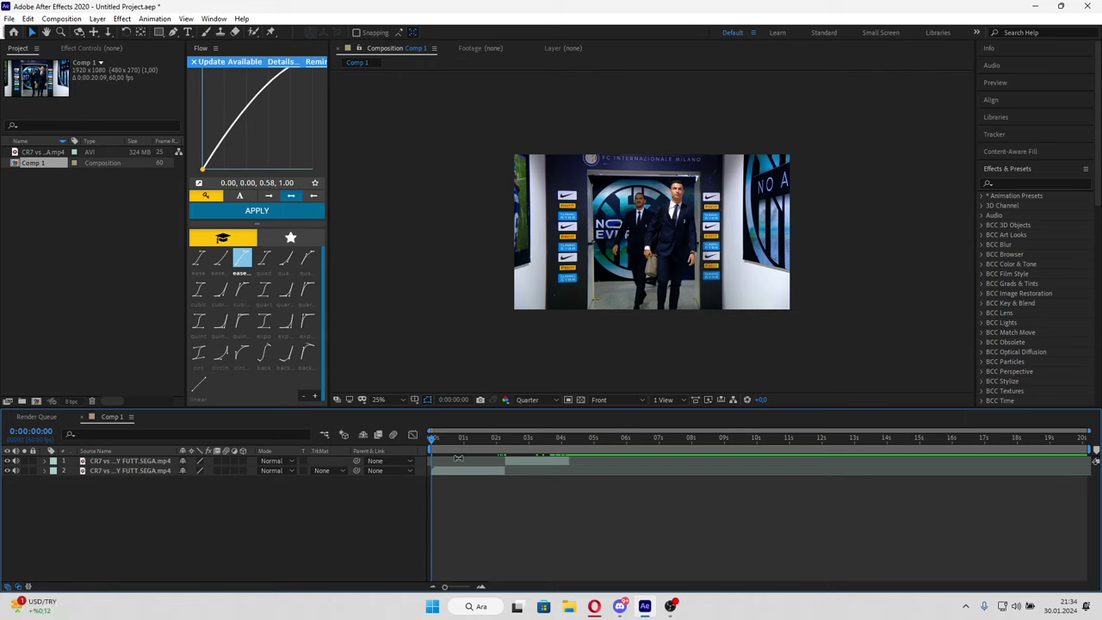
Step: Review Comp 1's advanced motion blur composition settings with the preview at 50%
key(period)
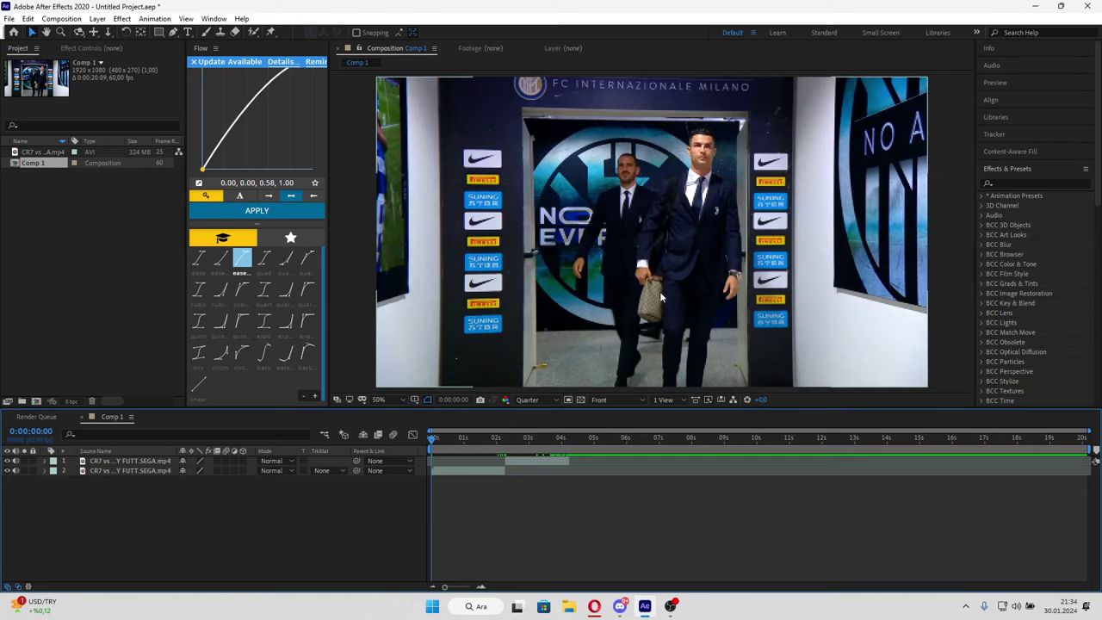
right_click(56, 165)
click(77, 172)
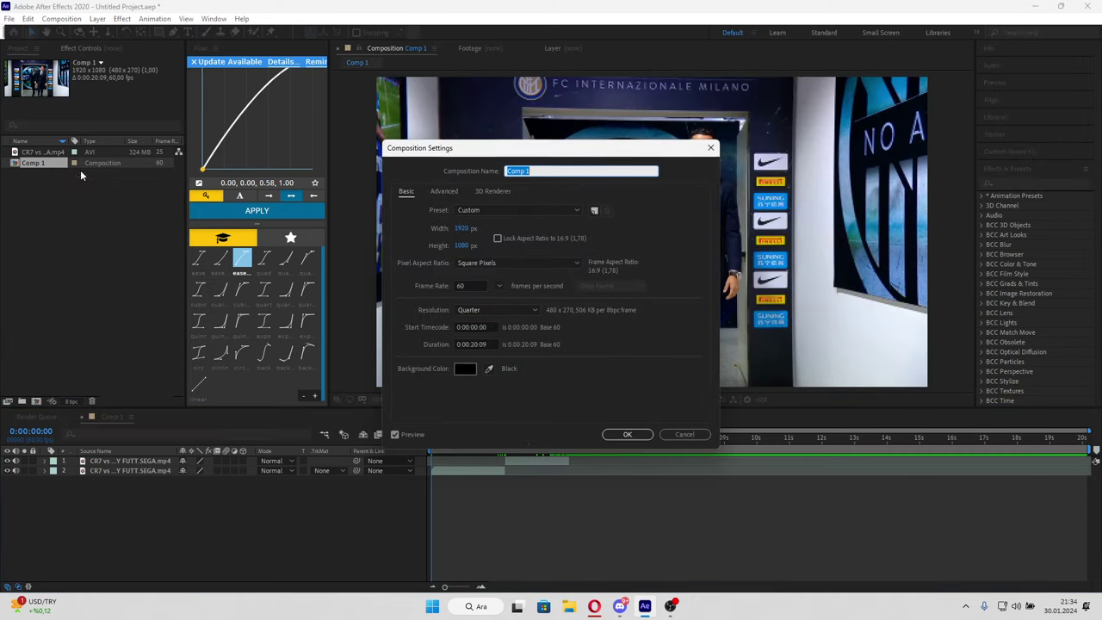
click(457, 191)
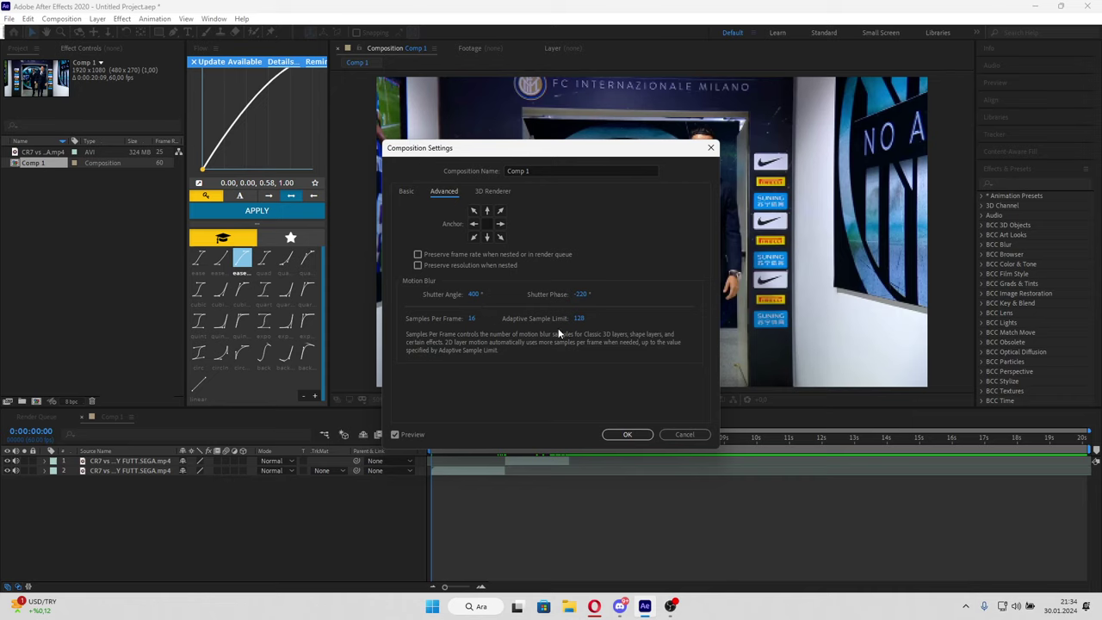
click(627, 434)
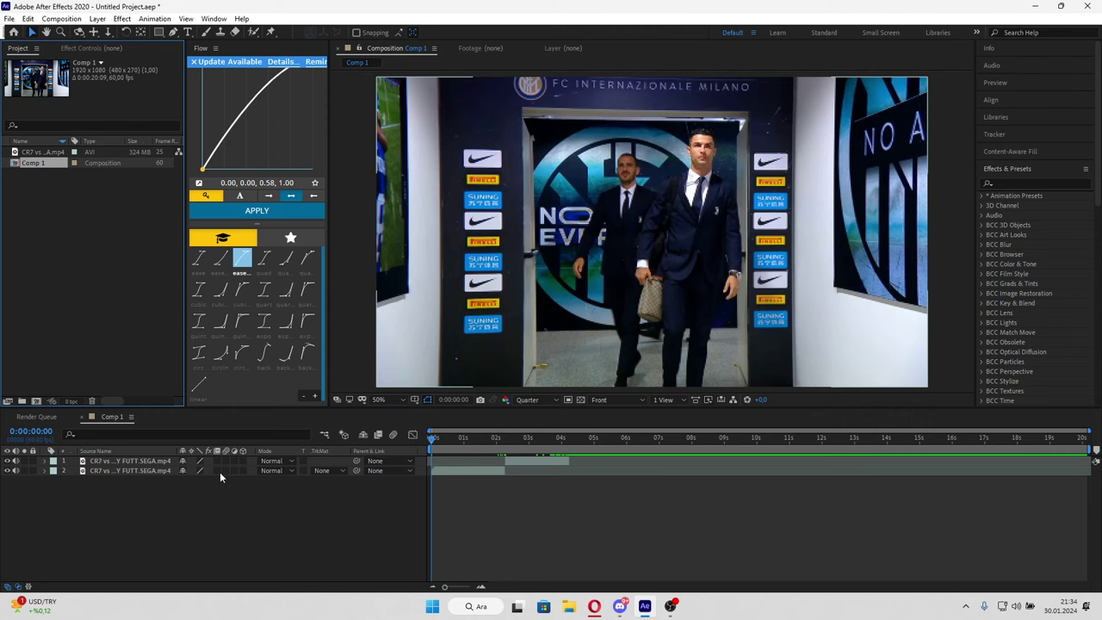
Step: Precompose the second clip layer with Move all attributes into the new composition
click(446, 469)
key(ctrl+shift+c)
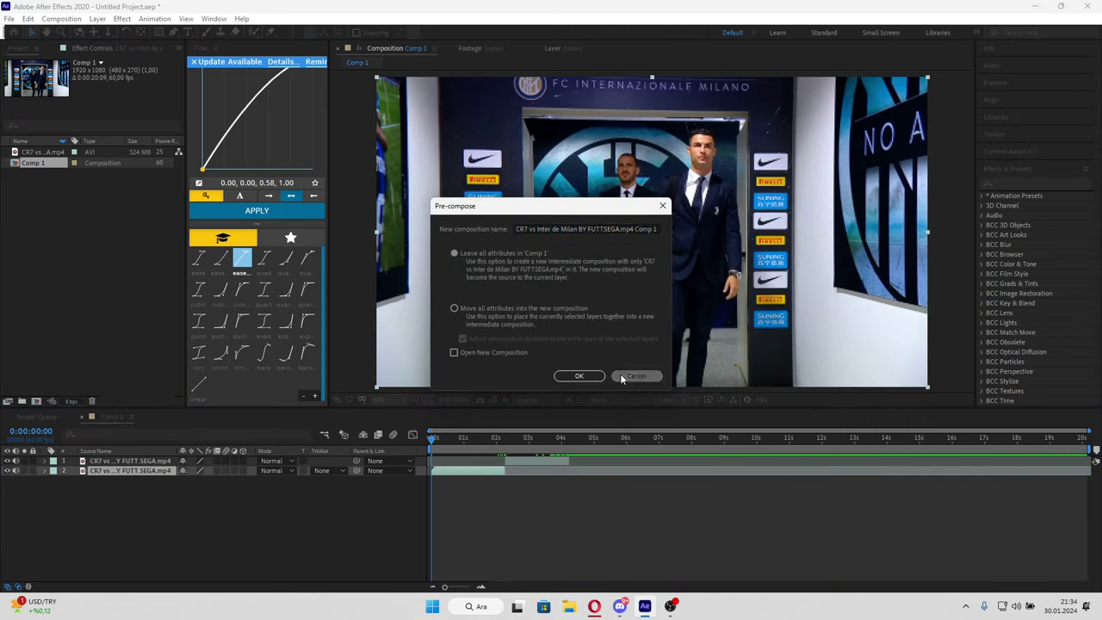
click(620, 373)
key(ctrl+shift+c)
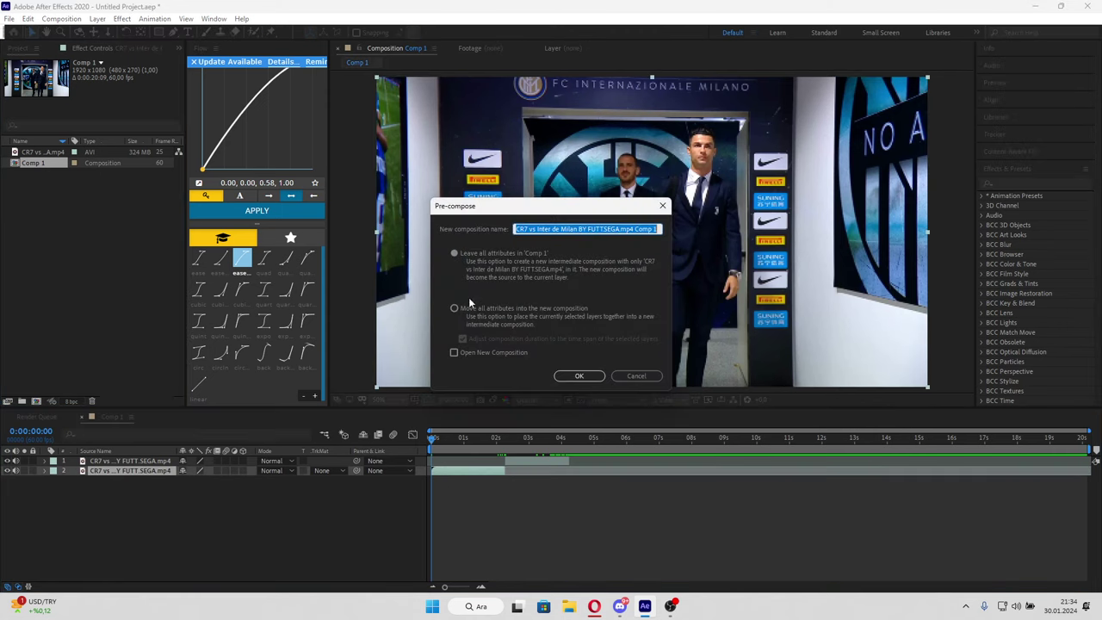
click(468, 306)
click(579, 375)
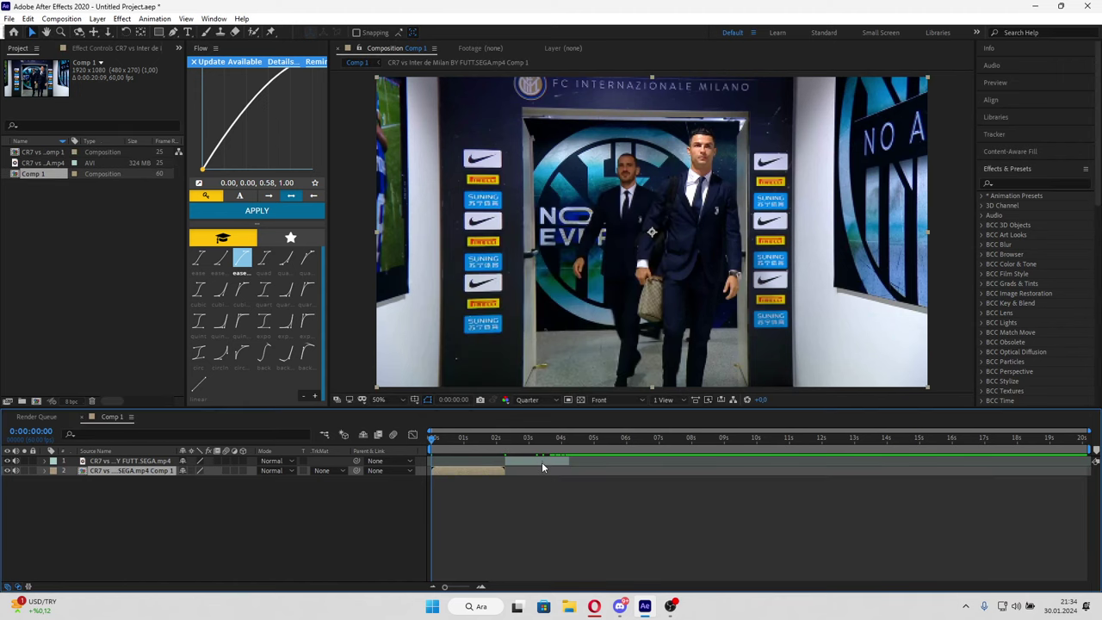
Step: Precompose the first clip layer into Comp 2 and view the nesting in the Mini-Flowchart
click(541, 462)
key(ctrl+shift+c)
click(578, 376)
scroll(585, 200, down, 2)
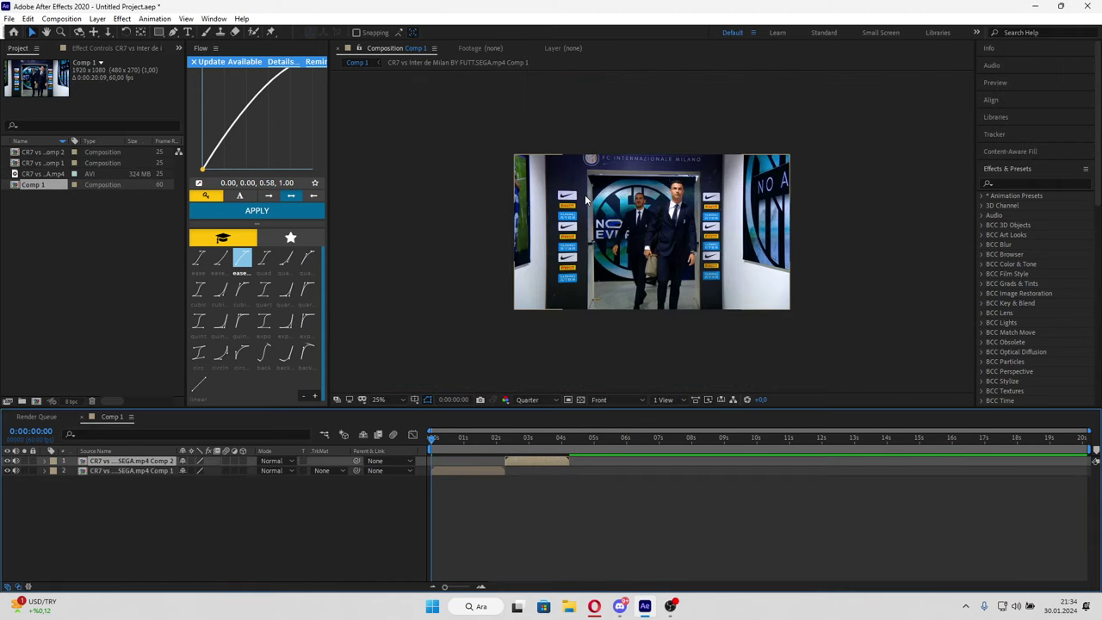
scroll(586, 200, up, 2)
key(Tab)
key(Tab)
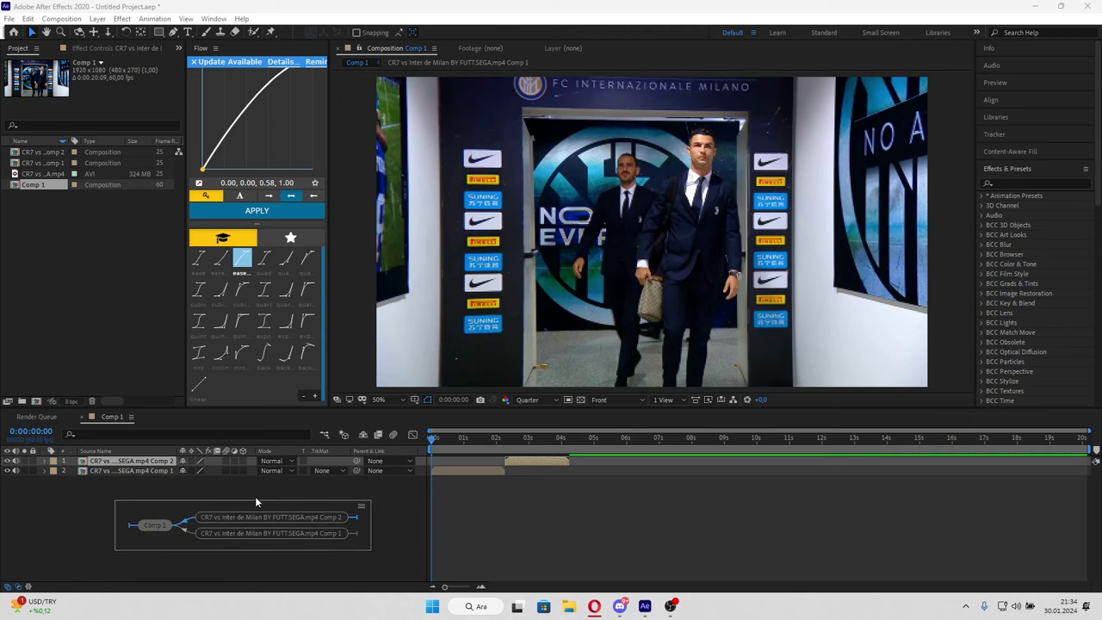
Step: Add a Null Object layer and trim its out point to 0:00:04:14
right_click(304, 494)
mouse_move(340, 362)
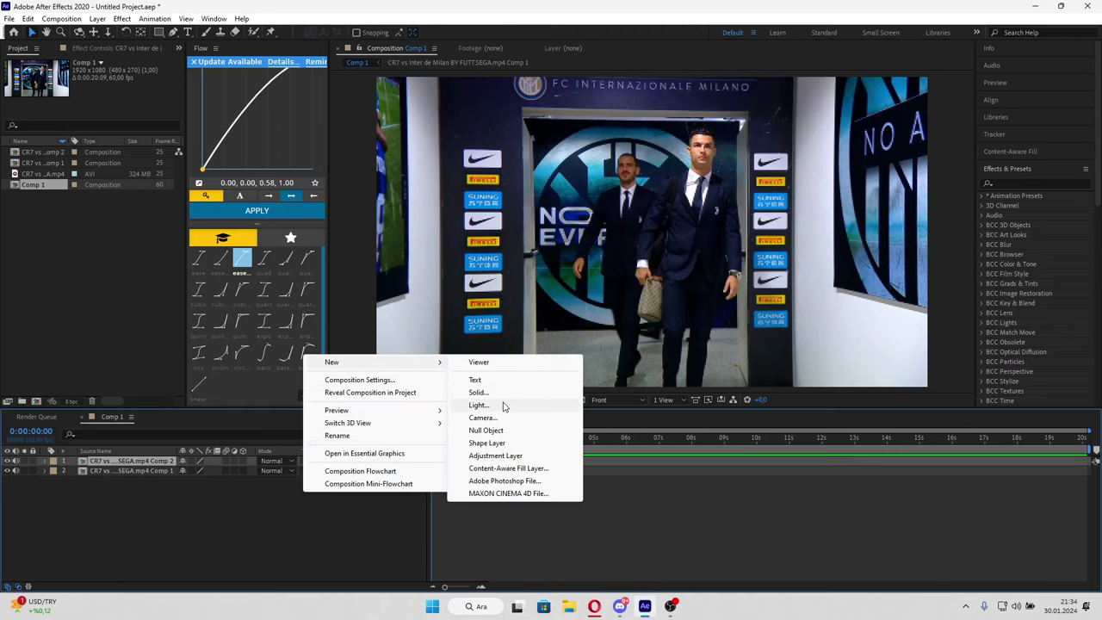
click(486, 430)
drag(505, 439, 575, 447)
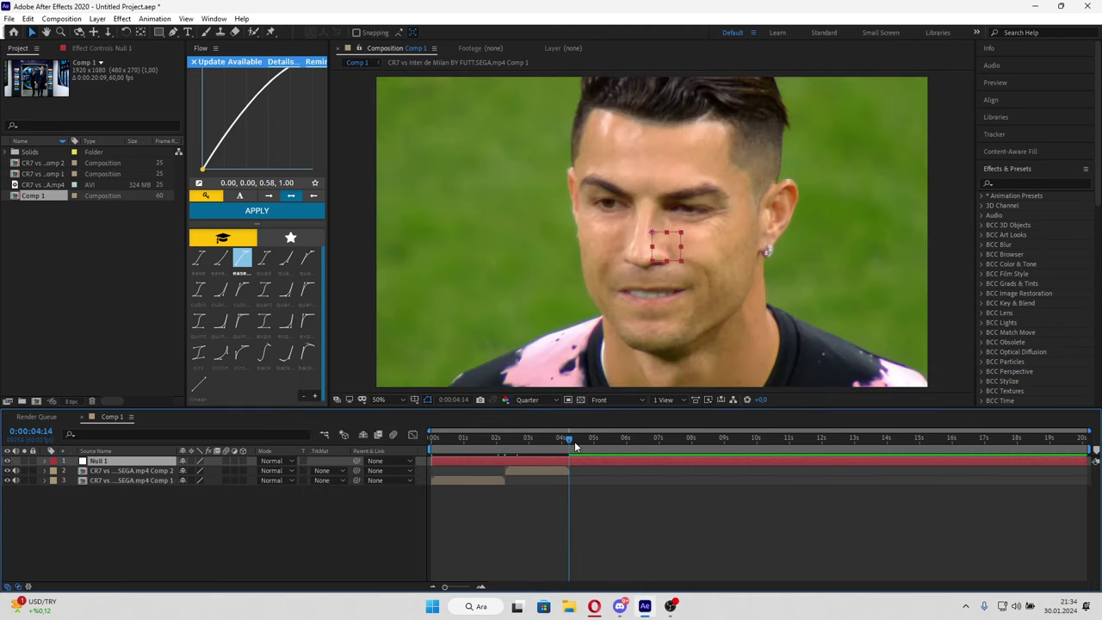
key(alt+bracketright)
key(Home)
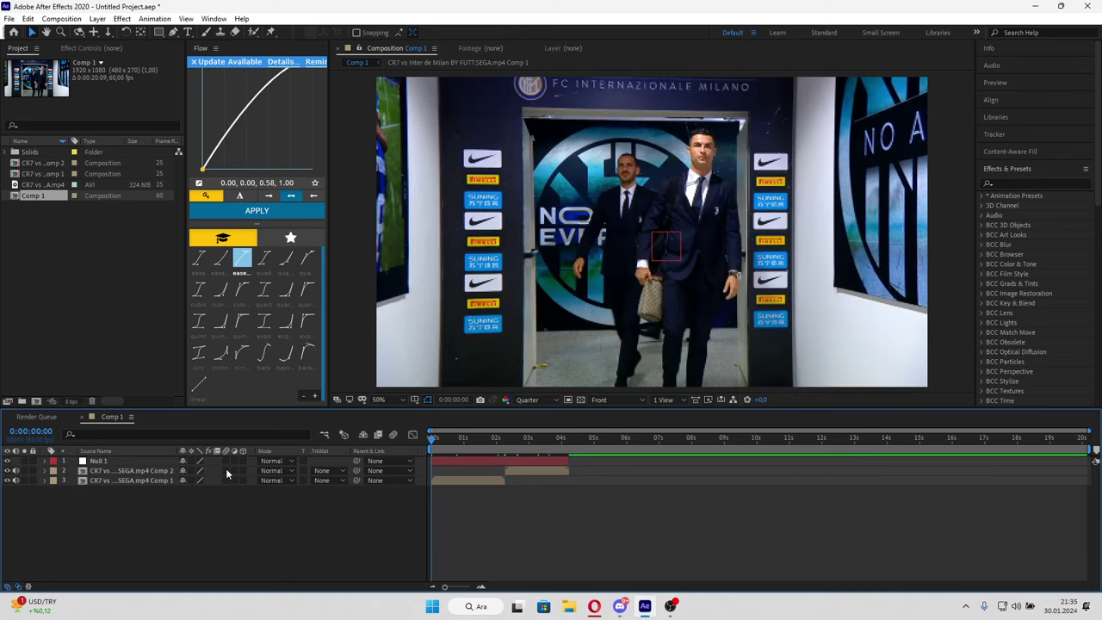
Step: Enable motion blur on the clip precomps and reveal Null 1's Rotation property
click(225, 470)
click(467, 462)
key(comma)
key(comma)
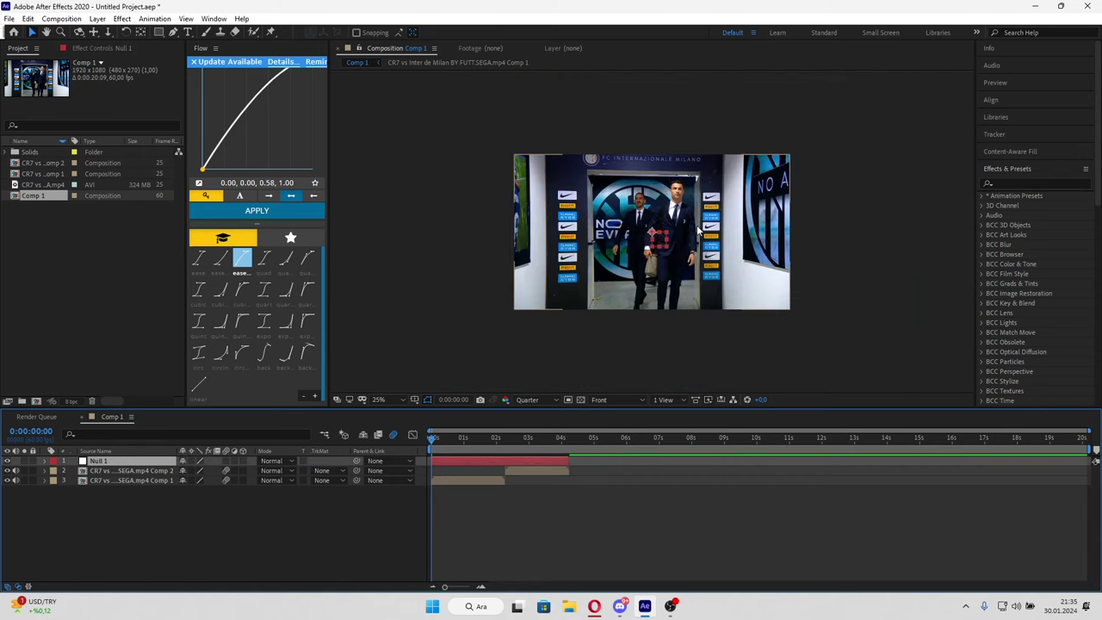
key(r)
key(period)
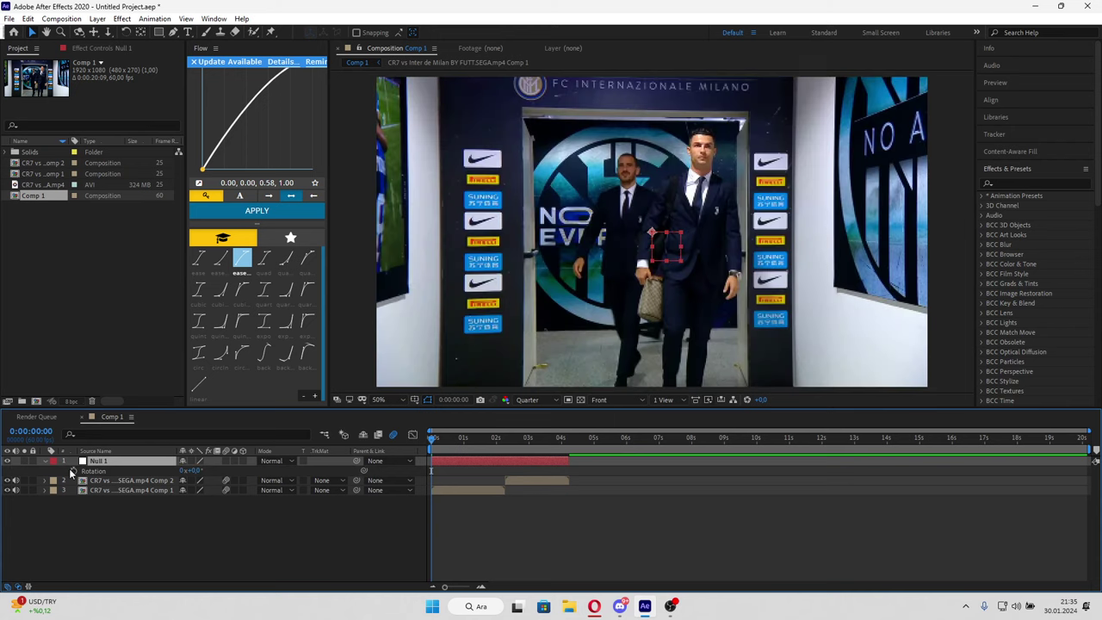
Step: Keyframe Null 1's Rotation at 0° at the start and -180° at 0:00:02:15
click(527, 489)
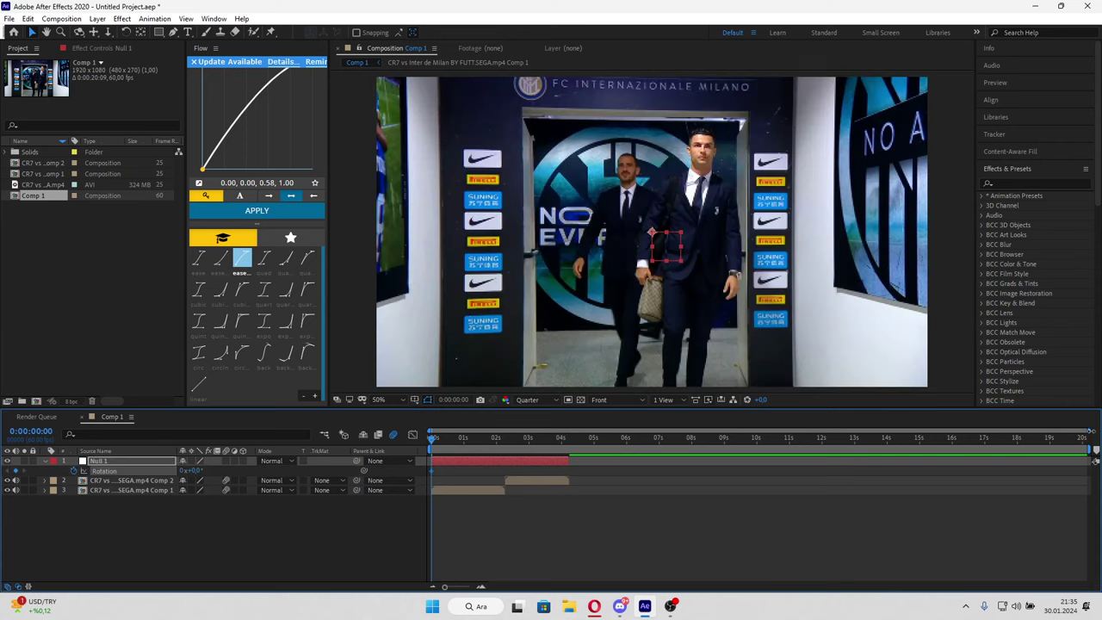
key(equal)
key(equal)
drag(690, 442, 715, 444)
click(197, 471)
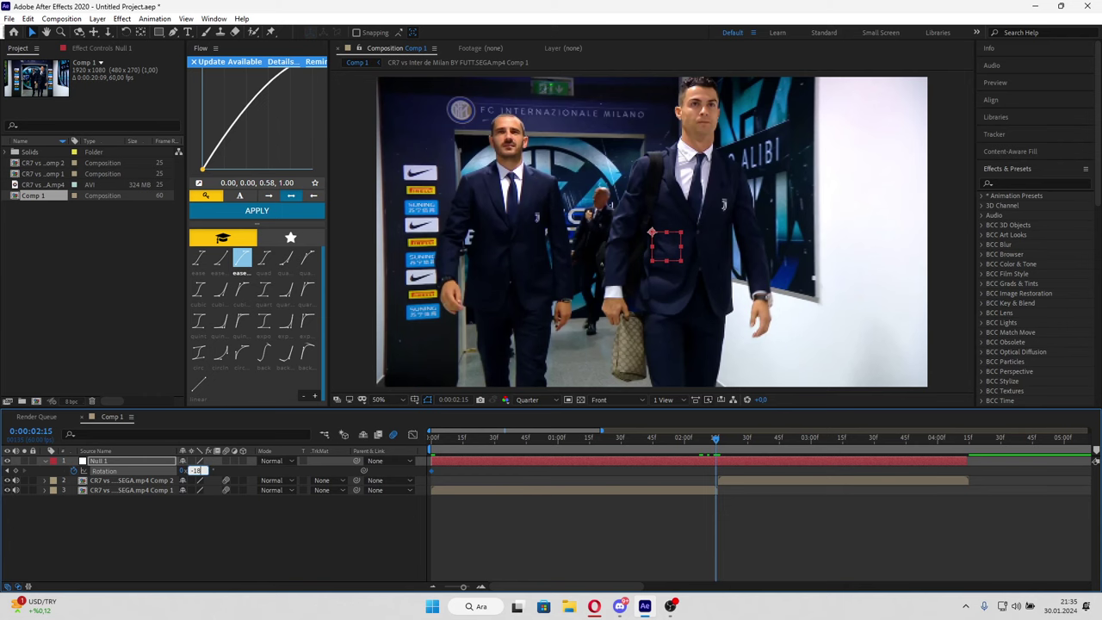
text(0)
key(Return)
drag(534, 441, 388, 441)
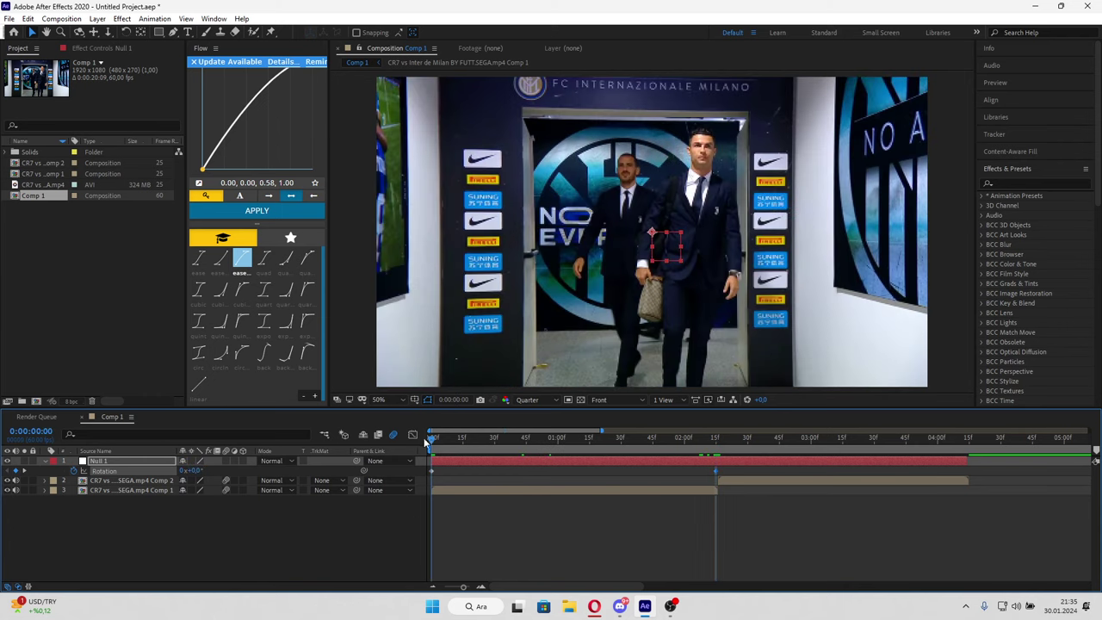
click(652, 538)
Step: Parent both clip precomps to Null 1 and recommit the -180° rotation keyframe
drag(704, 493, 407, 453)
mouse_move(356, 490)
mouse_down()
mouse_move(129, 457)
mouse_move(155, 462)
mouse_up()
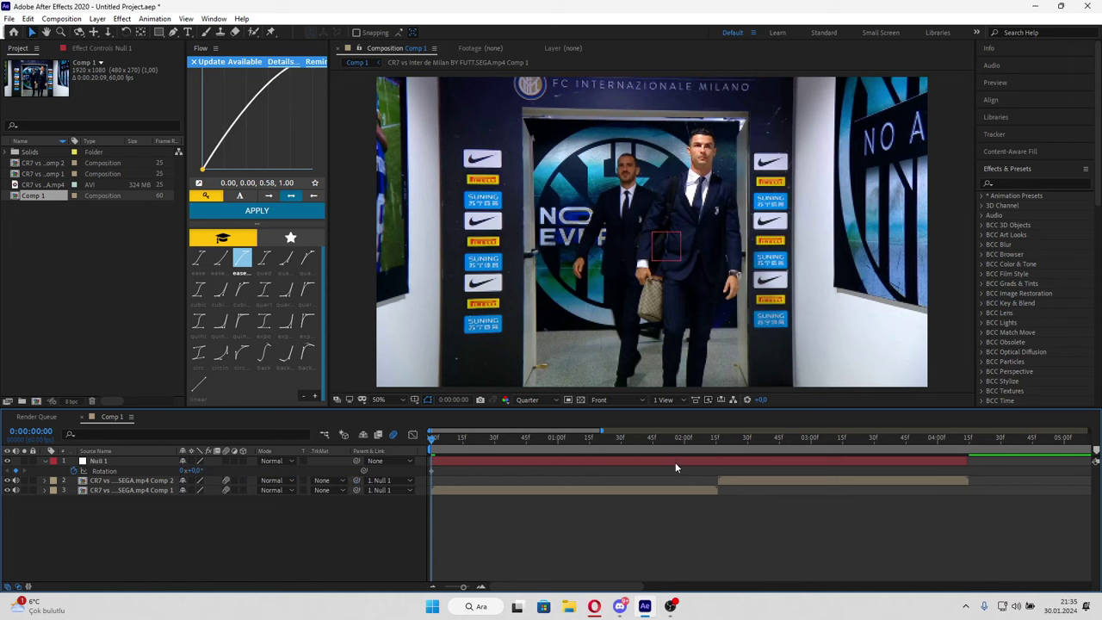
click(715, 440)
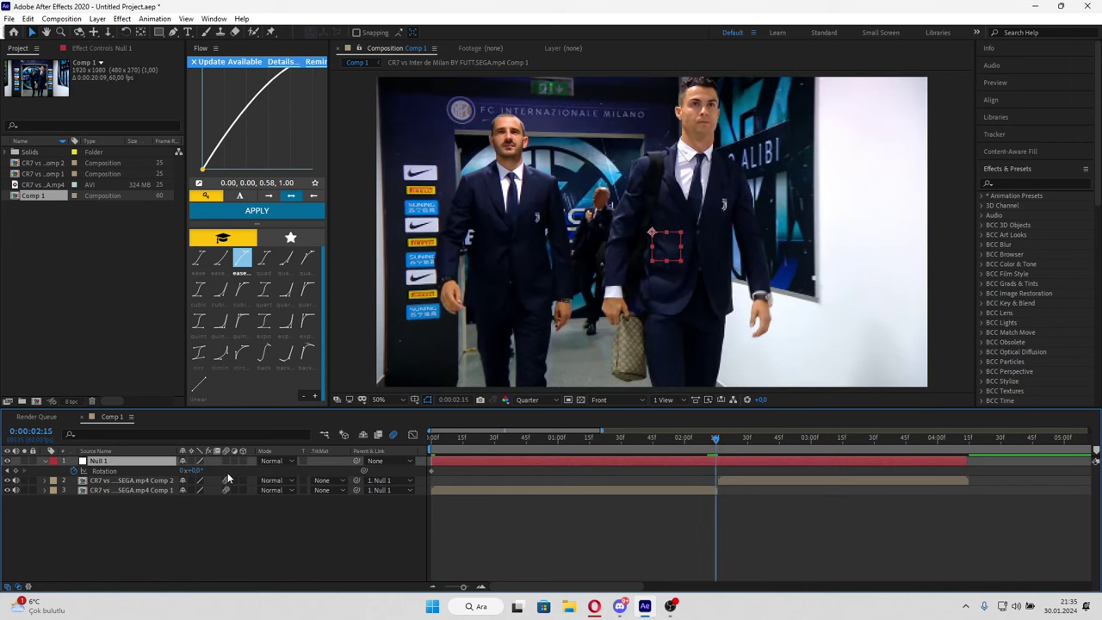
click(197, 470)
key(Return)
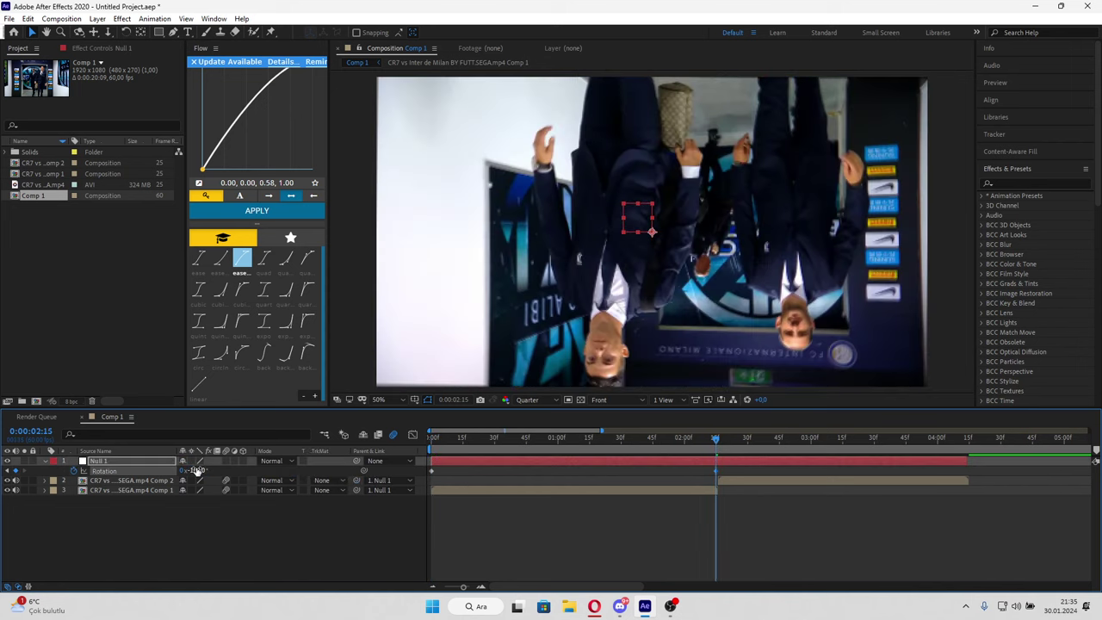
Step: Preview the rotation from the start with the composition view at 25%
key(comma)
click(513, 449)
key(space)
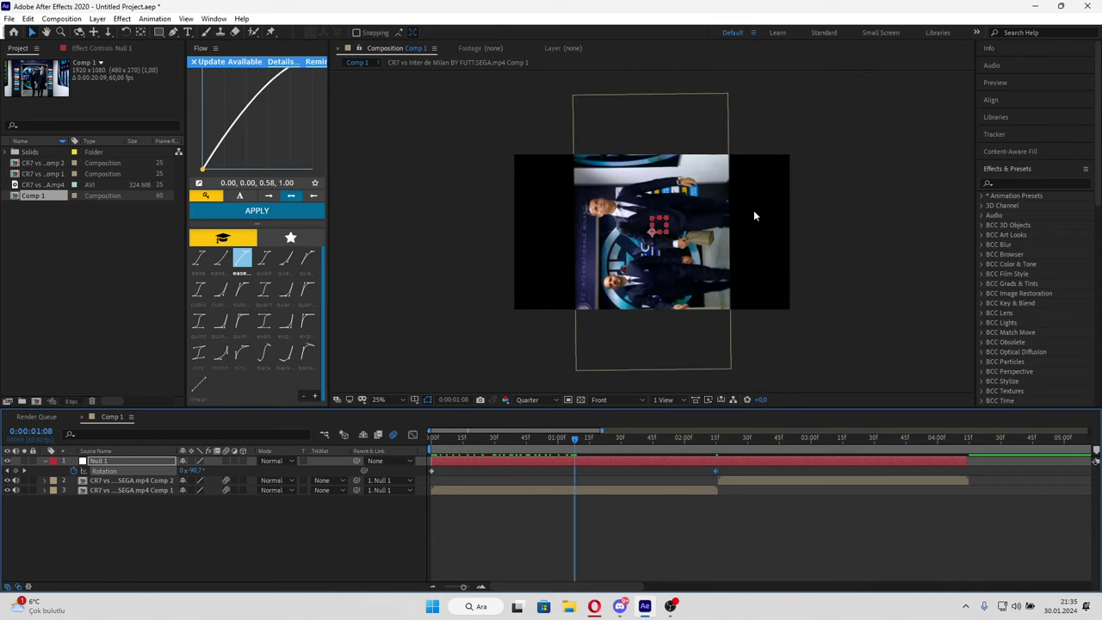
click(1011, 184)
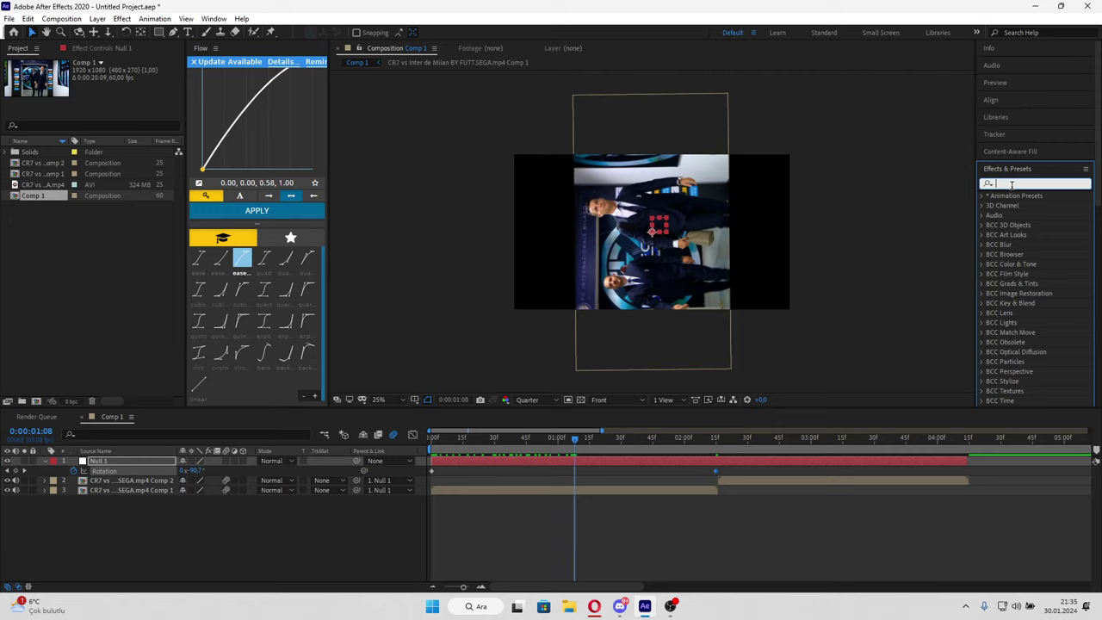
Step: Apply Motion Tile to the Comp 1 precomp with output width and height 500 and Mirror Edges on
text(mot)
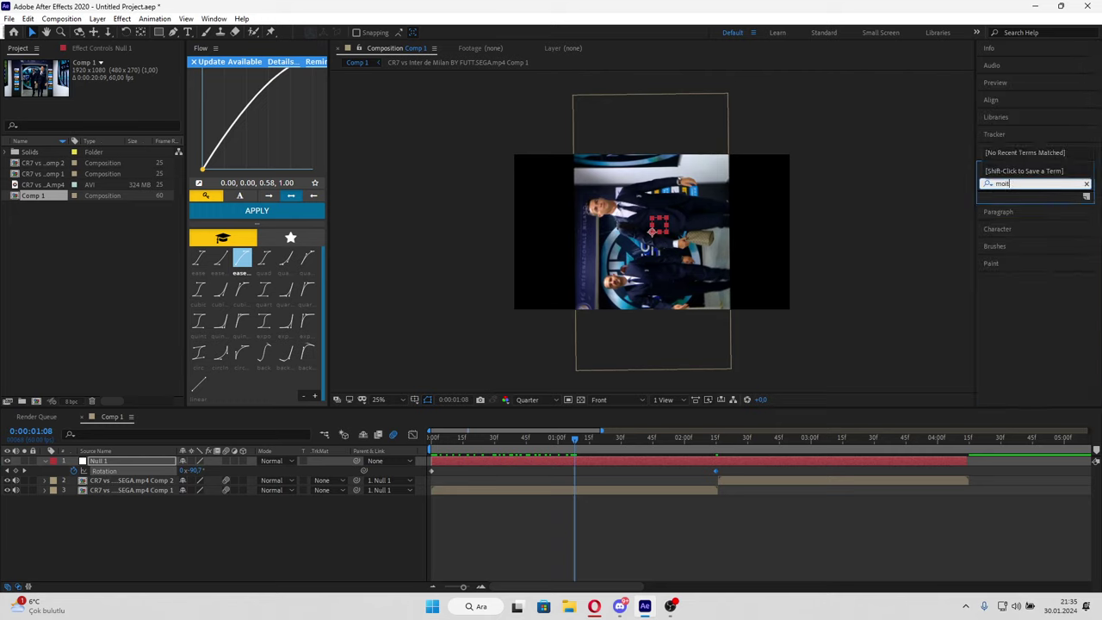
text(ion)
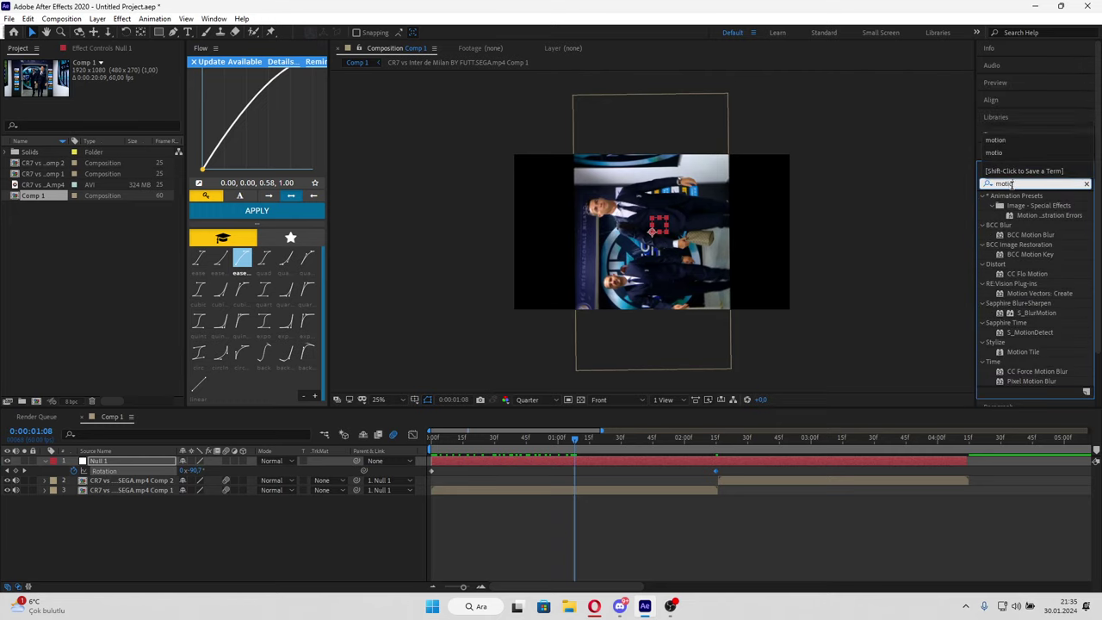
drag(1025, 352, 593, 491)
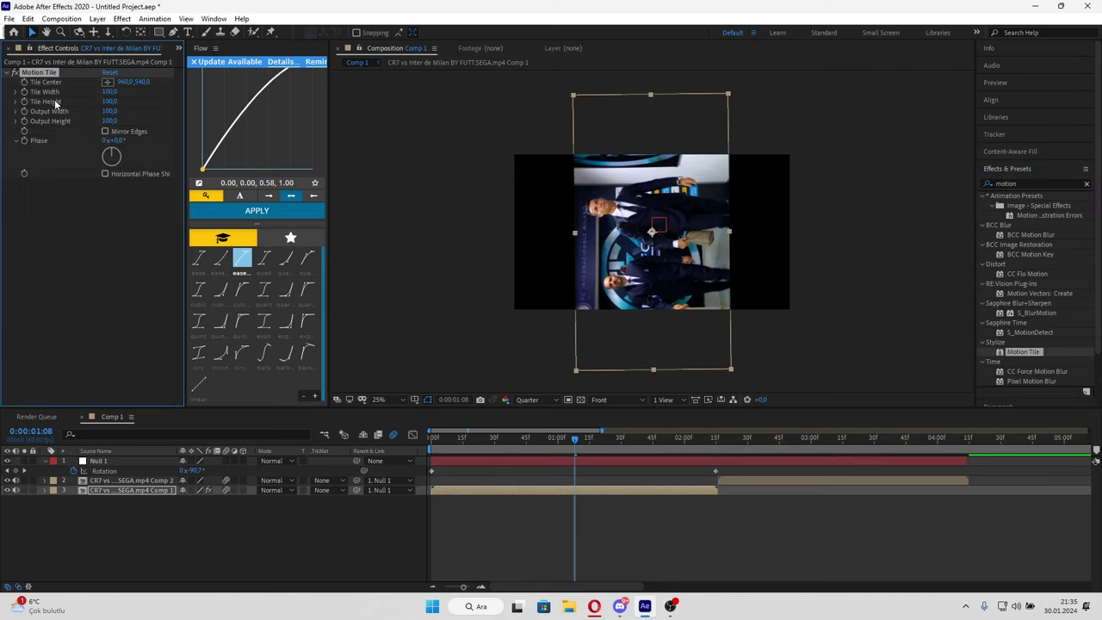
click(109, 122)
text(500)
key(Return)
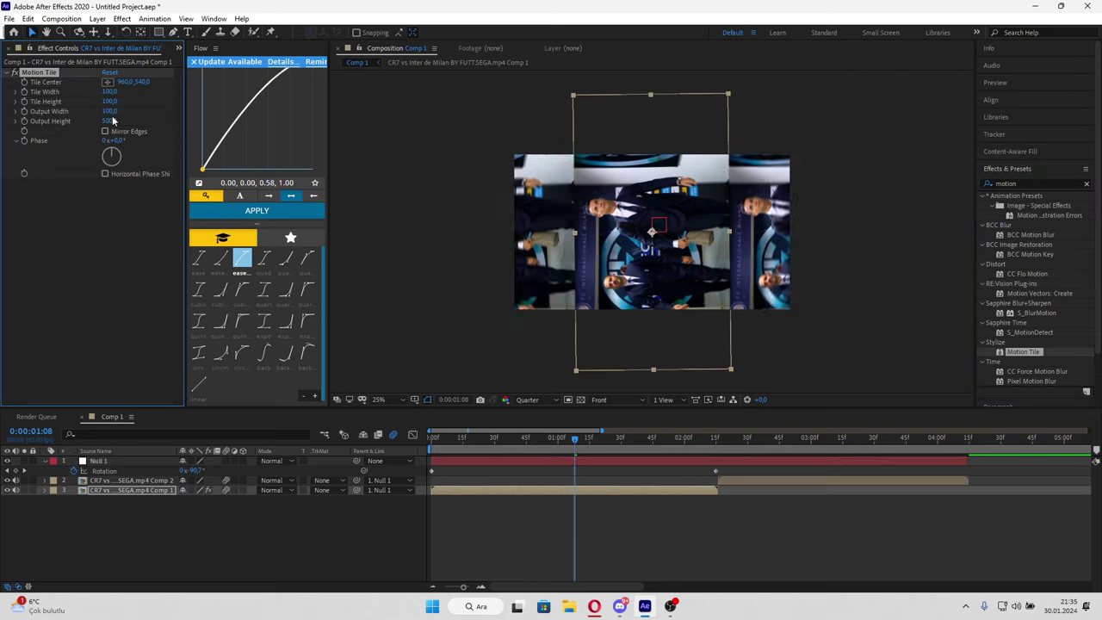
click(112, 111)
text(0)
click(105, 130)
click(786, 485)
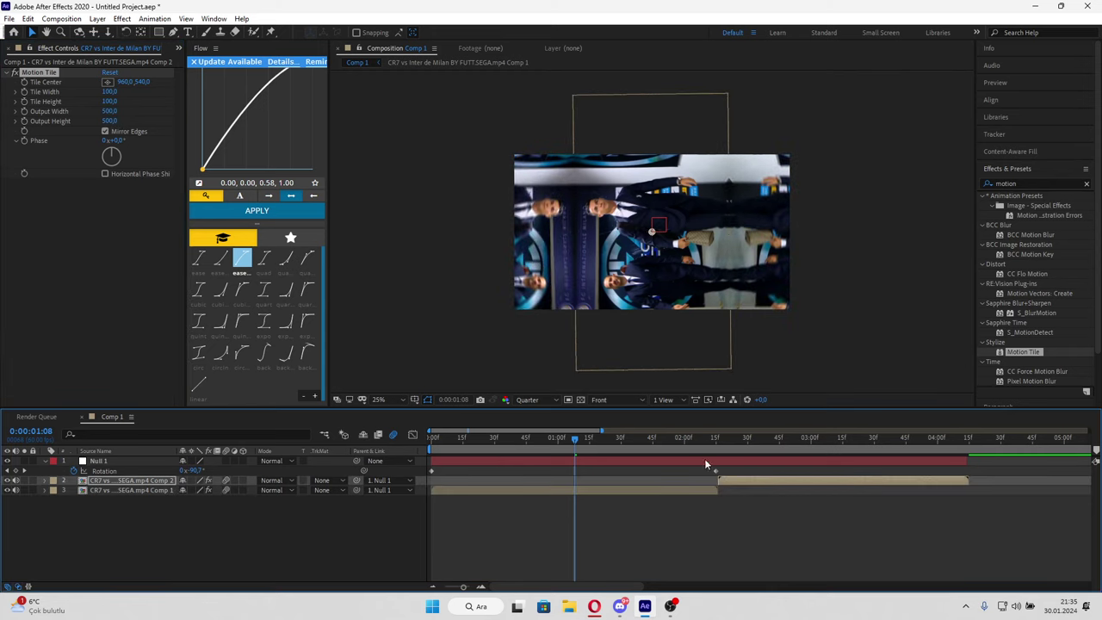
Step: Keyframe Null 1's Rotation at 180° at 0:00:02:17
click(481, 436)
drag(481, 438, 718, 439)
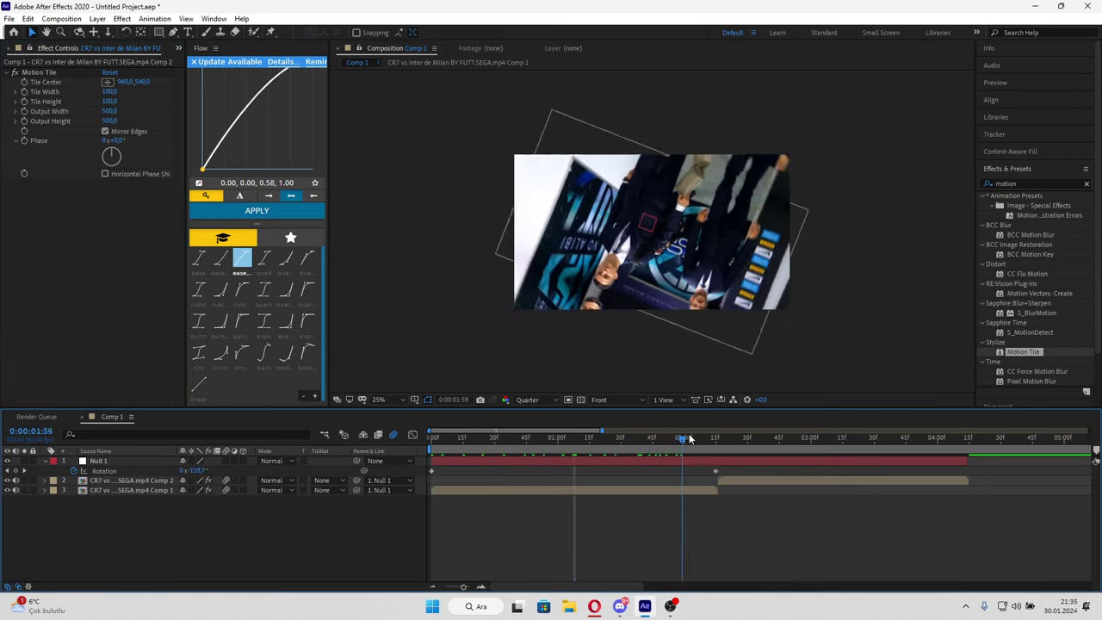
scroll(732, 327, up, 2)
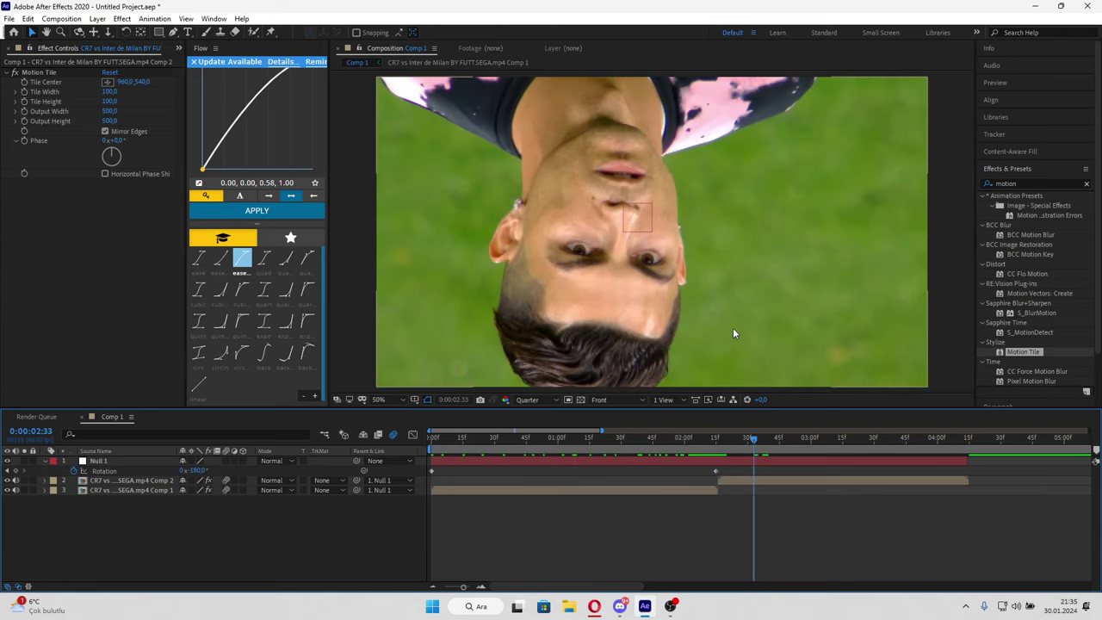
click(717, 439)
click(718, 443)
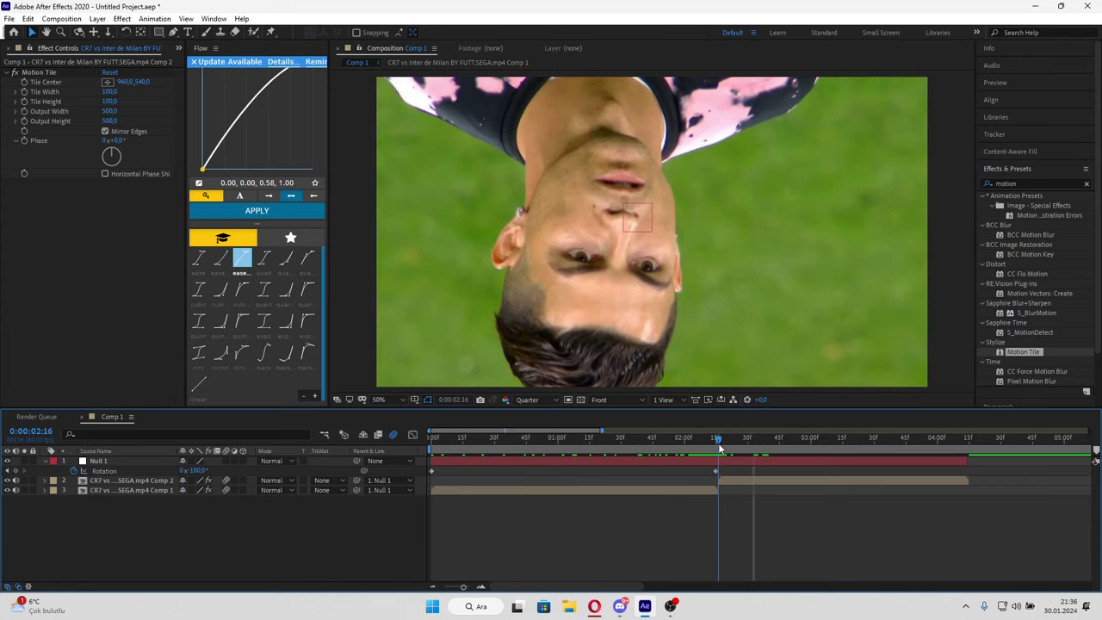
key(Page_Down)
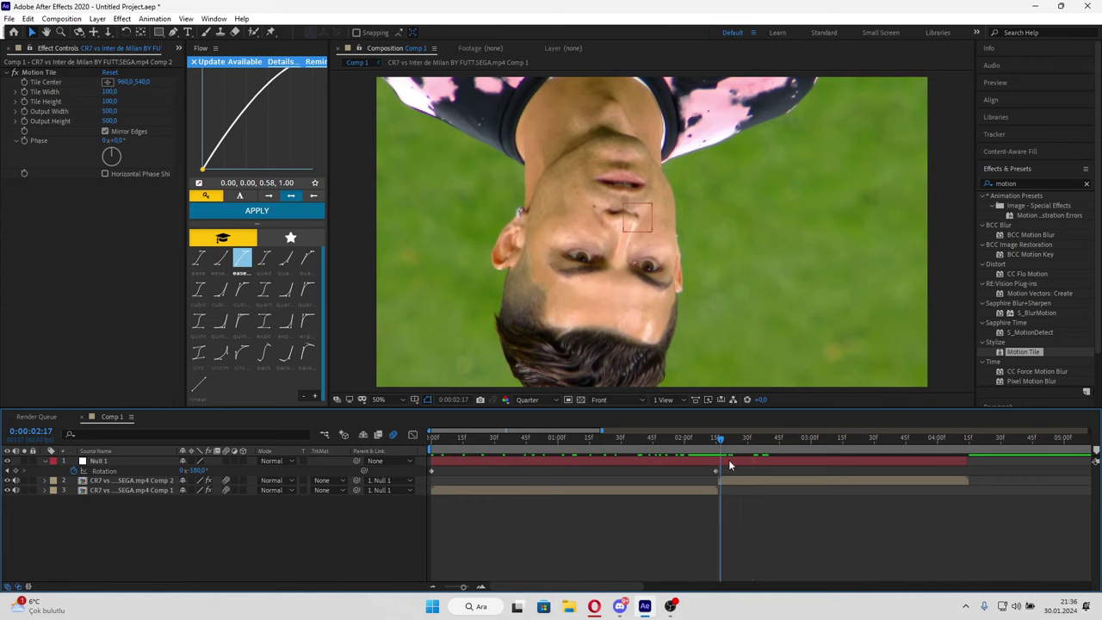
key(equal)
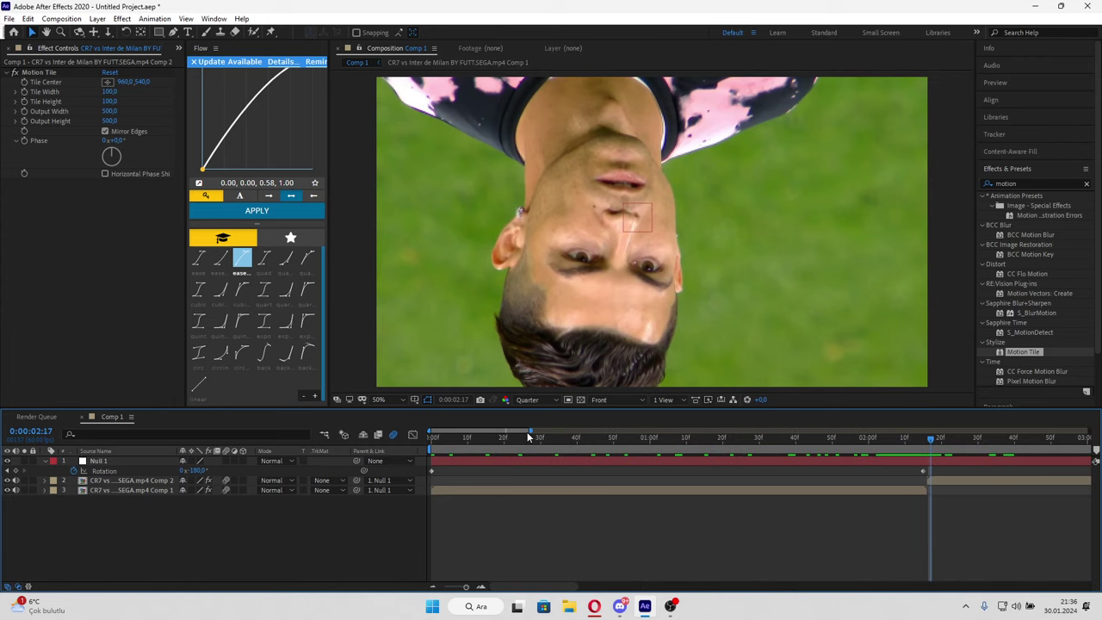
key(equal)
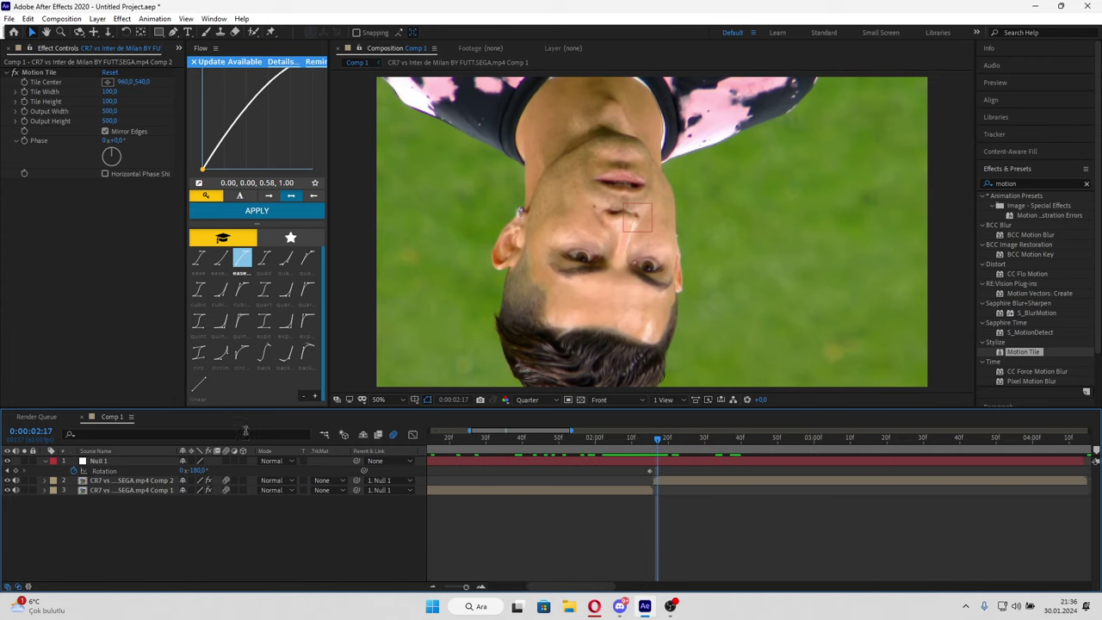
click(196, 468)
text(180)
key(Return)
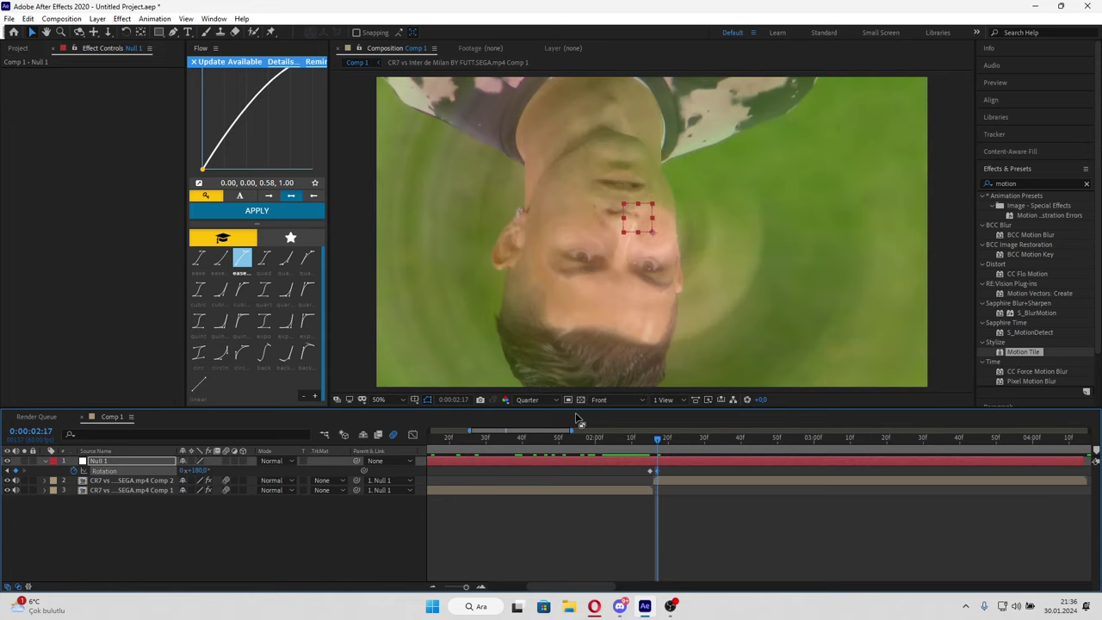
Step: Keyframe Rotation back to 0° at 0:00:04:14 and select all rotation keyframes
key(minus)
key(minus)
click(729, 446)
drag(728, 446, 748, 448)
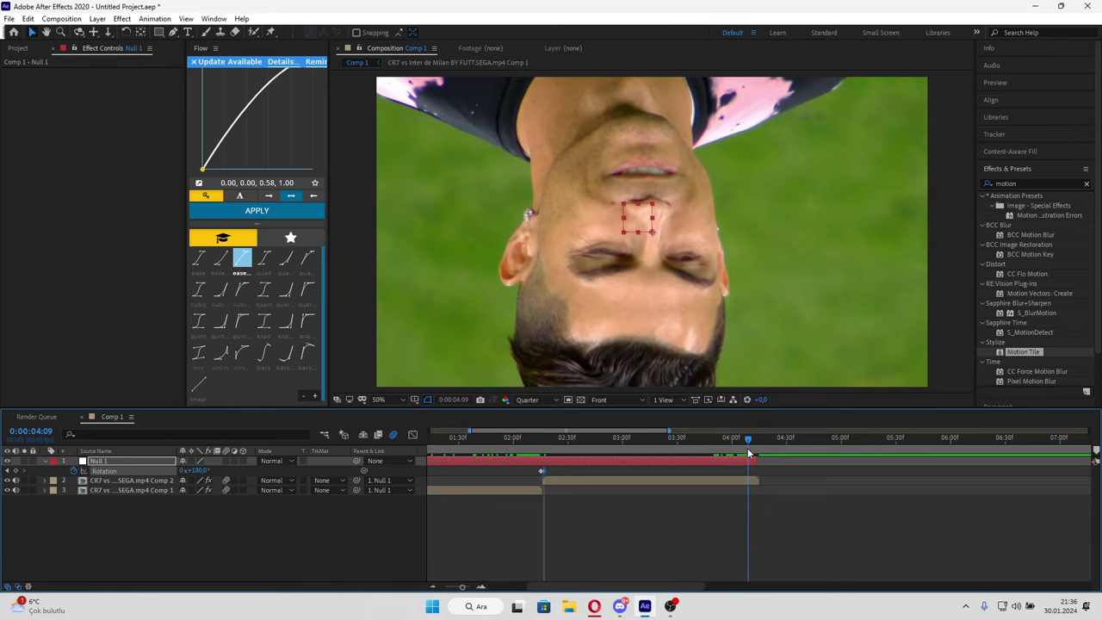
key(space)
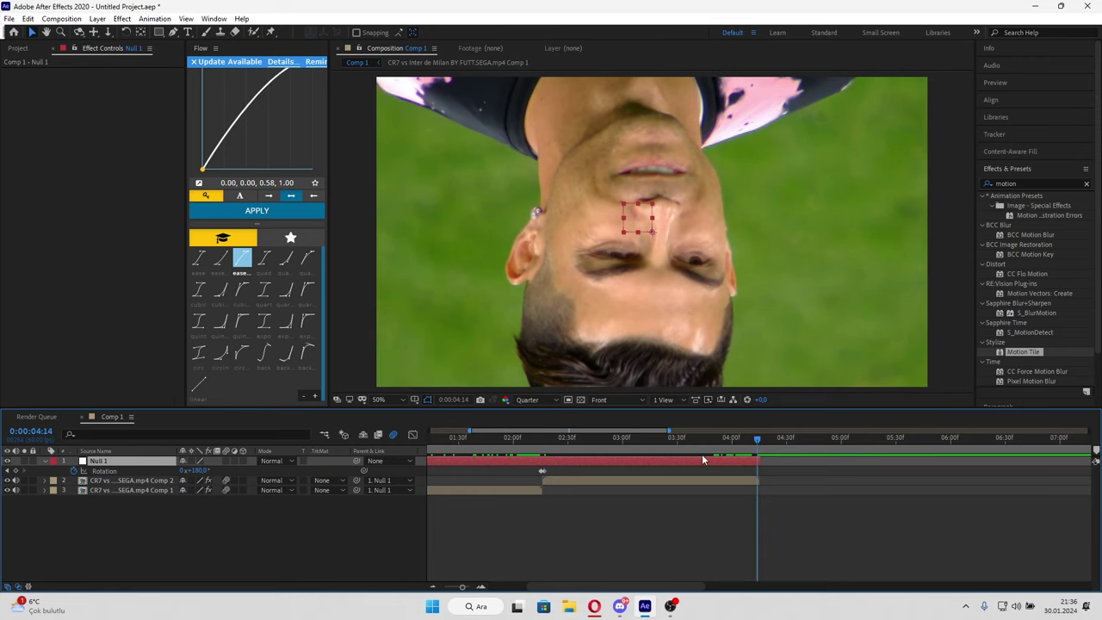
click(196, 470)
text(0)
key(Return)
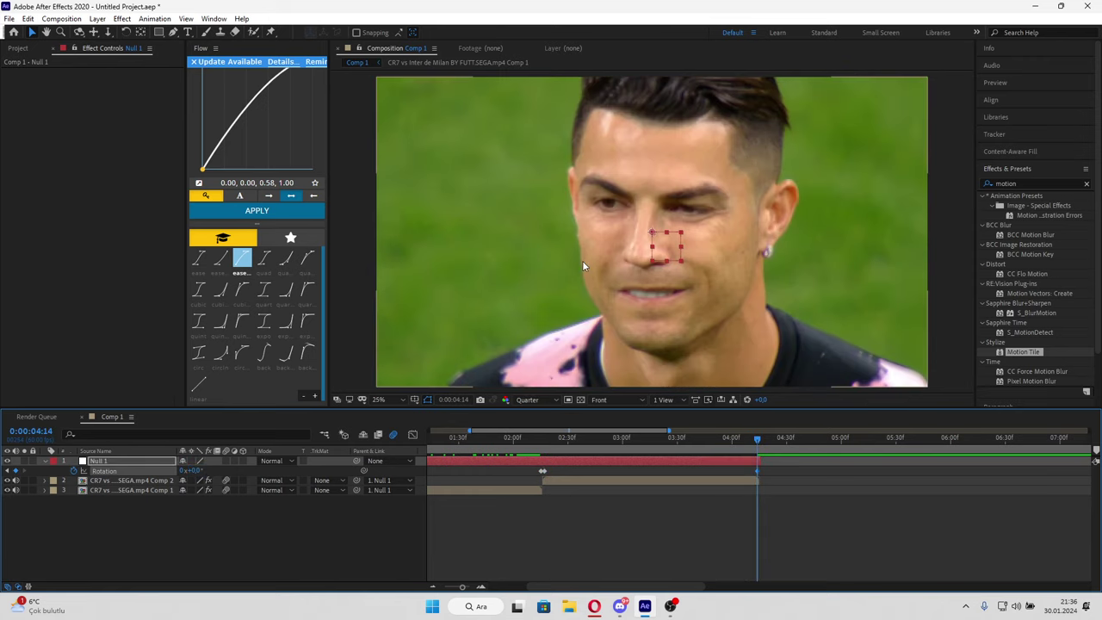
scroll(582, 261, down, 1)
key(Home)
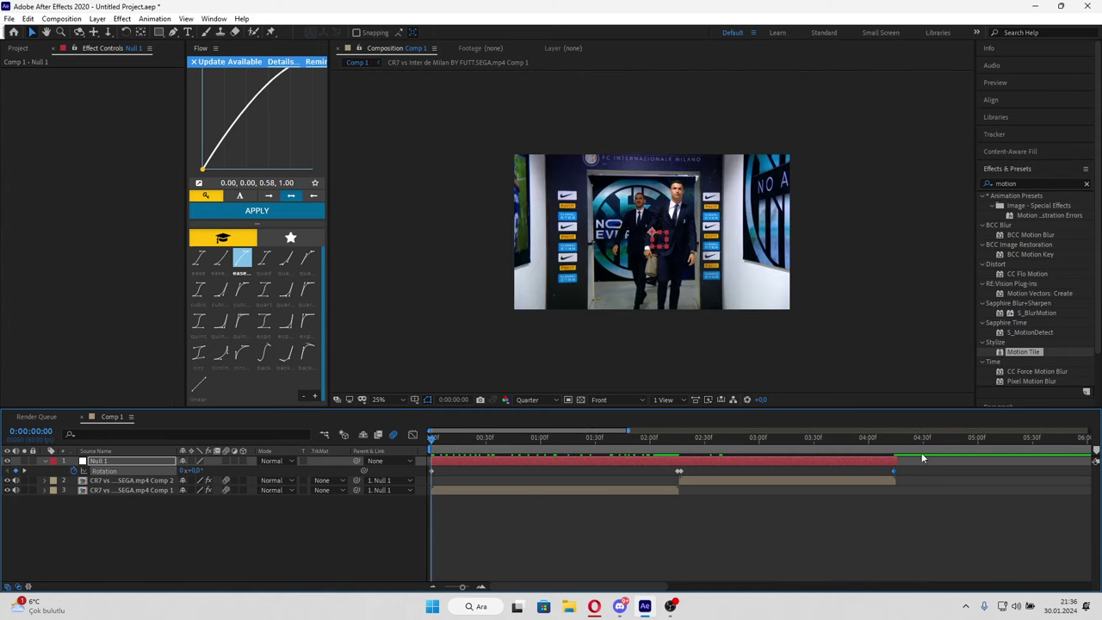
drag(922, 458, 637, 480)
Step: In the Graph Editor, lengthen the first rotation keyframe's ease out and preview
click(412, 436)
right_click(598, 478)
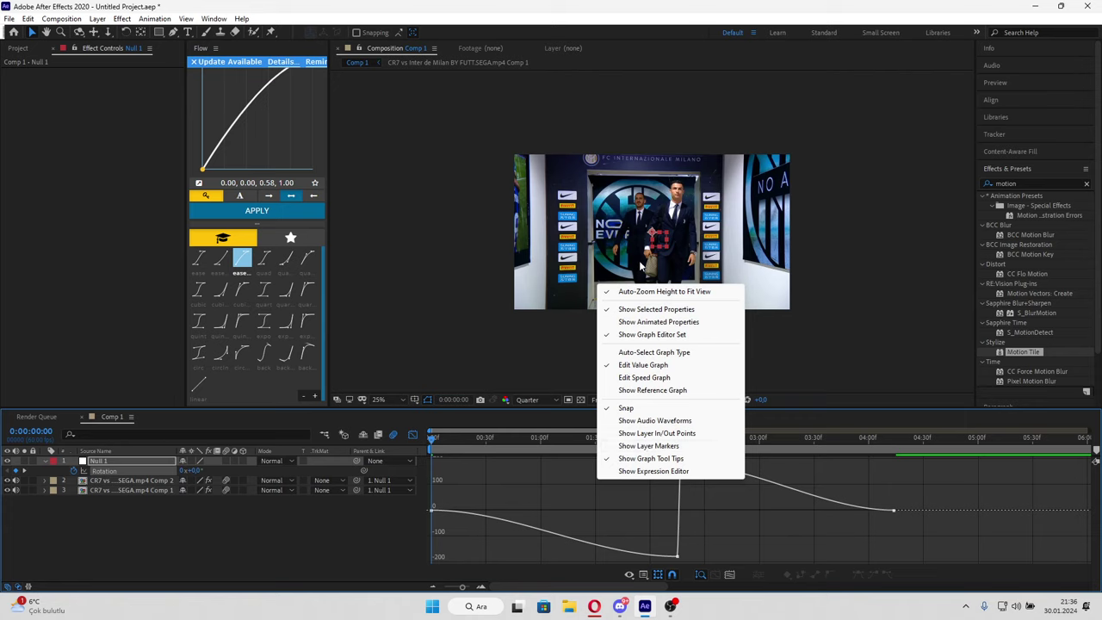
click(820, 528)
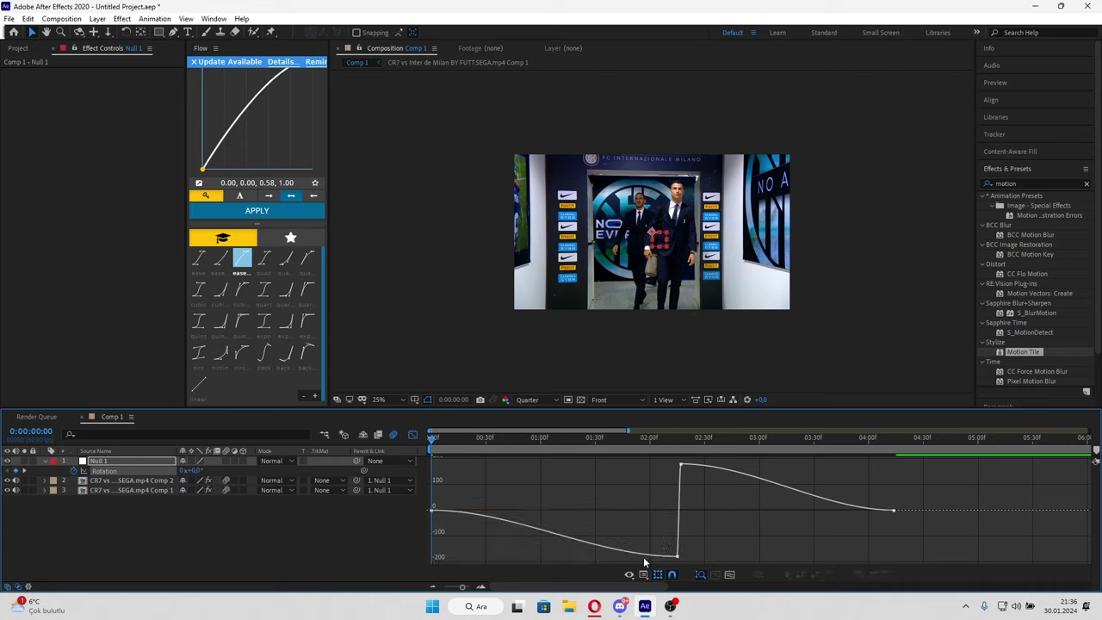
click(655, 549)
click(556, 493)
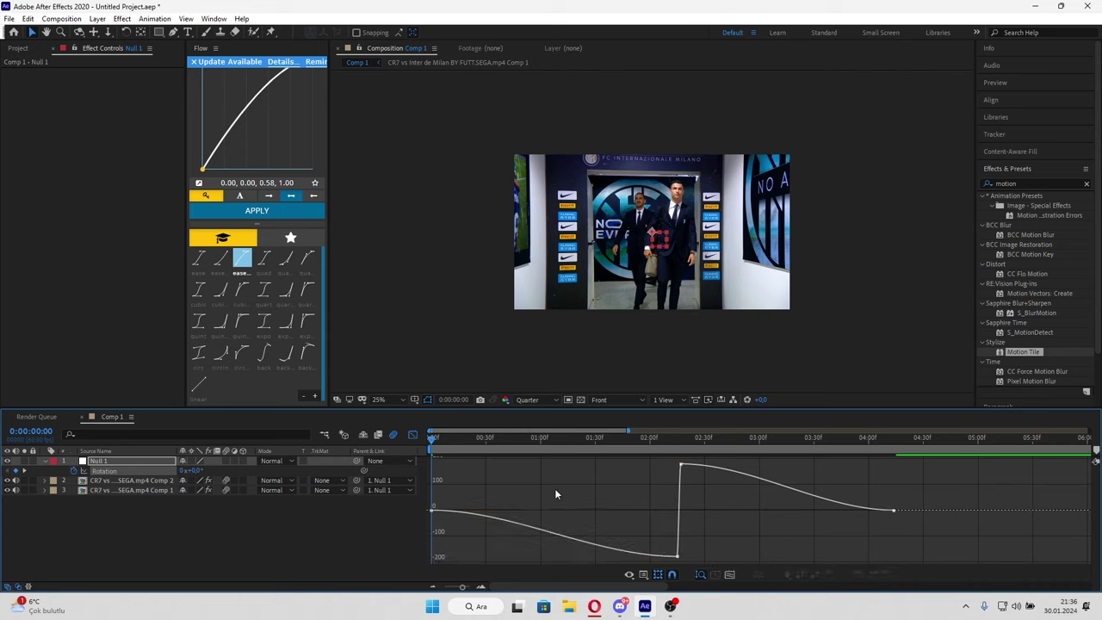
click(473, 514)
drag(514, 513, 674, 515)
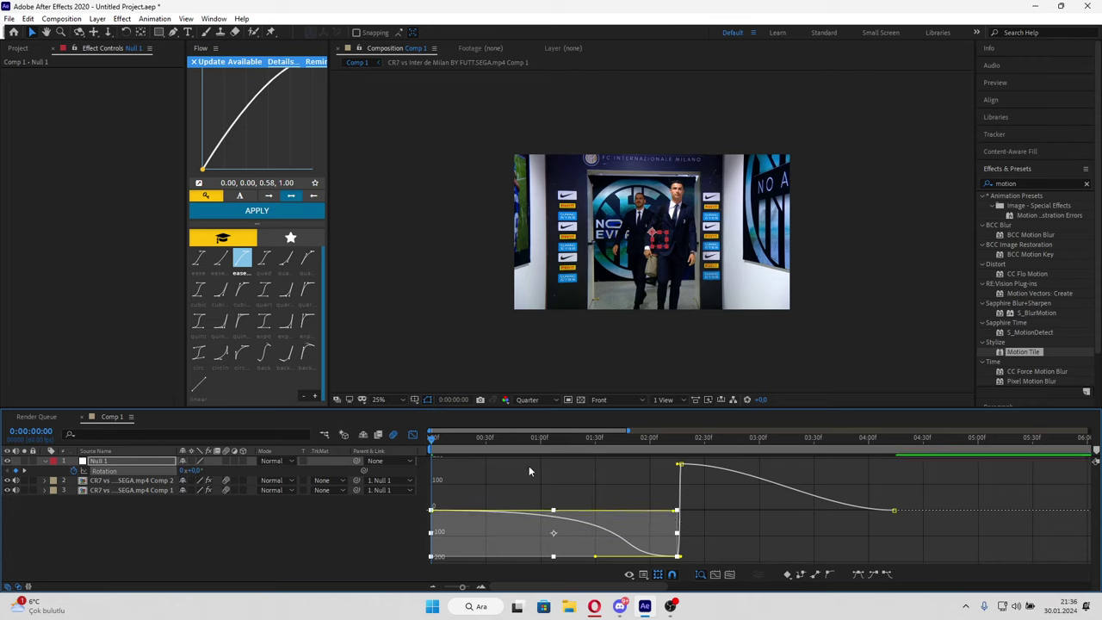
click(664, 516)
key(space)
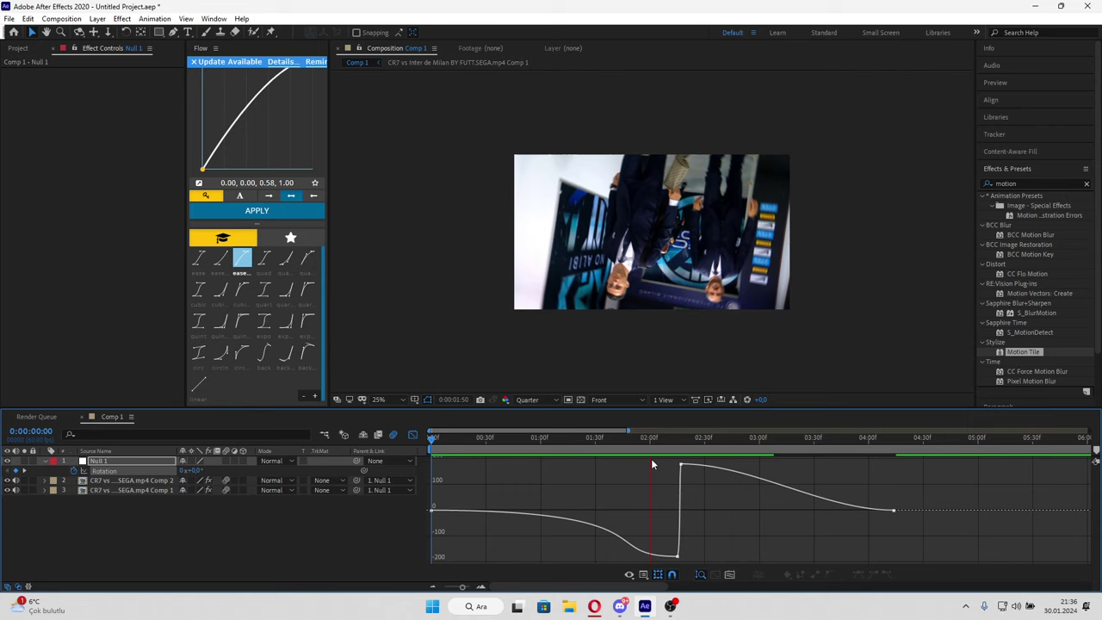
key(space)
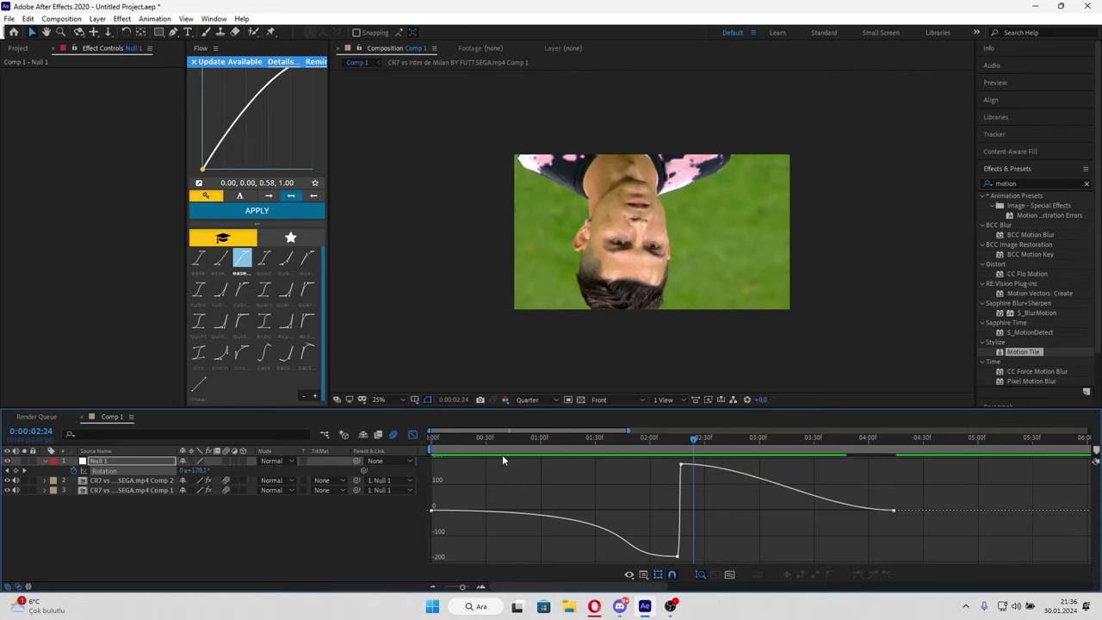
Step: Select all three rotation keyframes and replay the transition from the start
click(413, 435)
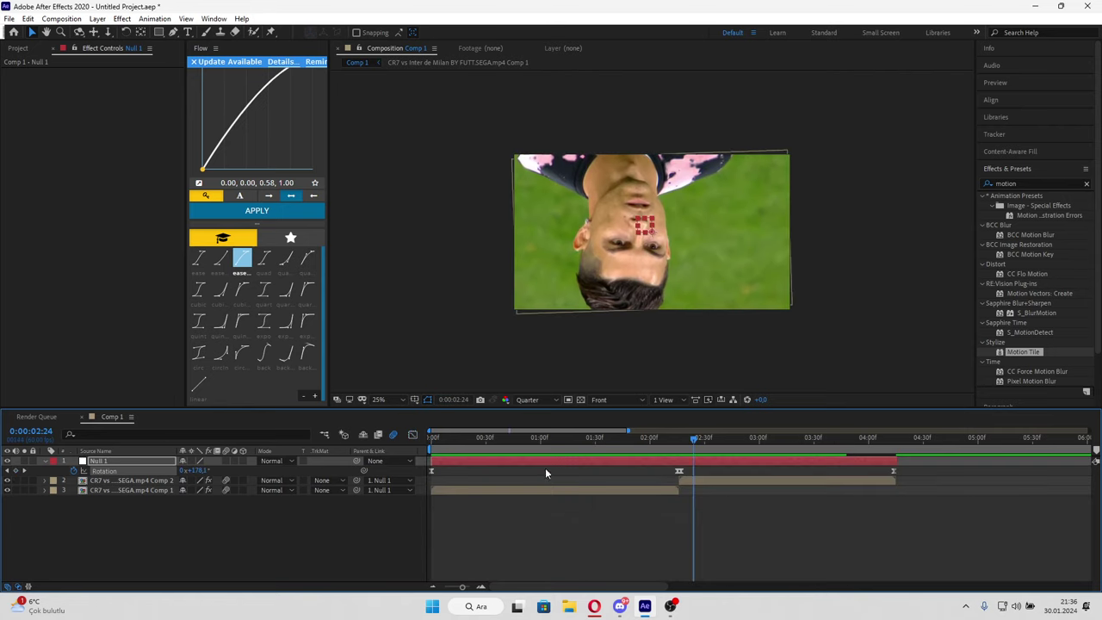
drag(947, 474, 419, 447)
click(414, 435)
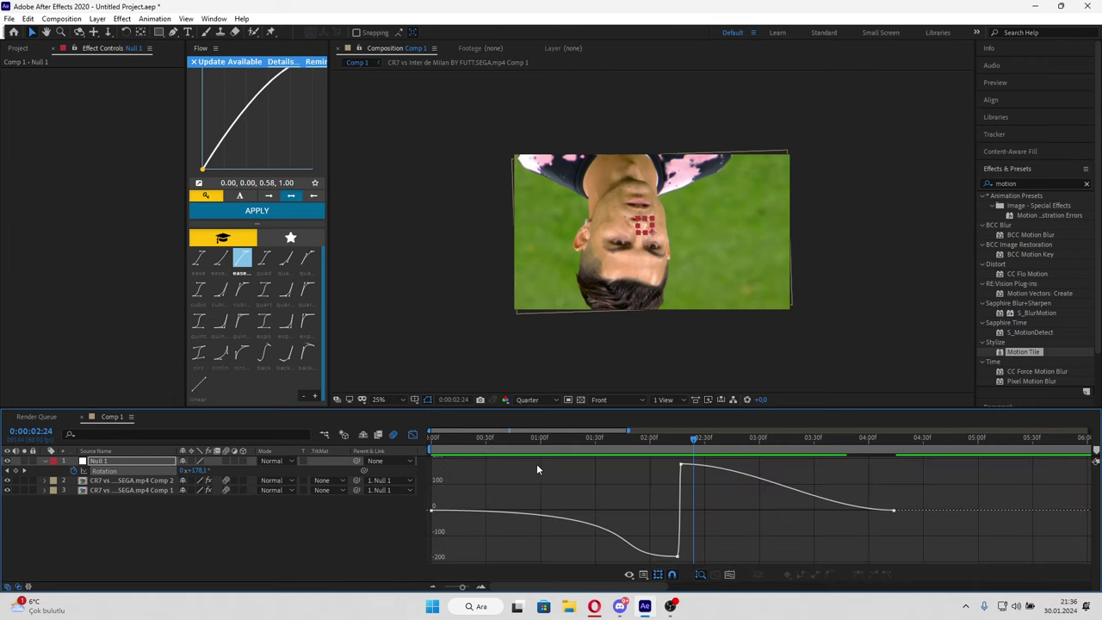
key(Home)
key(space)
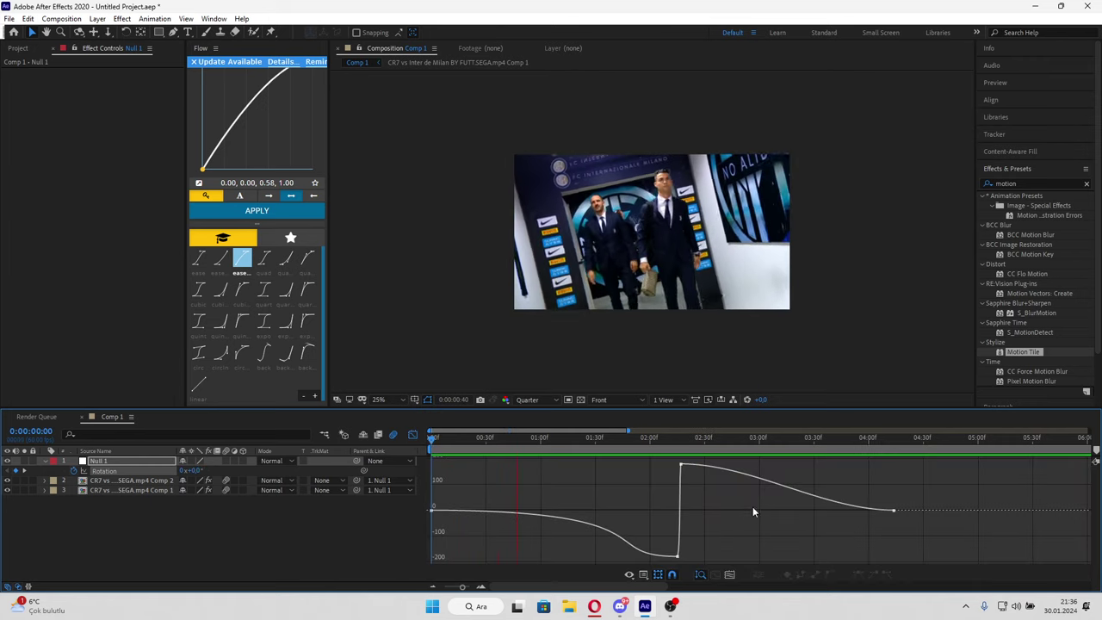
key(space)
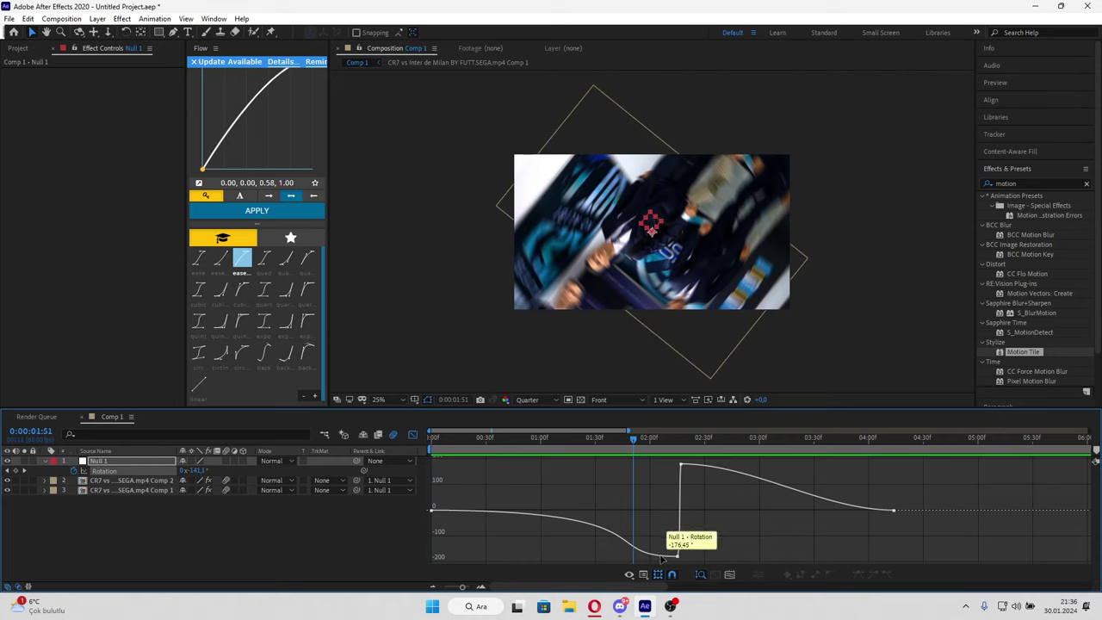
Step: Reshape the first rotation curve to stay flat then drop steeply to -180°, and preview
click(617, 554)
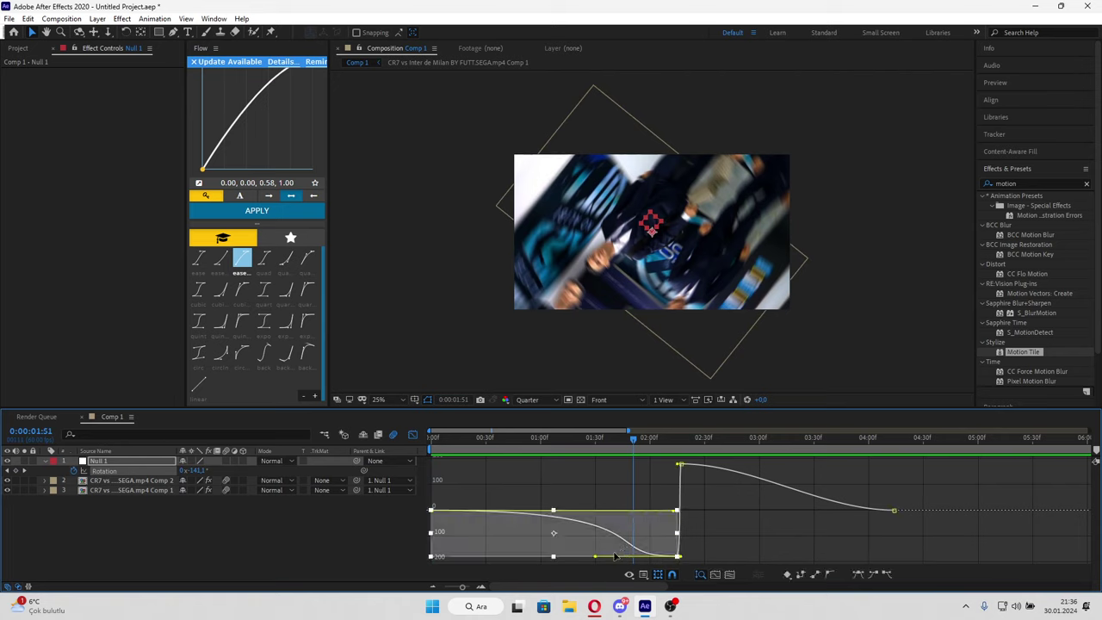
mouse_move(596, 558)
mouse_down()
mouse_move(678, 525)
mouse_move(653, 515)
mouse_up()
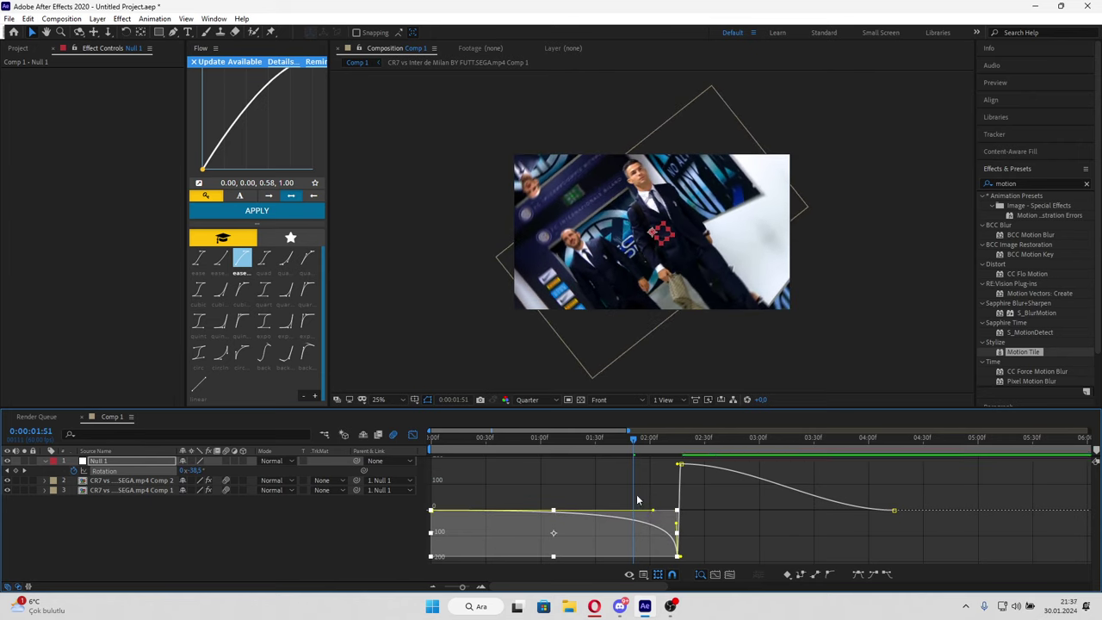
key(Home)
key(space)
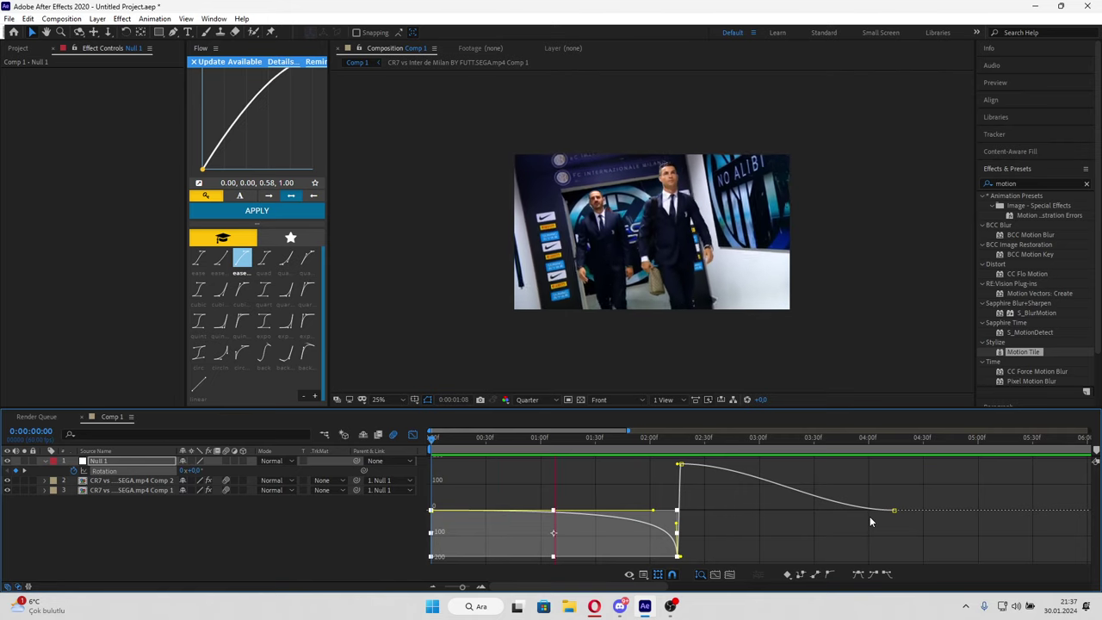
drag(605, 439, 441, 439)
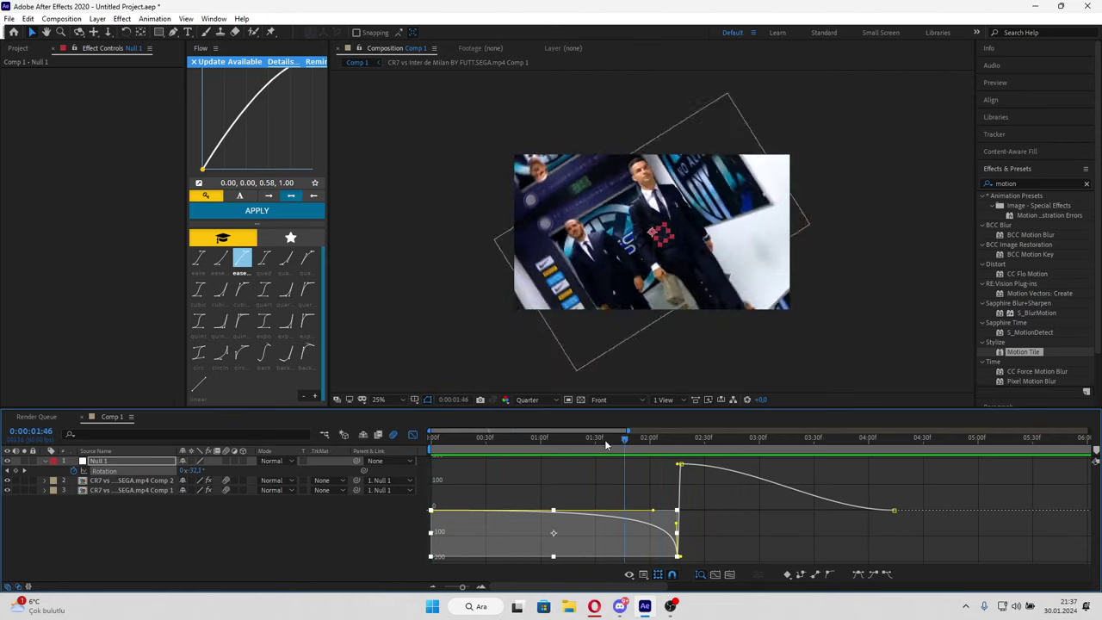
key(space)
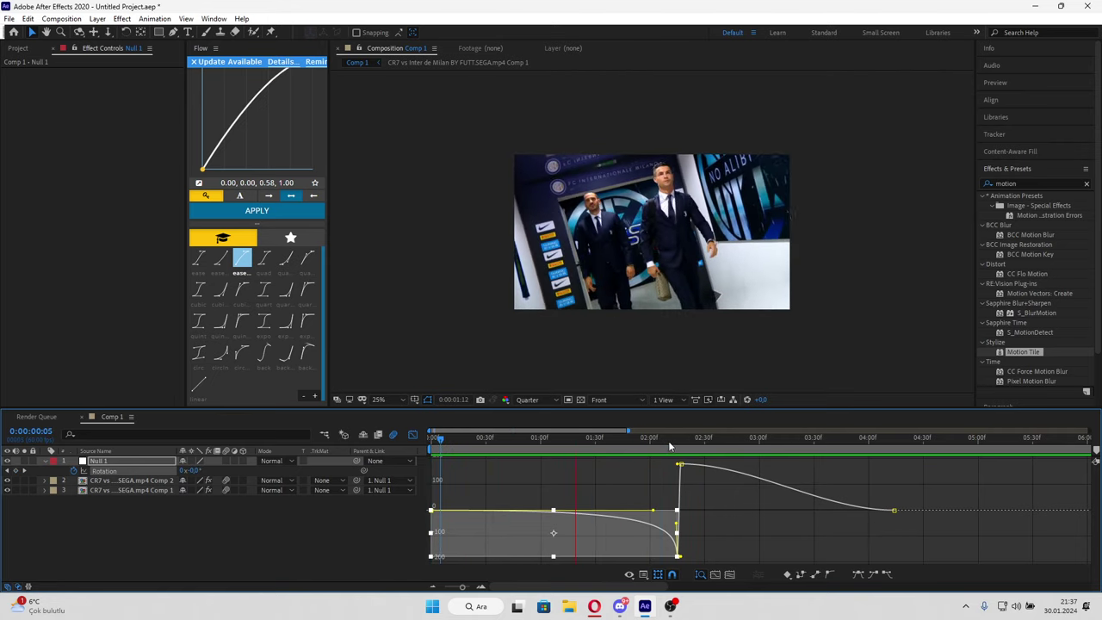
Step: Steepen the 2:17 keyframe's outgoing handle and lengthen the ease into 0°, then preview
click(682, 440)
click(680, 465)
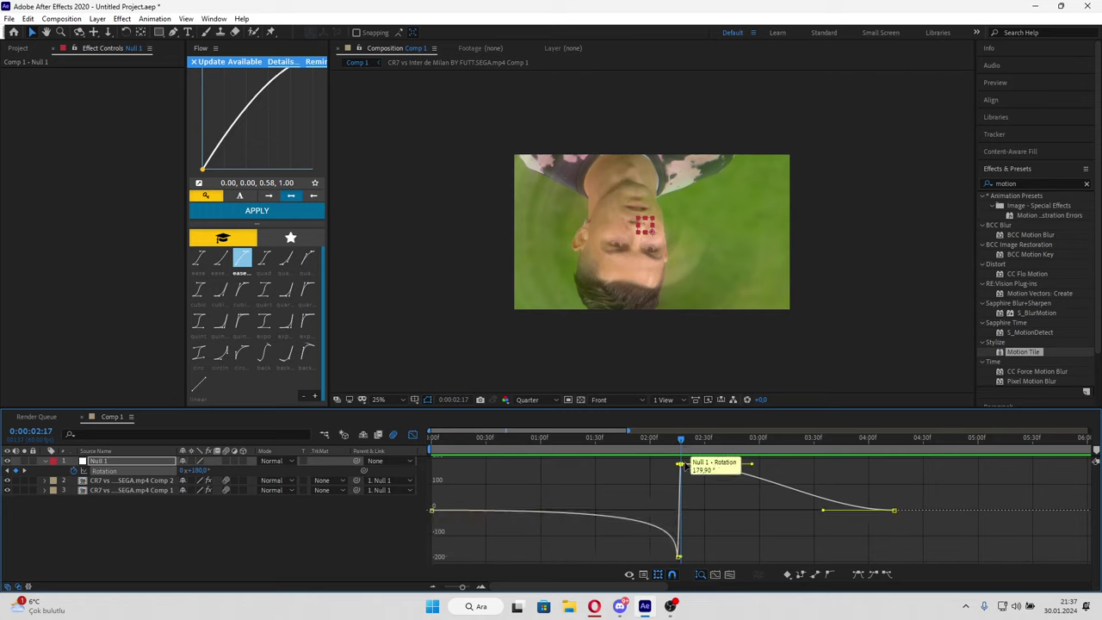
drag(683, 466, 659, 515)
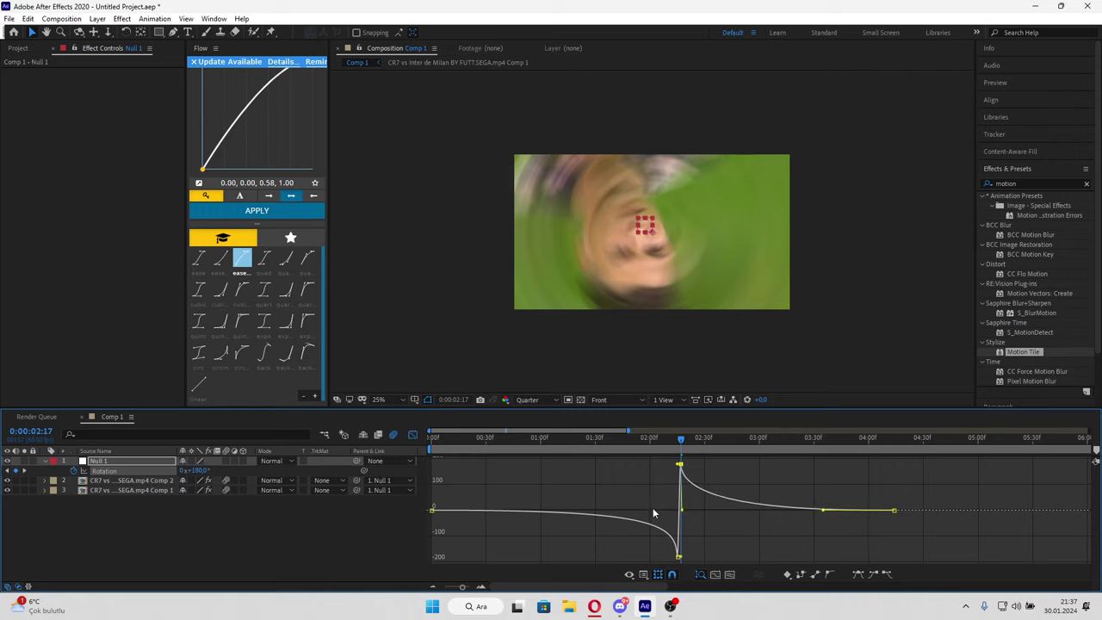
drag(824, 513, 728, 514)
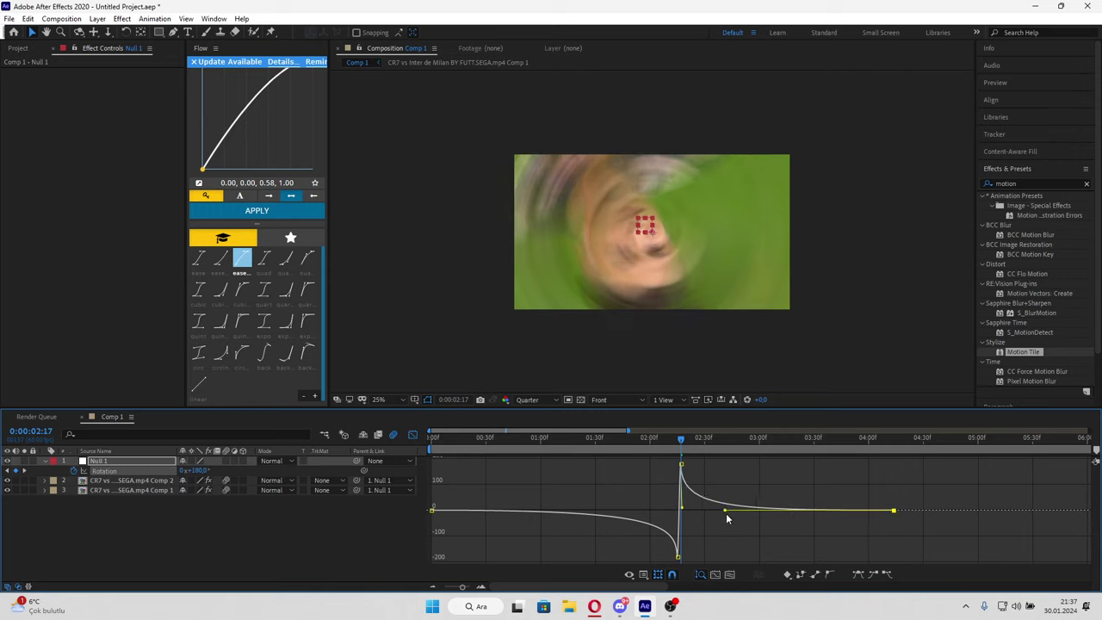
key(space)
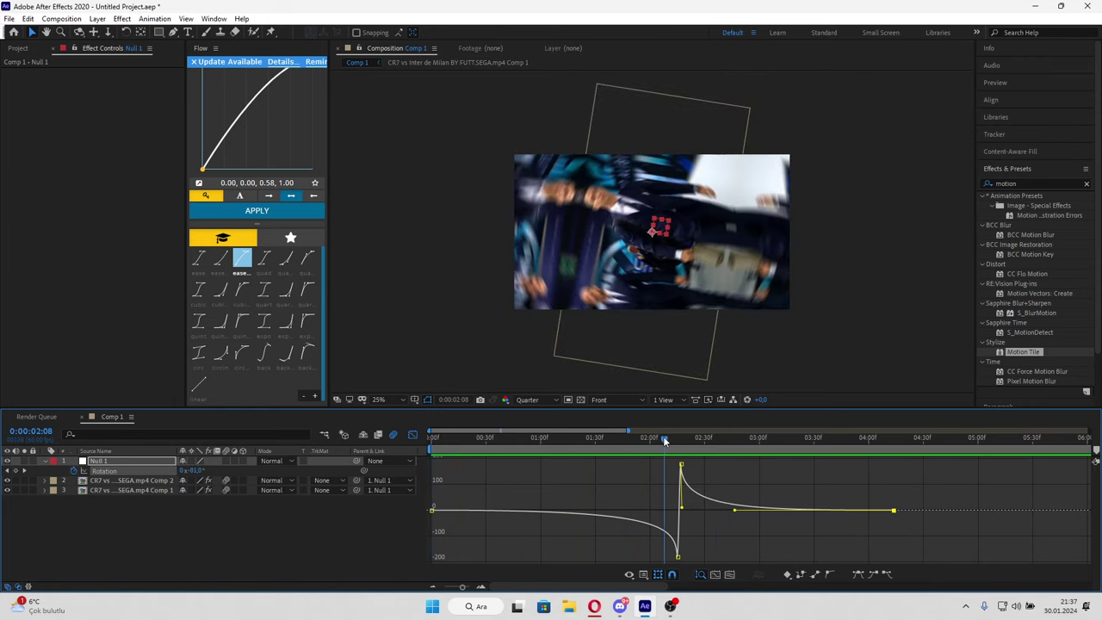
click(410, 434)
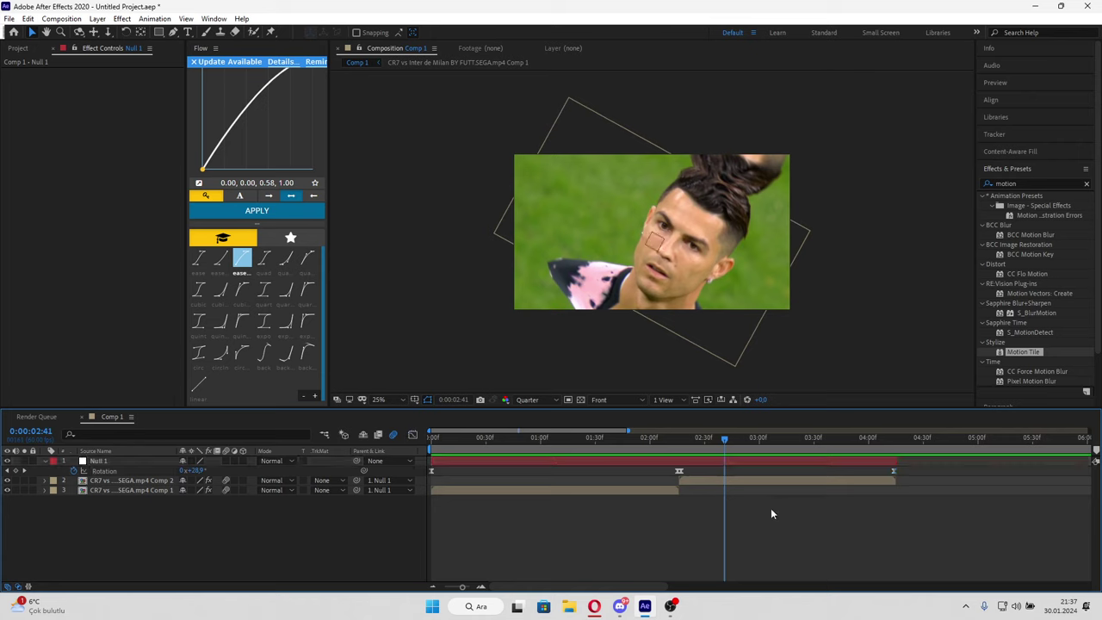
Step: Reveal Null 1's Scale and set a 100% keyframe at about 1:15
click(650, 458)
key(s)
key(Home)
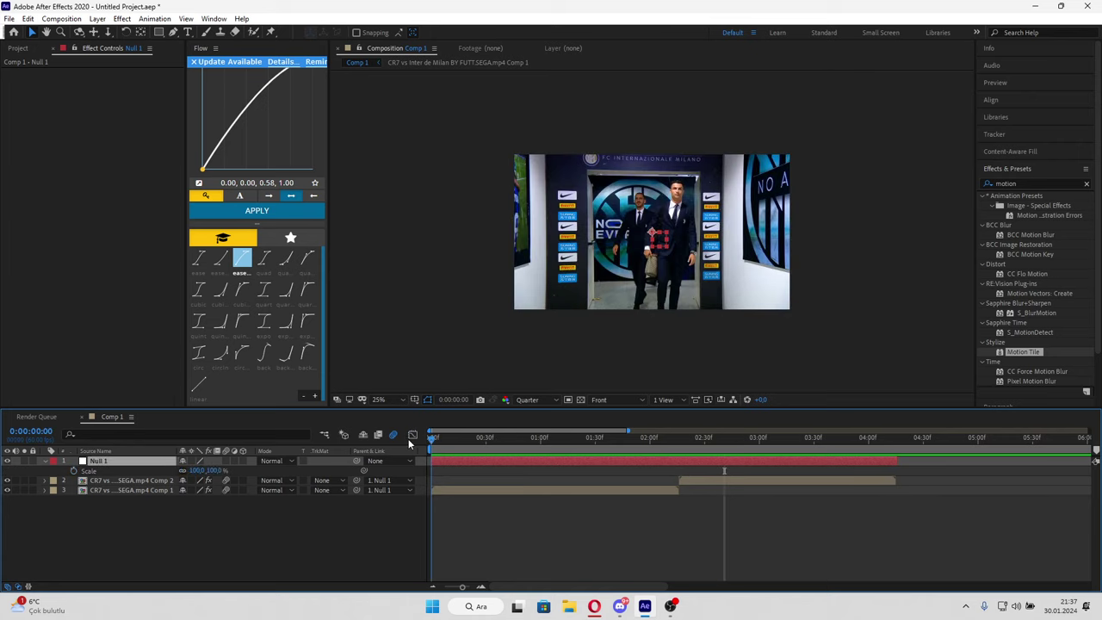
click(566, 440)
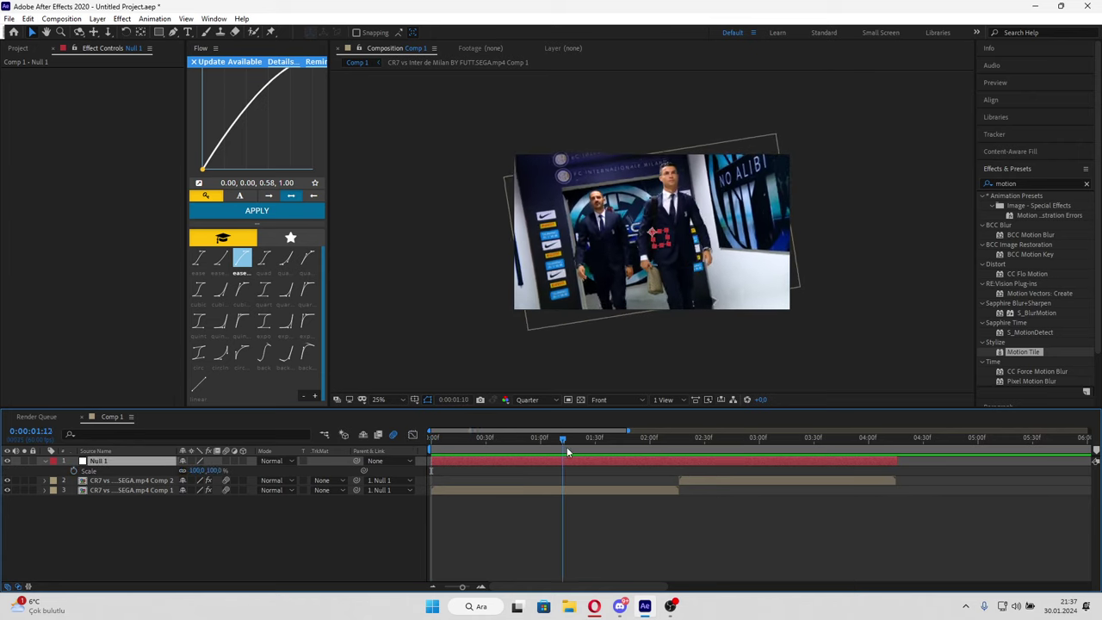
key(alt+shift+s)
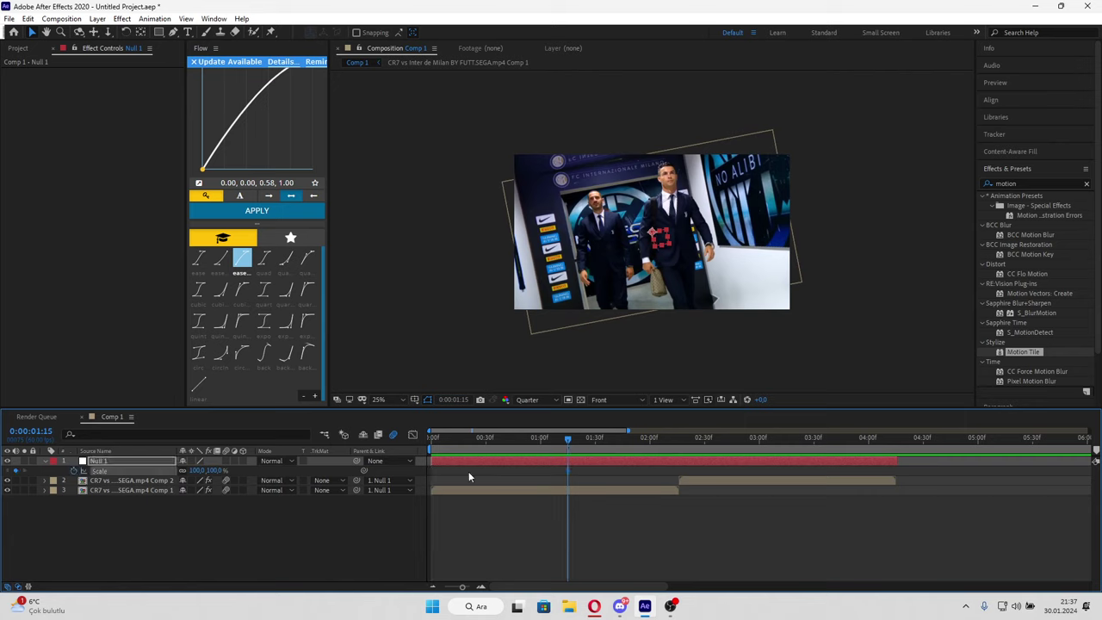
Step: Keyframe Scale at 30% at 2:15 and 2:17, 100% at 3:10, and select the keys
click(675, 441)
key(shift+r)
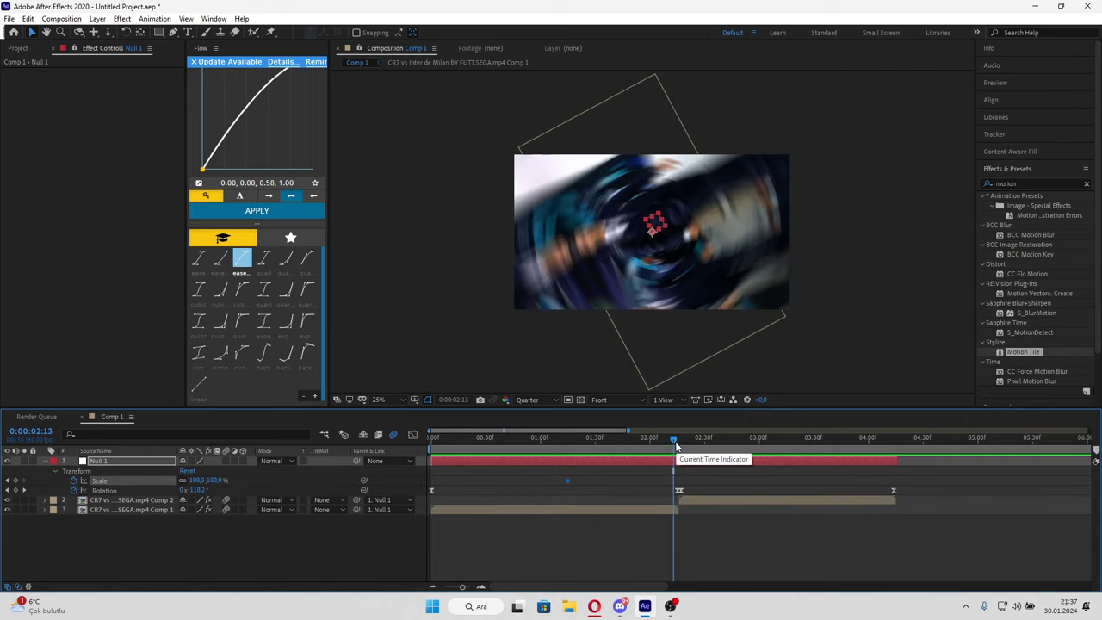
key(k)
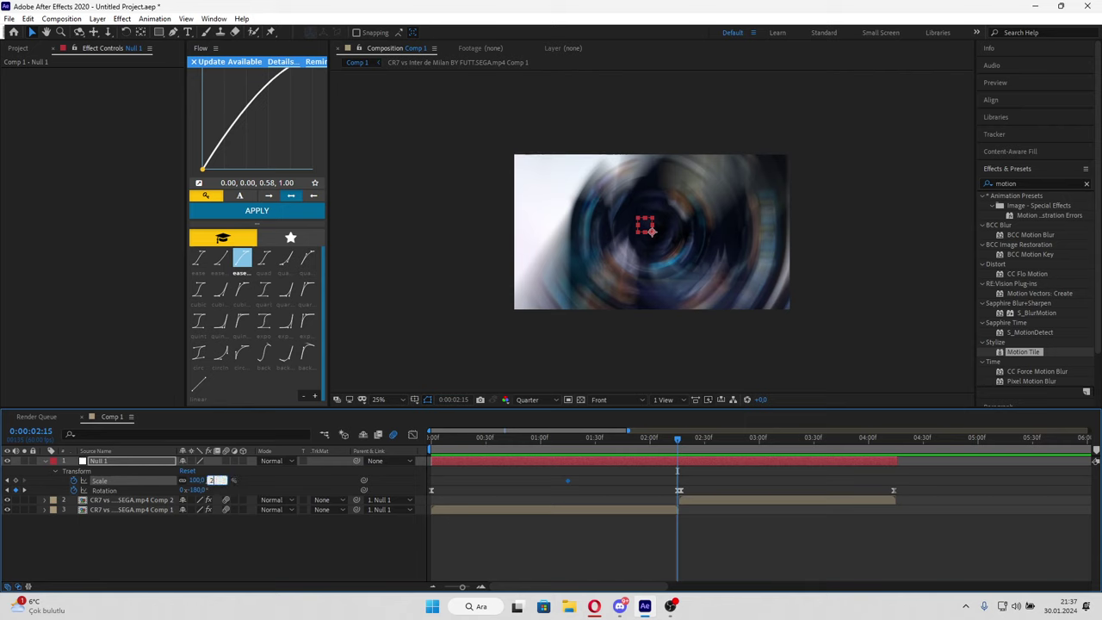
text(30)
click(485, 482)
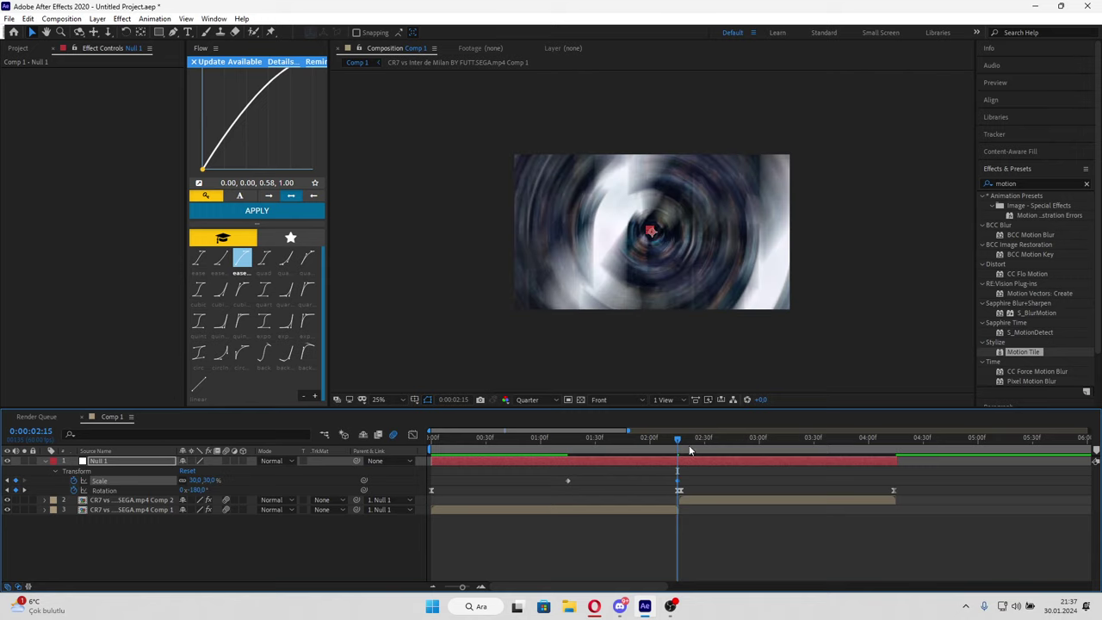
key(Page_Down)
key(Page_Down)
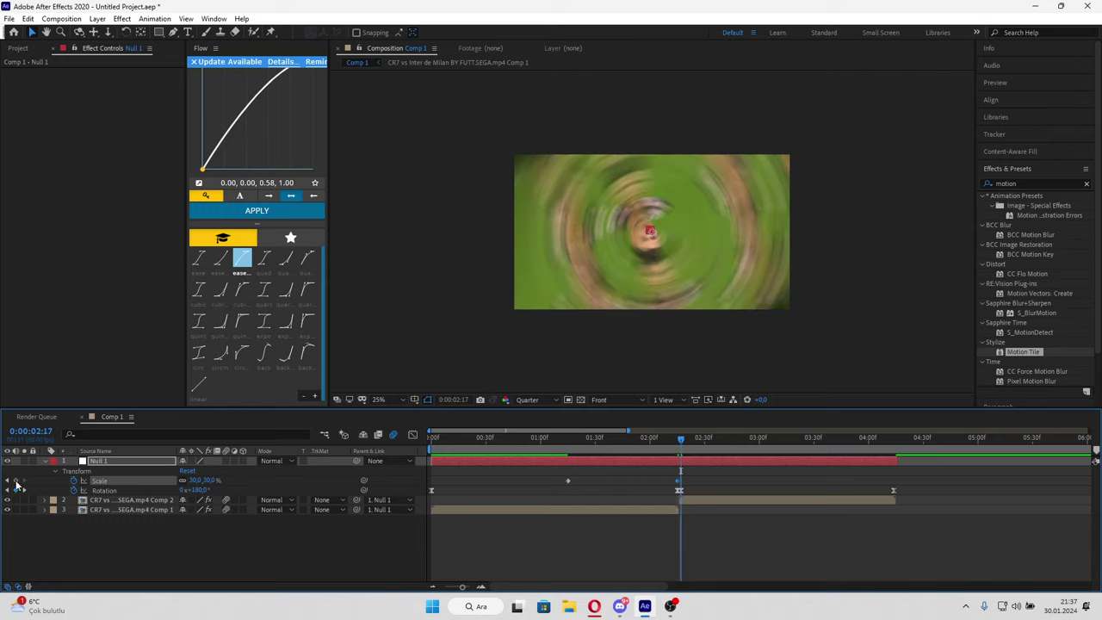
click(15, 480)
click(895, 439)
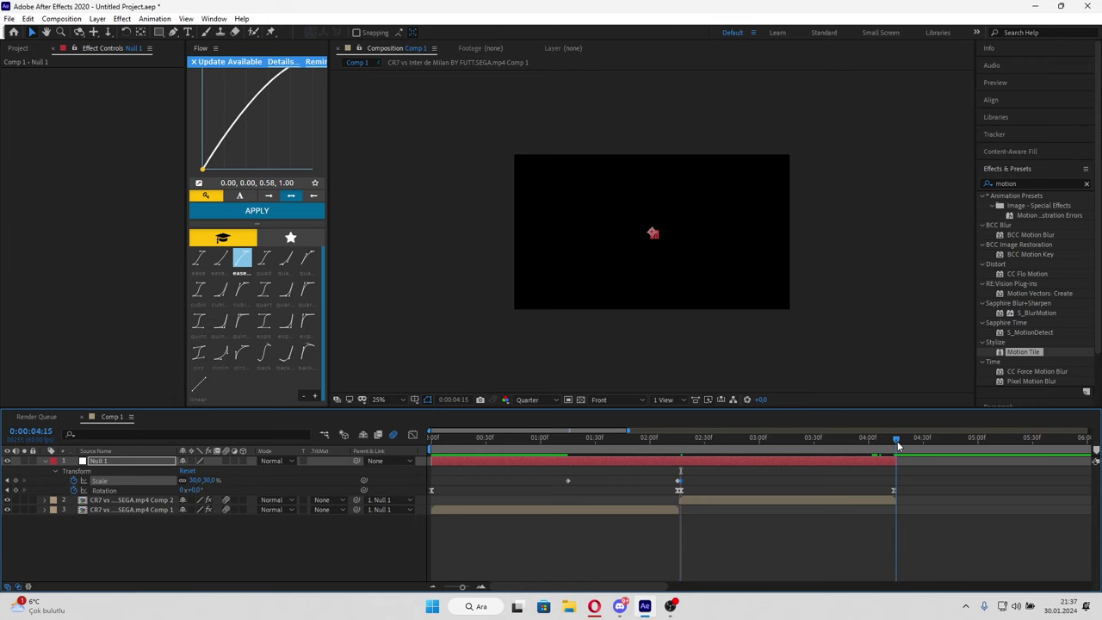
click(777, 443)
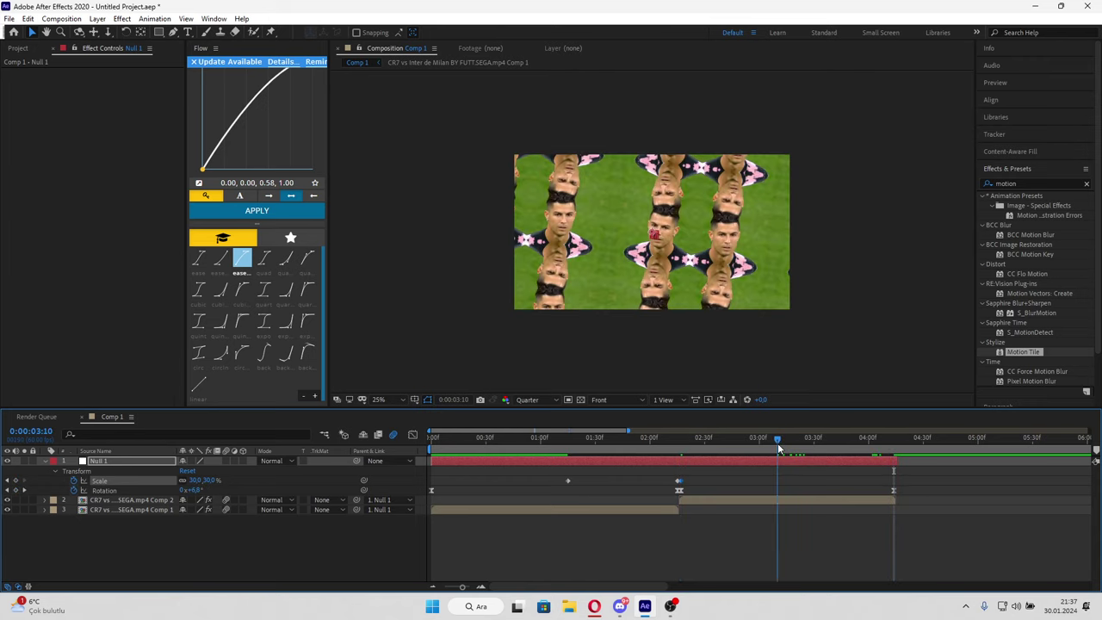
text(100)
key(Return)
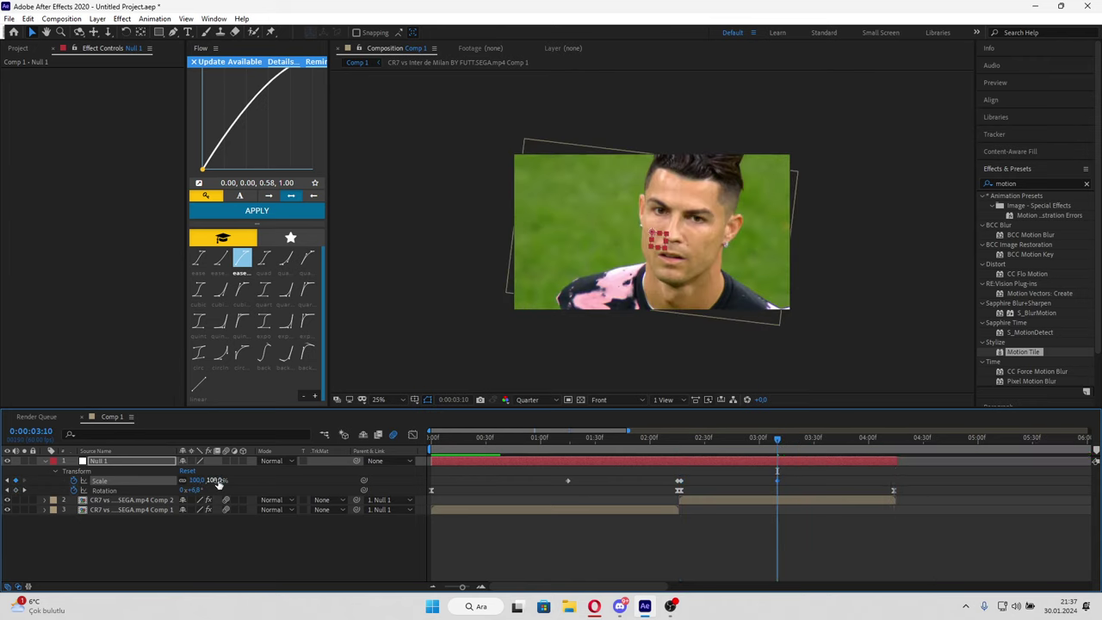
drag(786, 477, 535, 481)
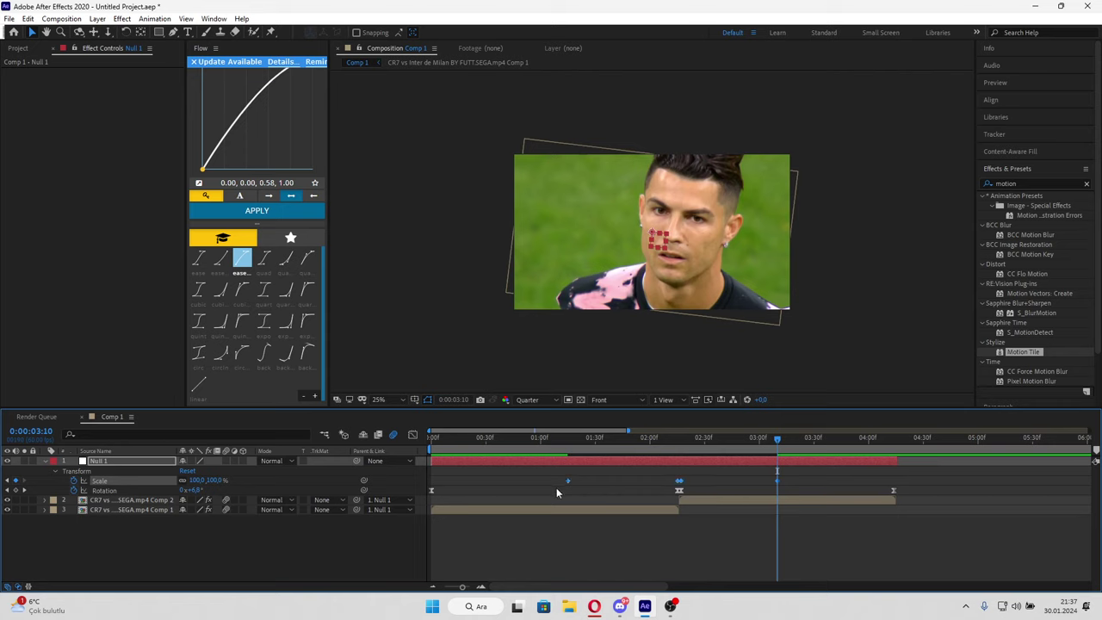
Step: Drag the first Scale keyframes' Bezier handles for a slow ease then a steep drop to 30%
click(412, 436)
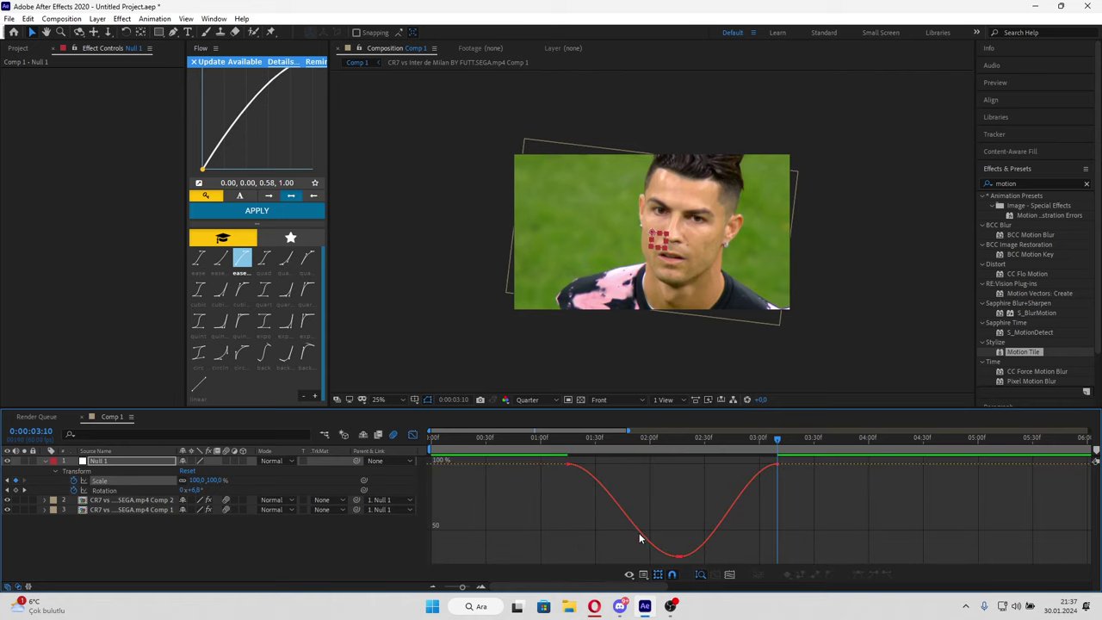
click(644, 539)
click(656, 555)
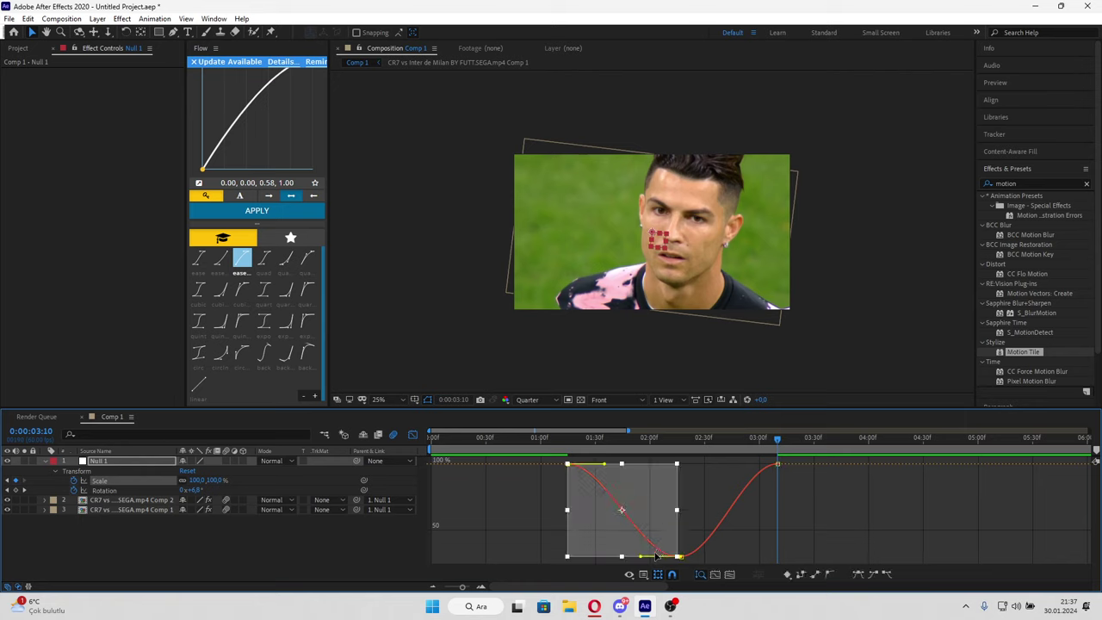
drag(642, 558, 677, 476)
mouse_move(604, 465)
mouse_down()
mouse_move(656, 465)
mouse_move(672, 495)
mouse_up()
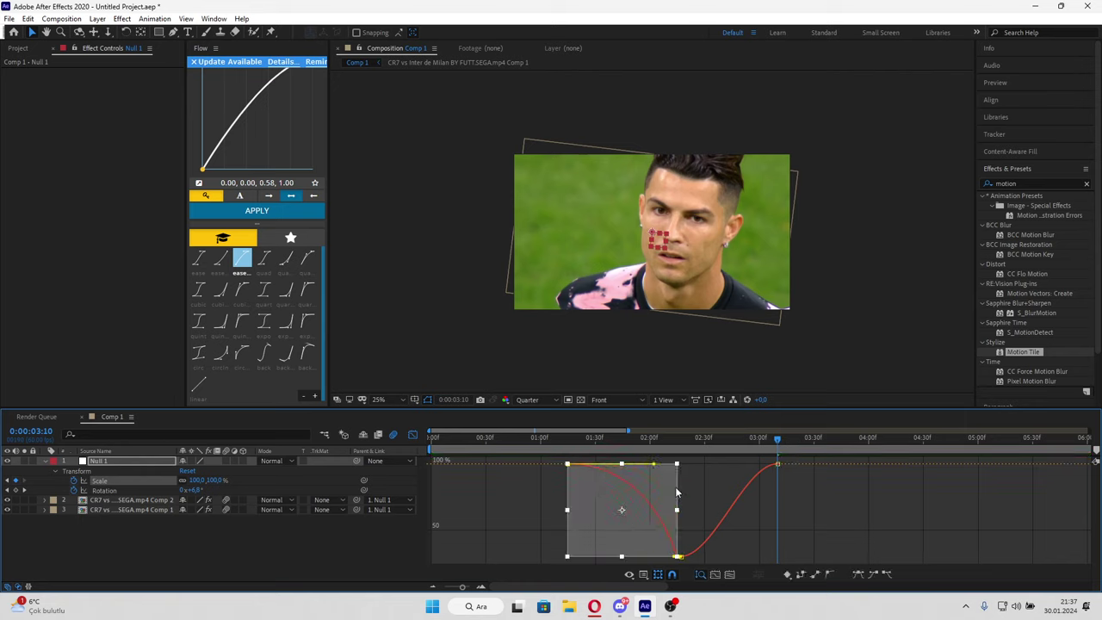
drag(676, 556, 684, 505)
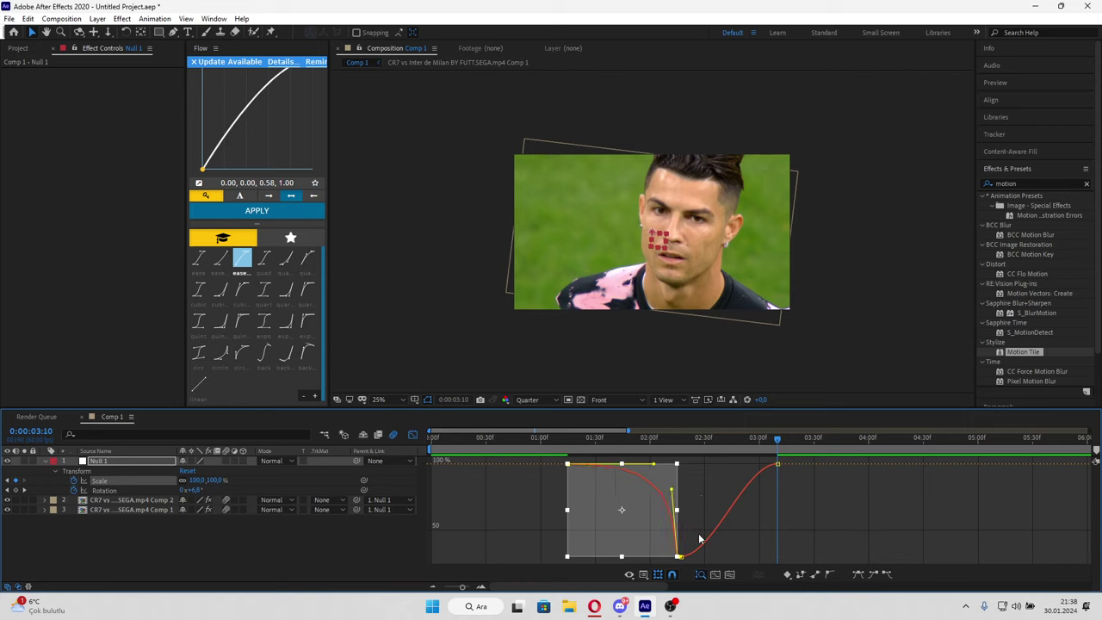
Step: Make Scale rise steeply out of 30% and ease gently into the final 100% keyframe
click(706, 539)
drag(713, 559, 664, 475)
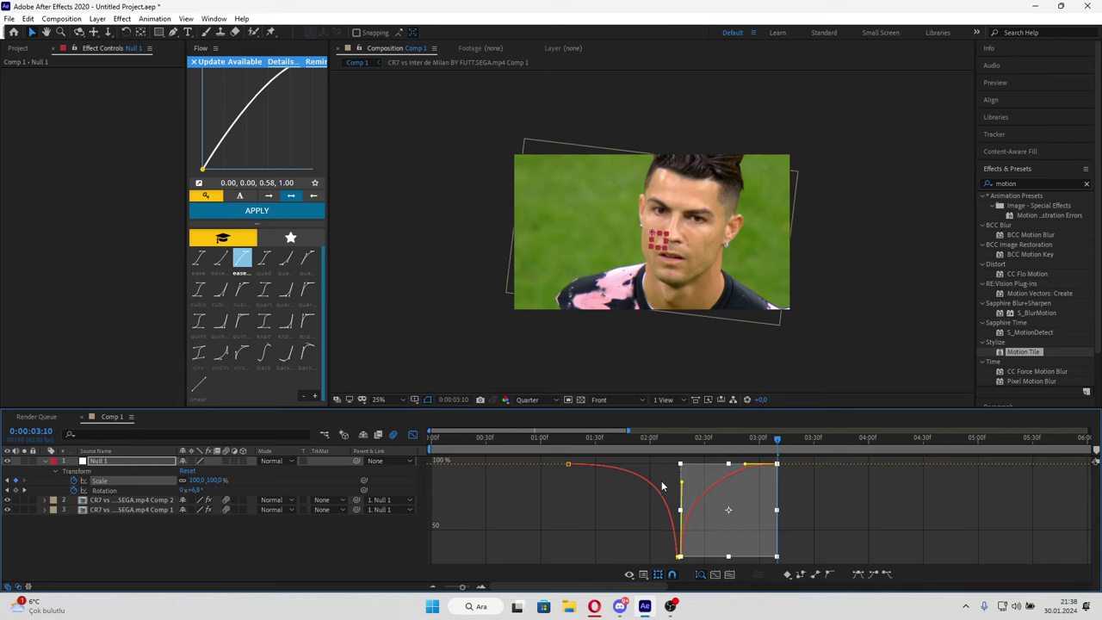
drag(743, 466, 728, 465)
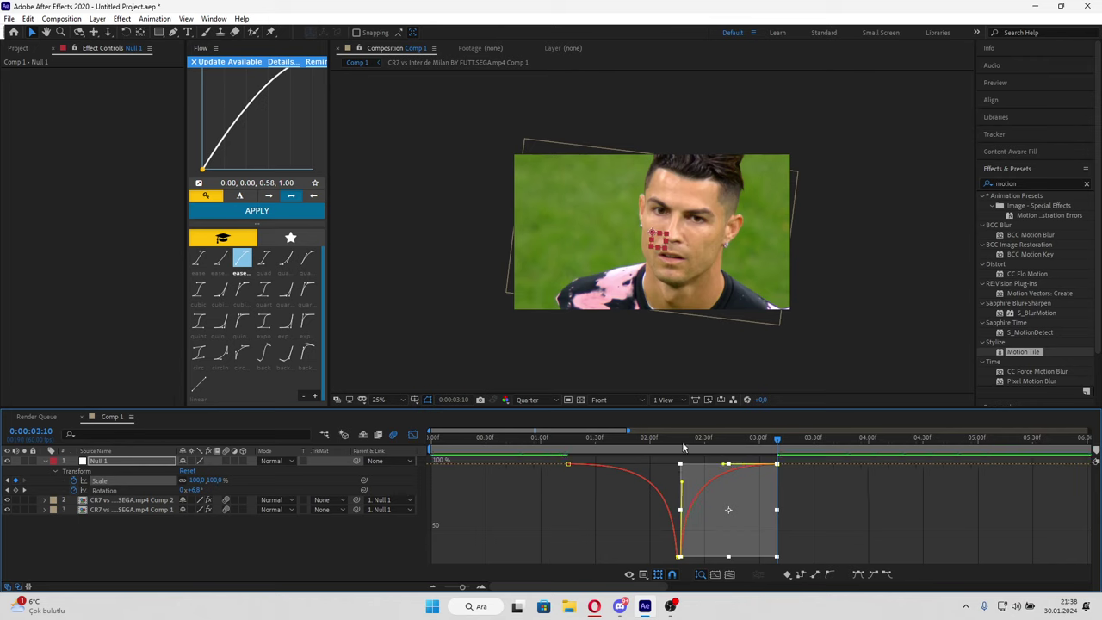
Step: Play the spin-and-shrink transition twice in the layer view, then return to frame 0
key(Home)
click(414, 435)
key(space)
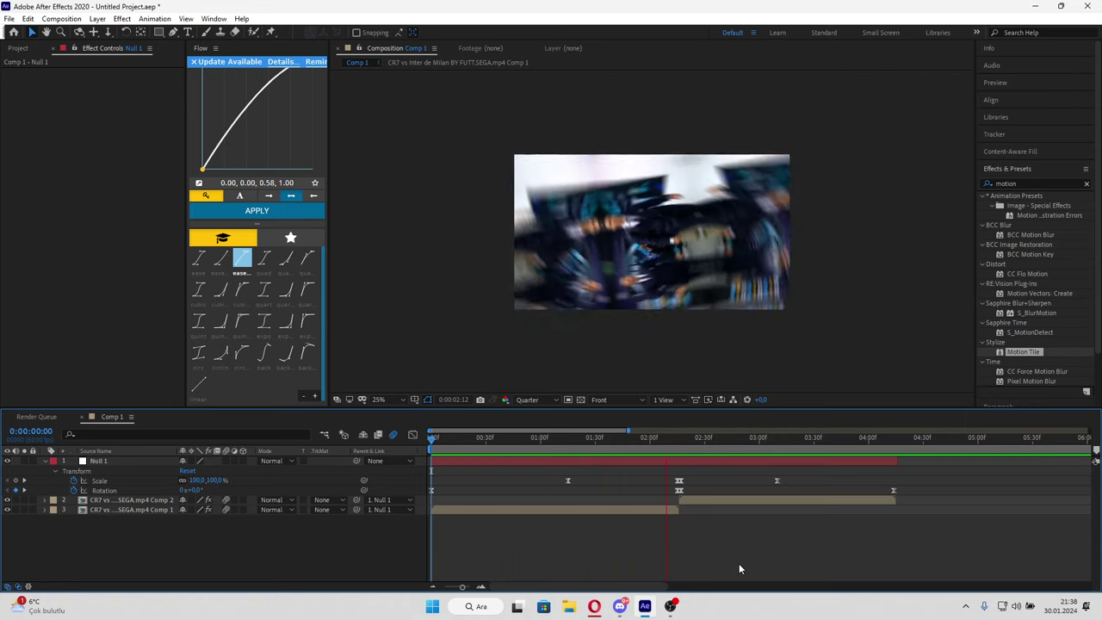
key(space)
key(space)
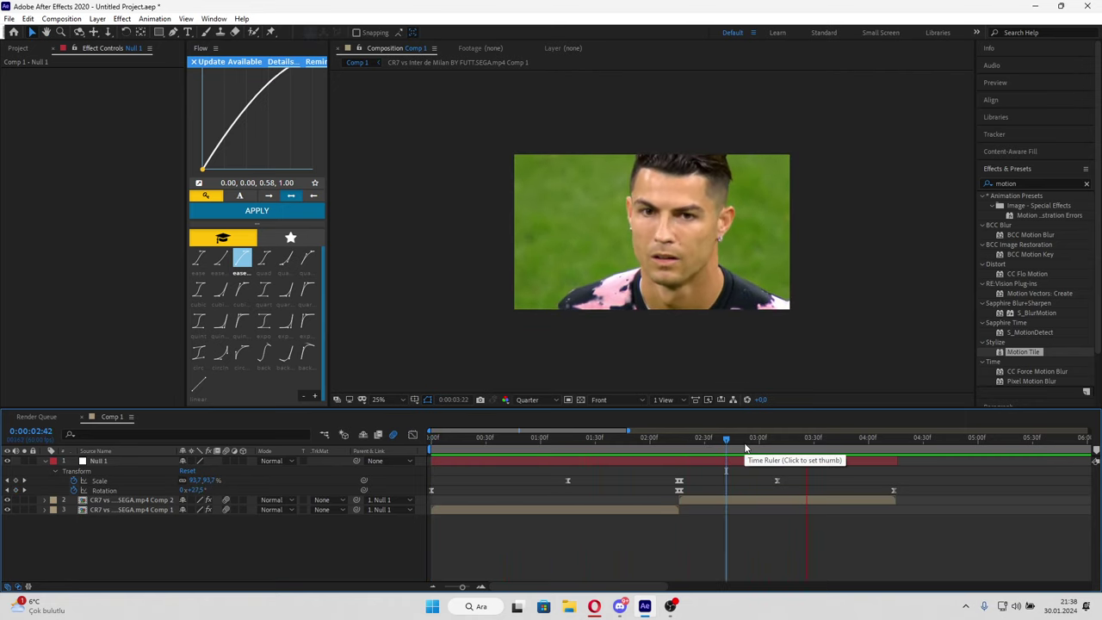
click(478, 441)
key(space)
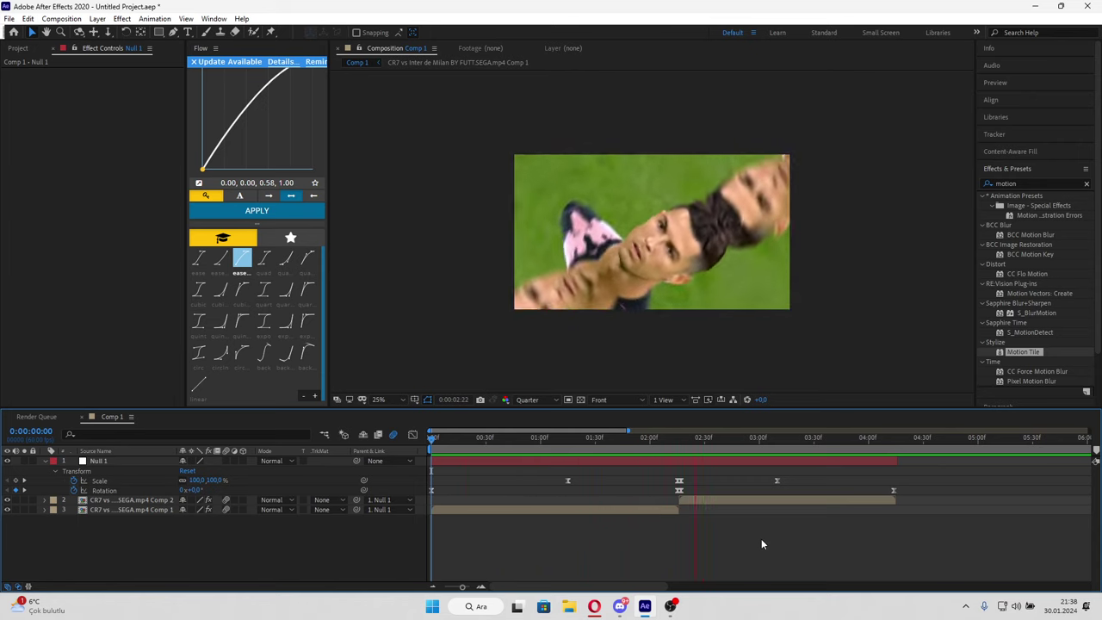
key(space)
click(436, 447)
right_click(339, 417)
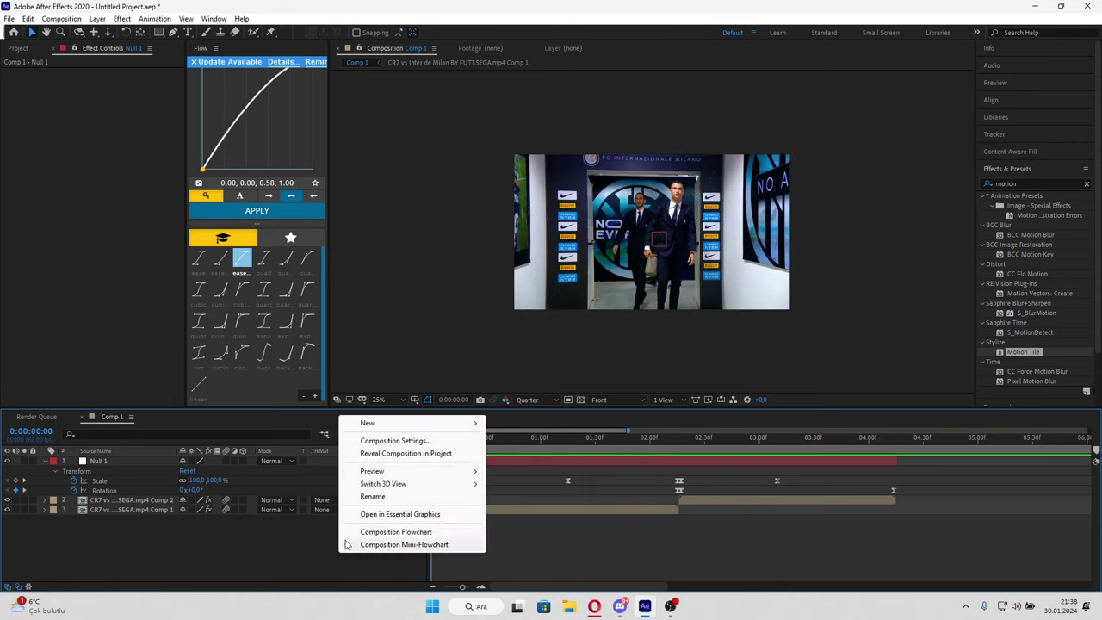
mouse_move(382, 423)
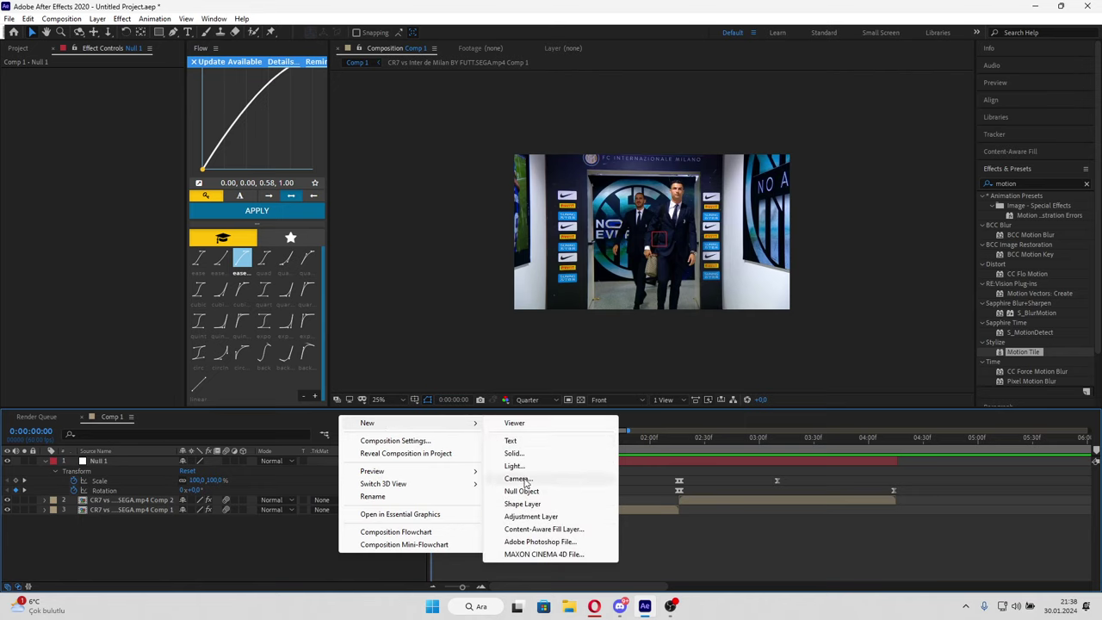
click(527, 491)
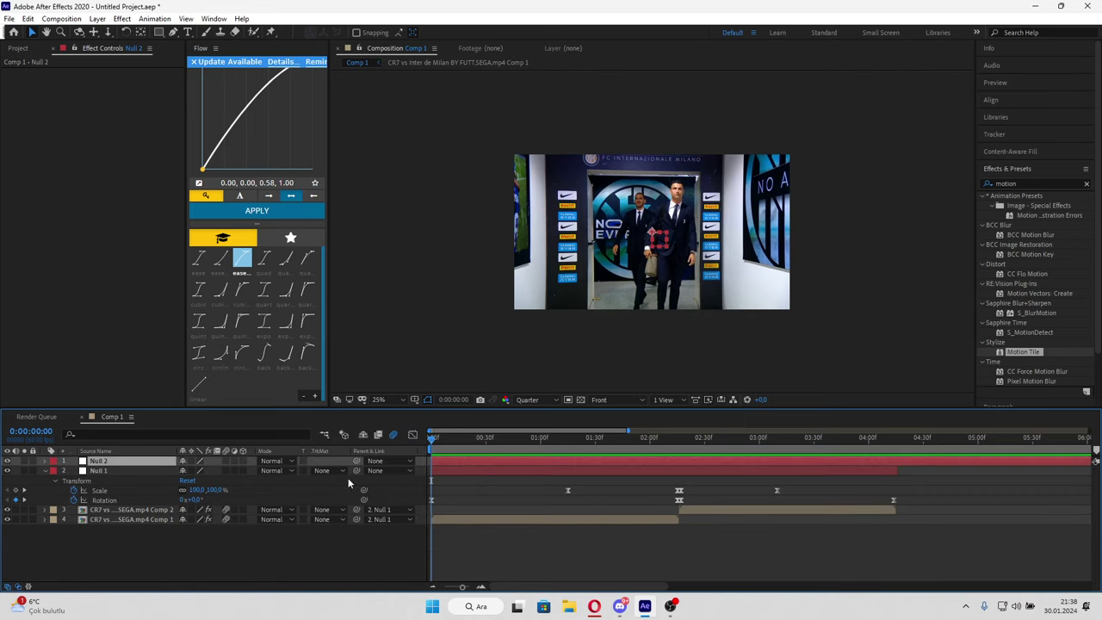
drag(357, 471, 118, 463)
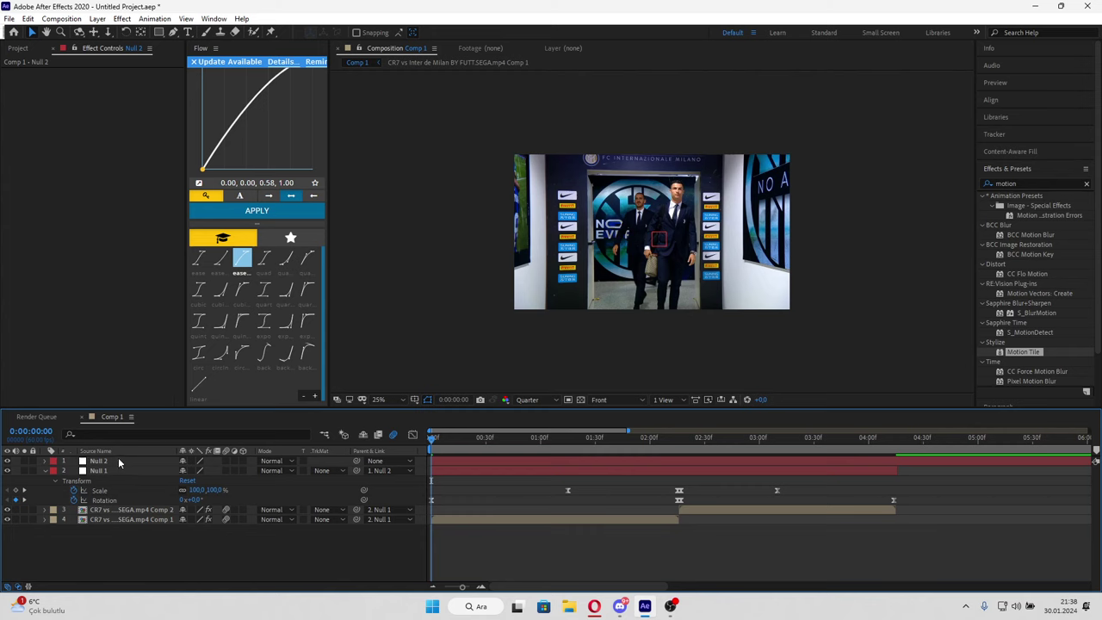
click(118, 463)
key(r)
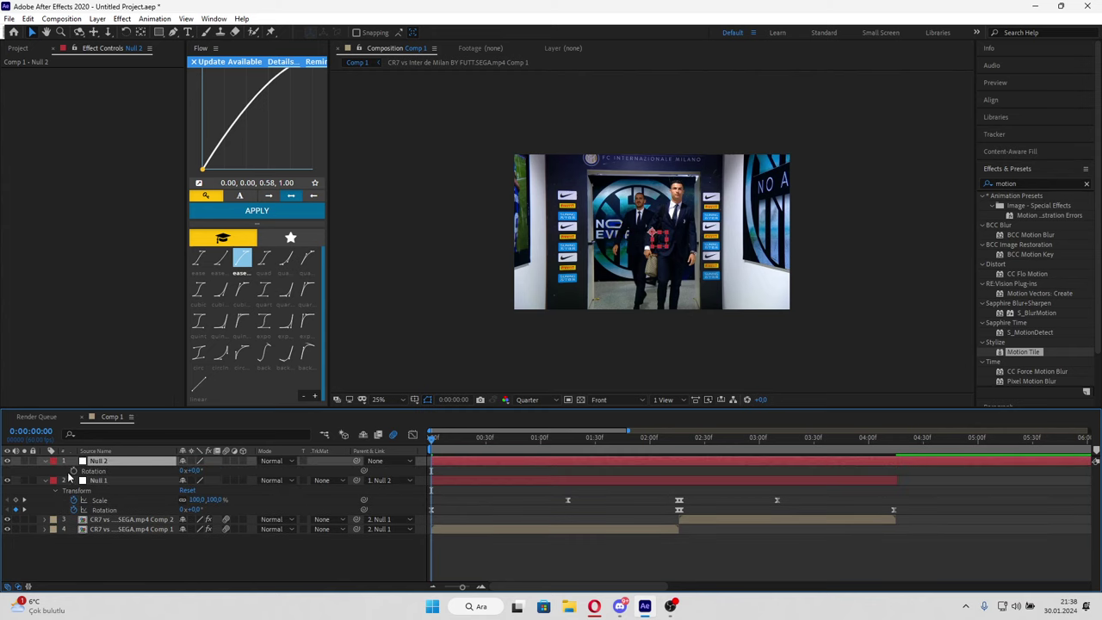
mouse_move(193, 472)
mouse_down()
mouse_move(217, 471)
mouse_move(193, 472)
mouse_up()
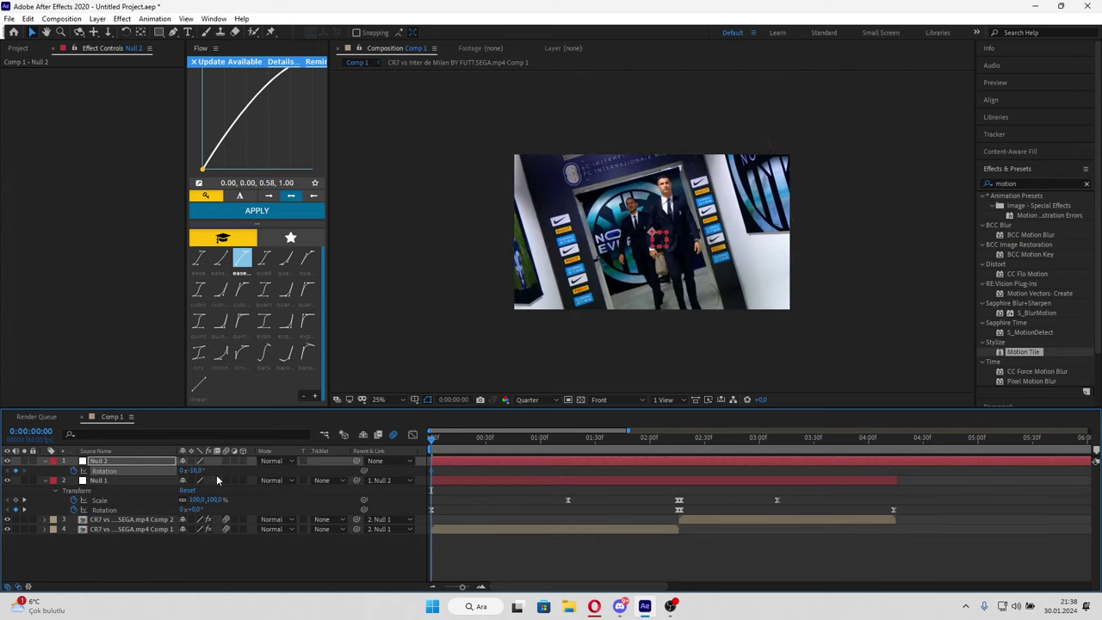
drag(431, 438, 541, 449)
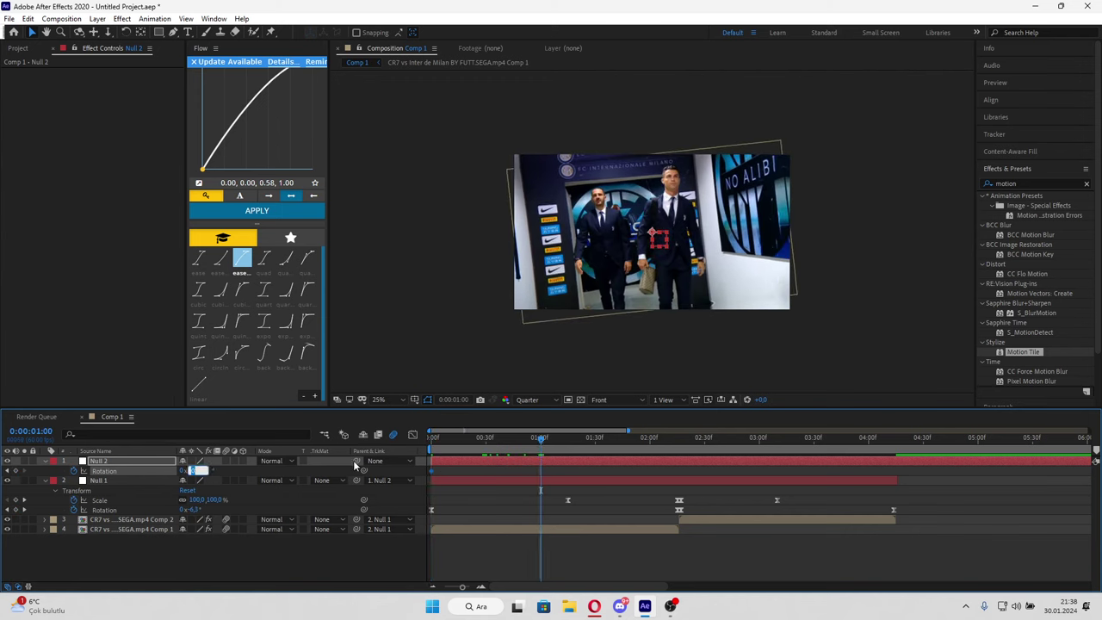
text(-4)
key(Return)
key(space)
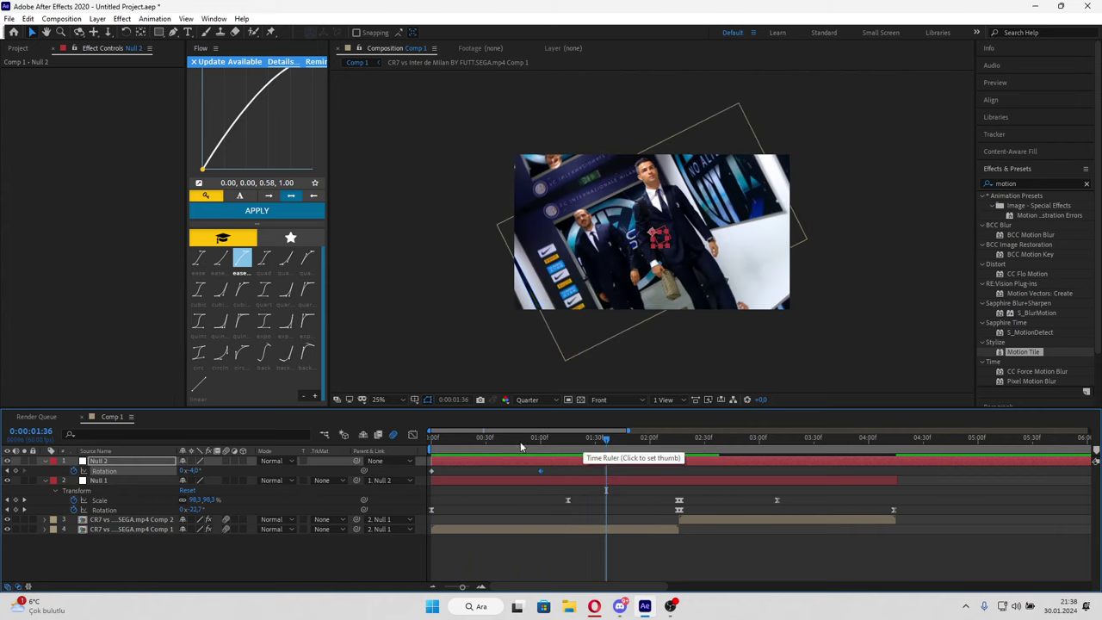
key(space)
Step: Delete the Null 2 layer and preview the transition
key(Delete)
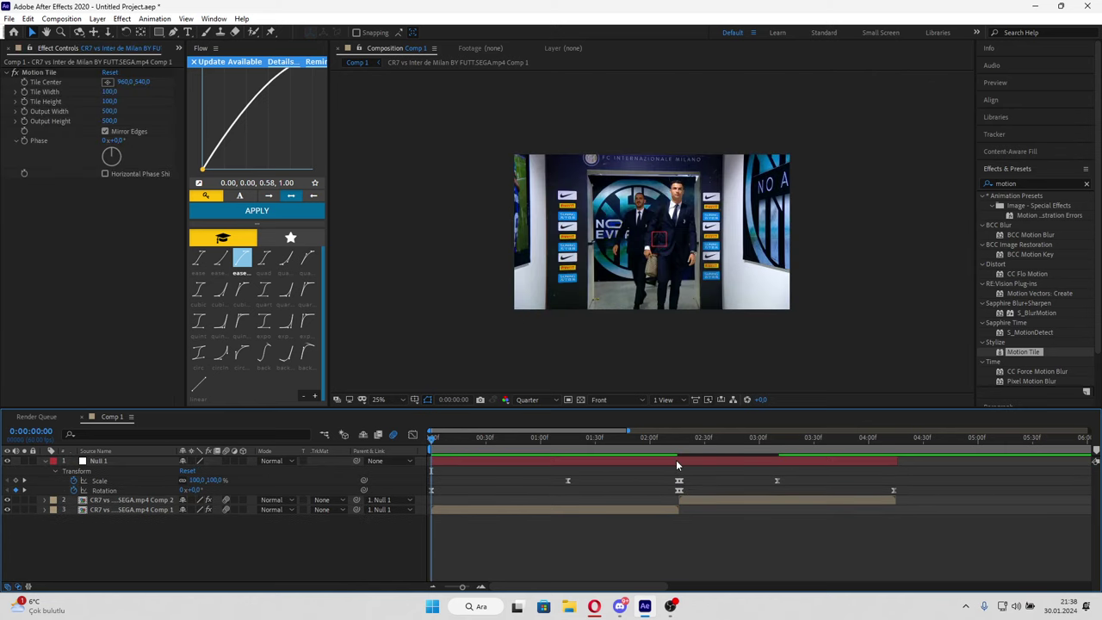
drag(679, 435, 360, 441)
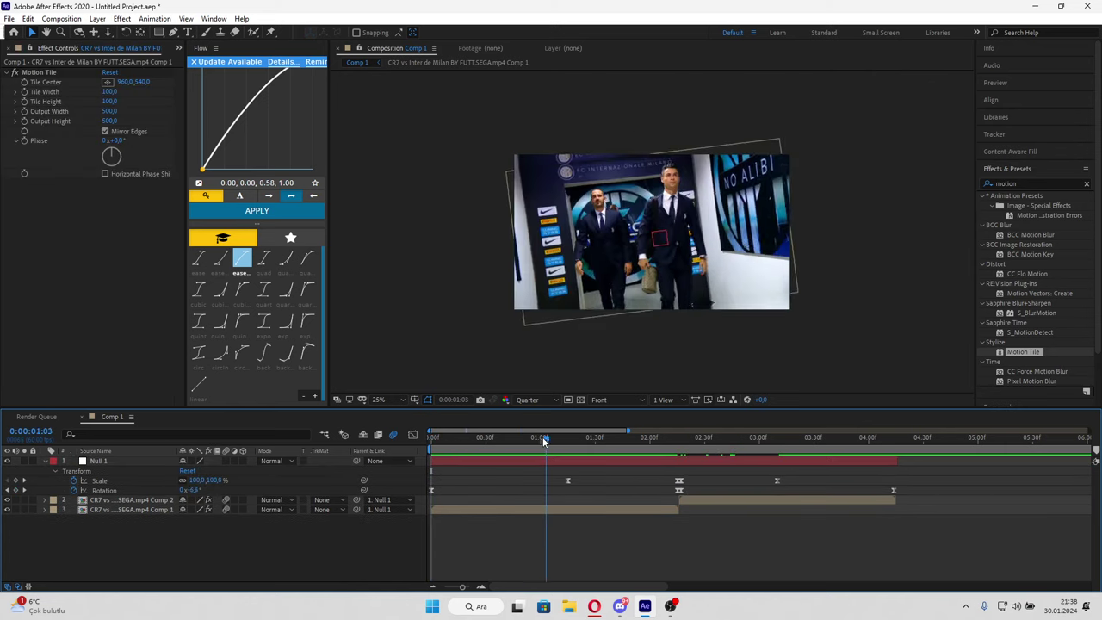
key(space)
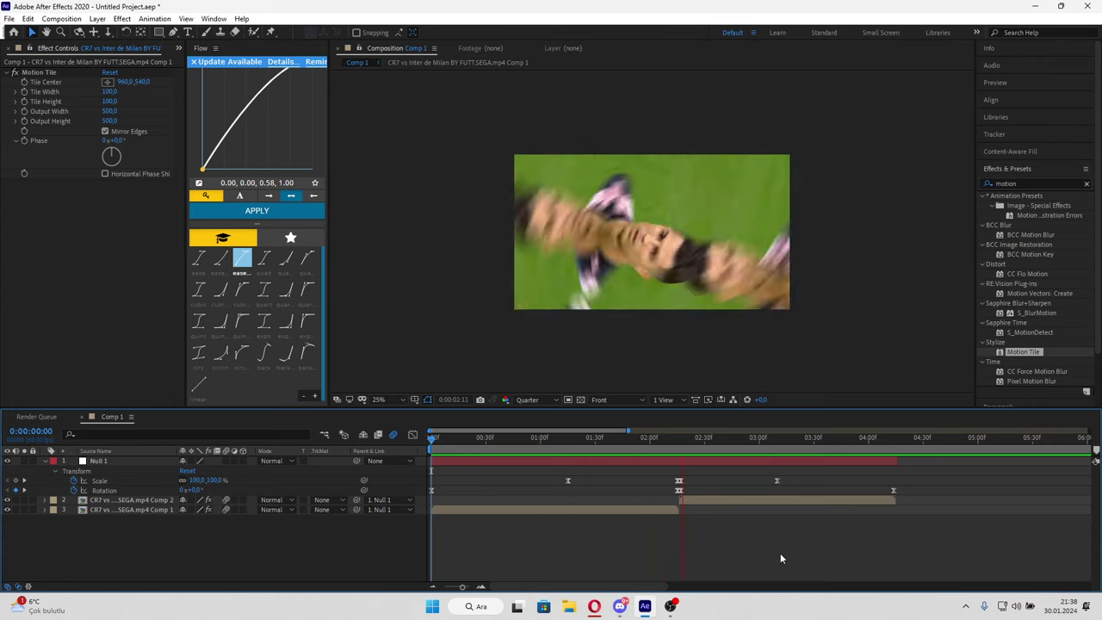
key(space)
key(space)
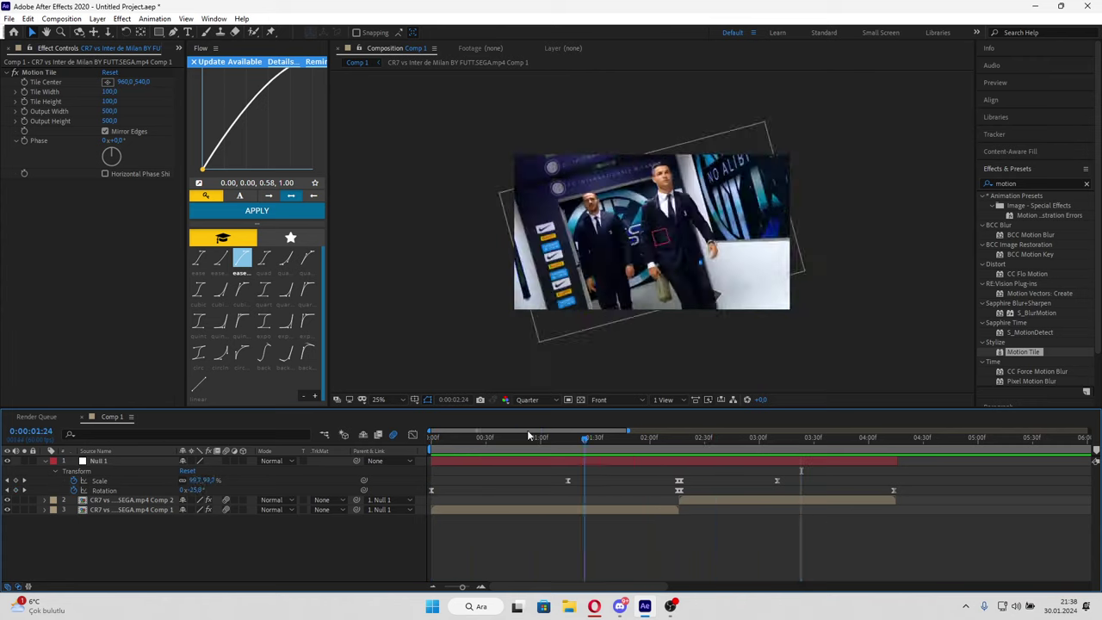
key(Home)
Step: Select the Null 1 controller and preview the composition around 0:00:02:25
click(515, 459)
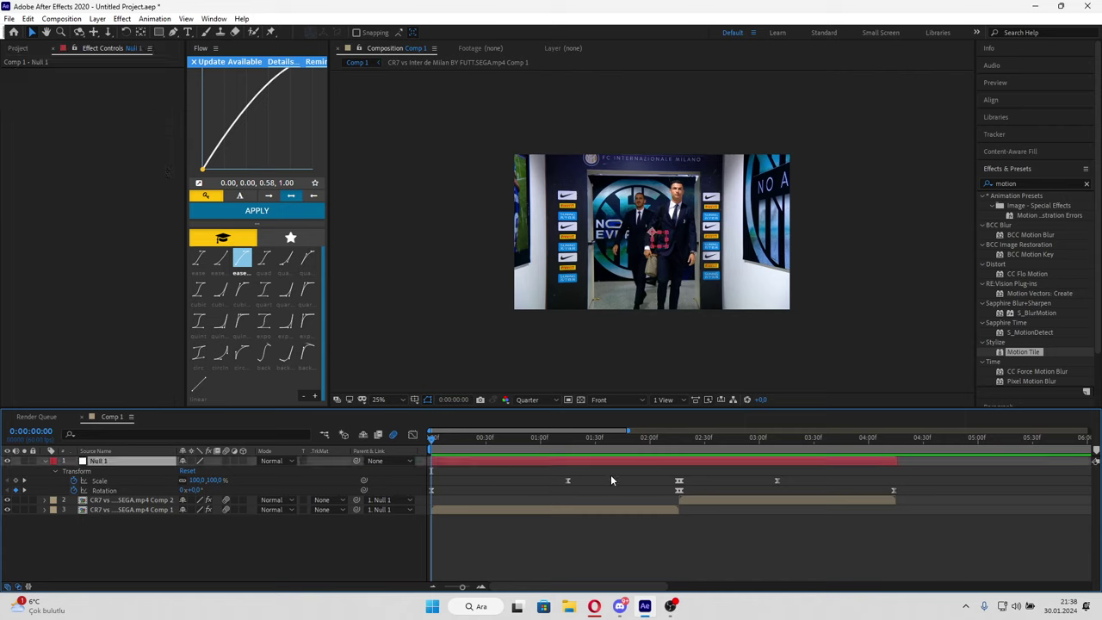
click(685, 462)
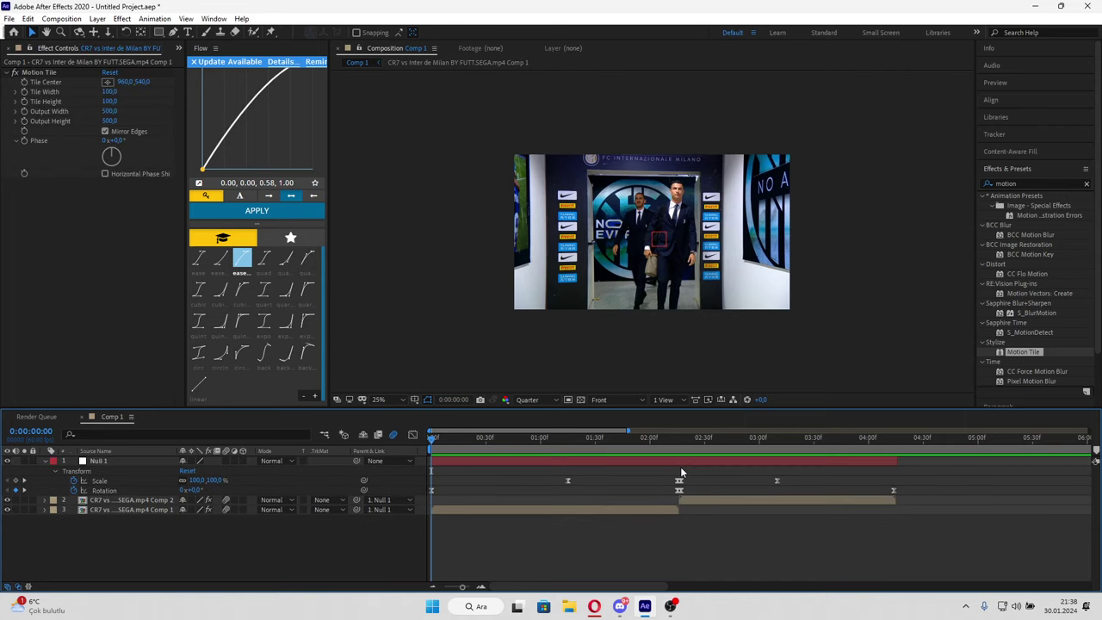
key(ctrl+z)
key(space)
click(695, 439)
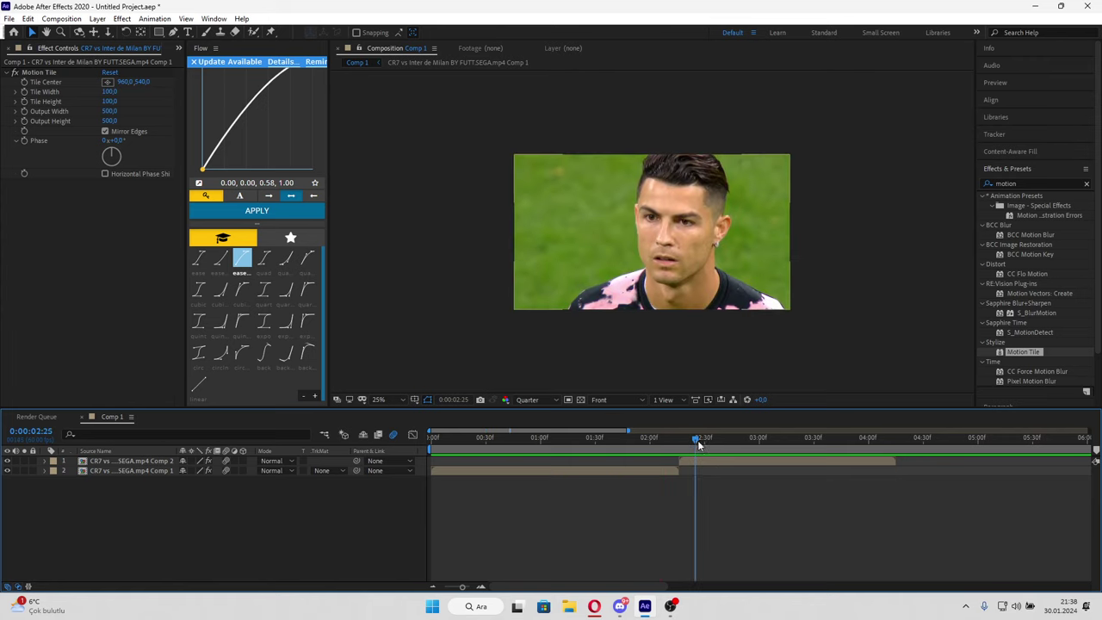
drag(564, 439, 343, 447)
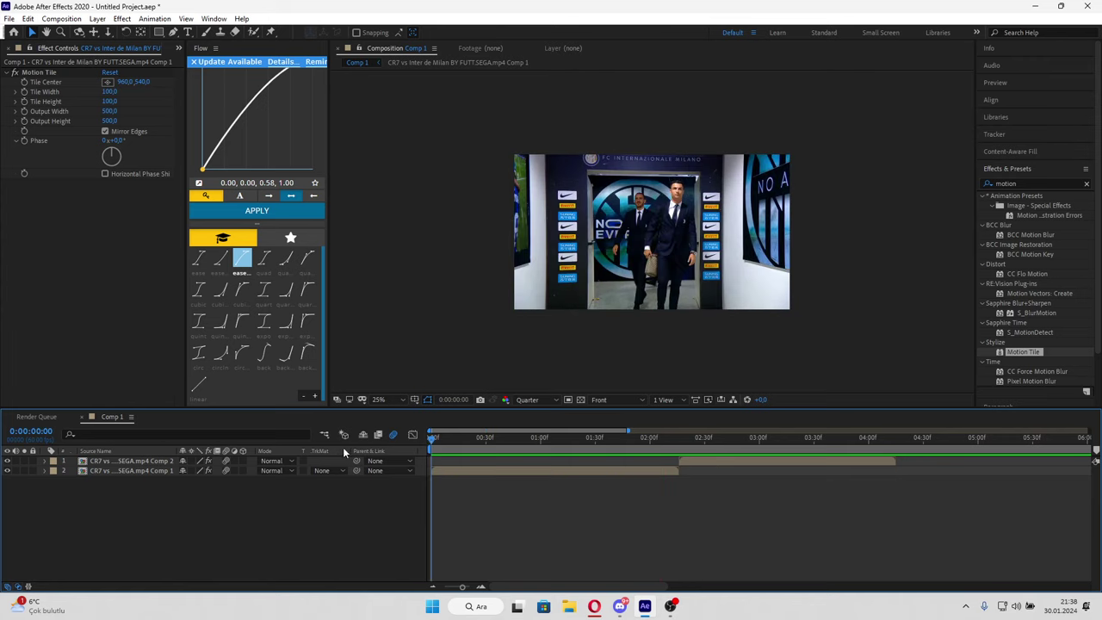
Step: Undo and redo until the timeline holds only the two clip layers, with no nulls
right_click(320, 470)
click(541, 560)
key(ctrl+shift+z)
click(543, 555)
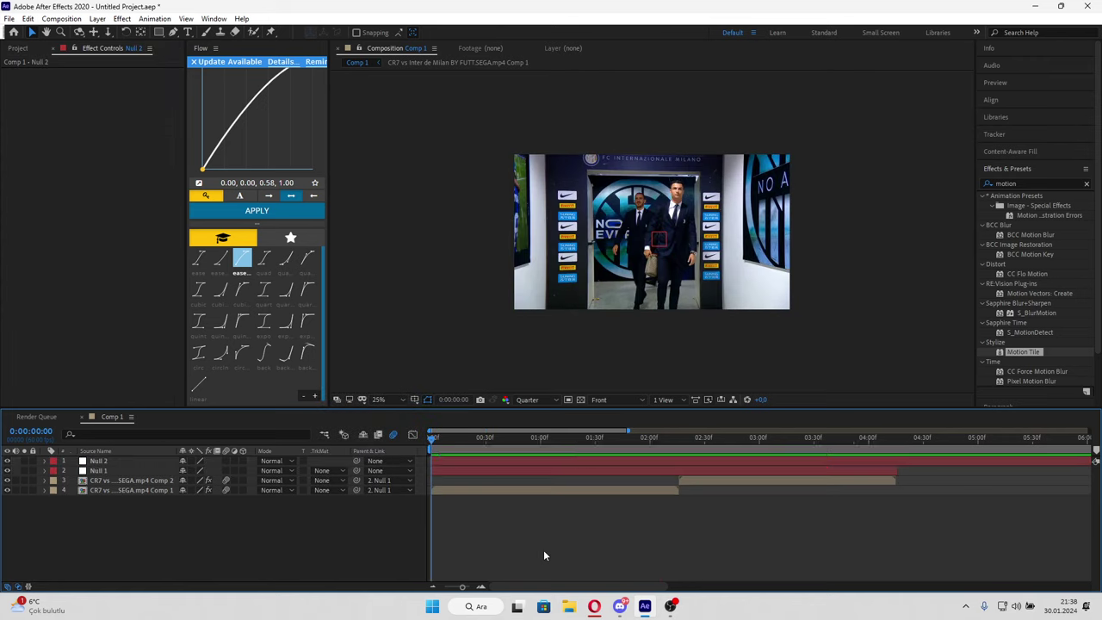
key(ctrl+z)
key(ctrl+z)
Step: Add a new null object and trim its end to 0:00:04:15
right_click(336, 375)
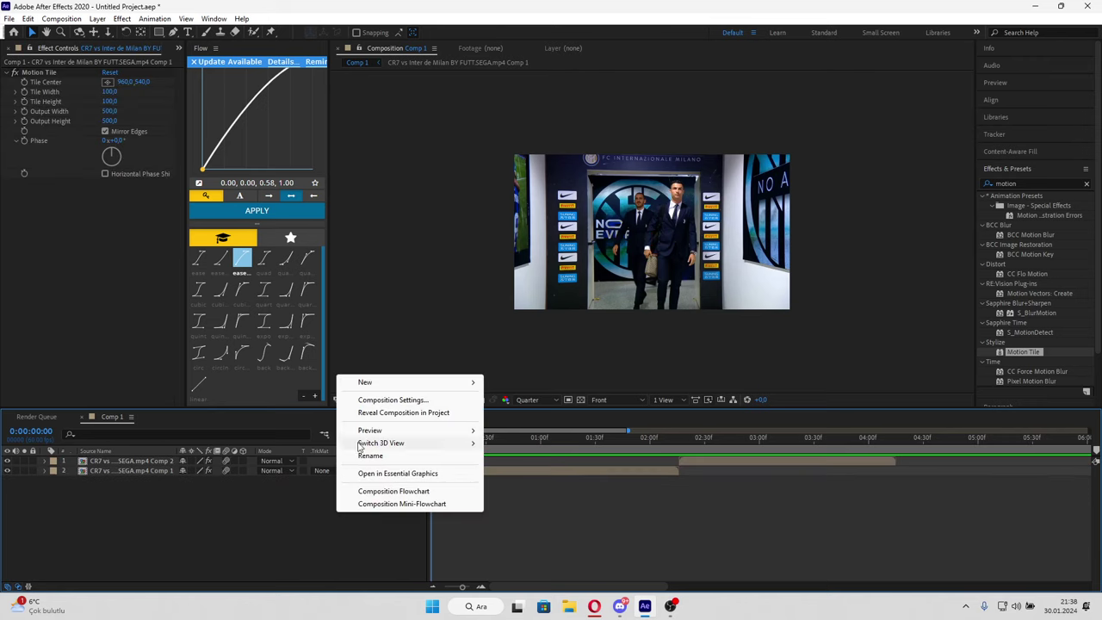
mouse_move(389, 383)
click(534, 451)
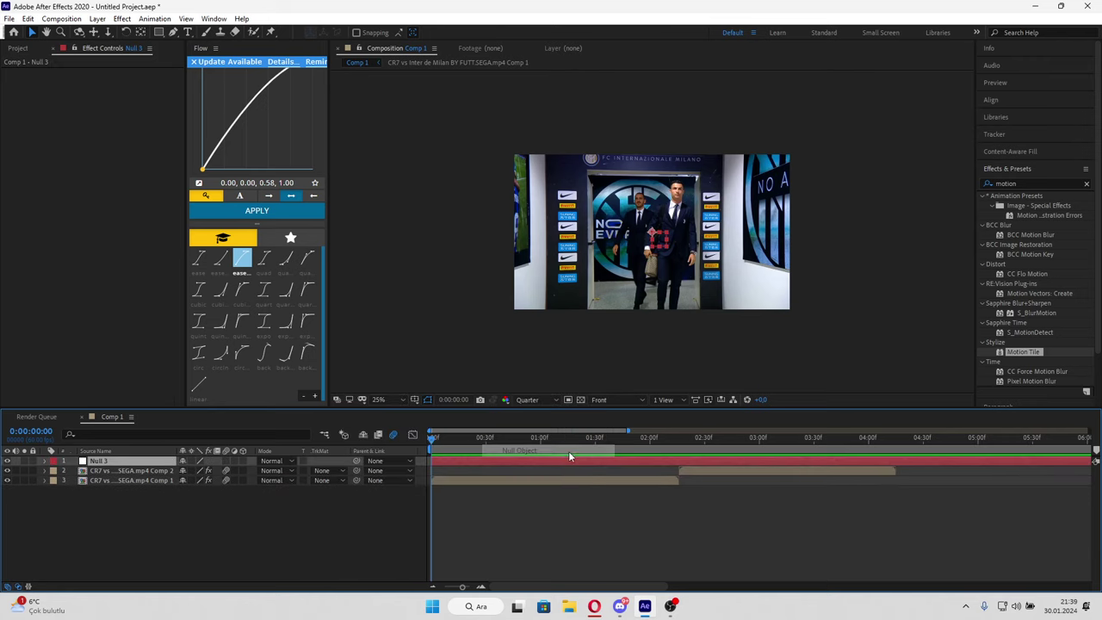
drag(857, 440, 897, 442)
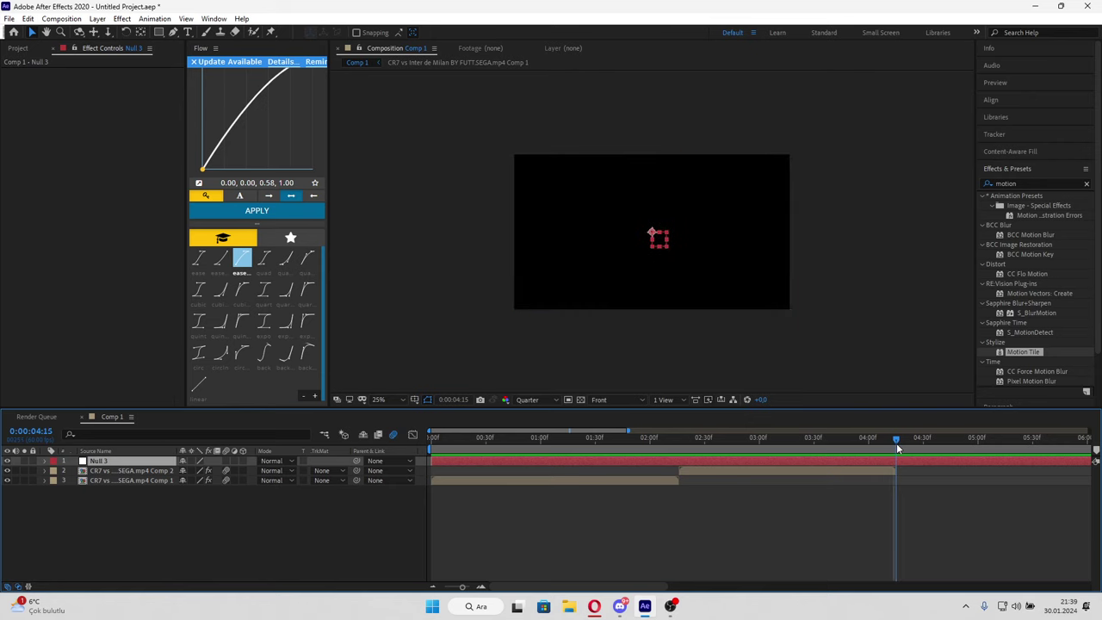
key(alt+])
drag(894, 441, 383, 456)
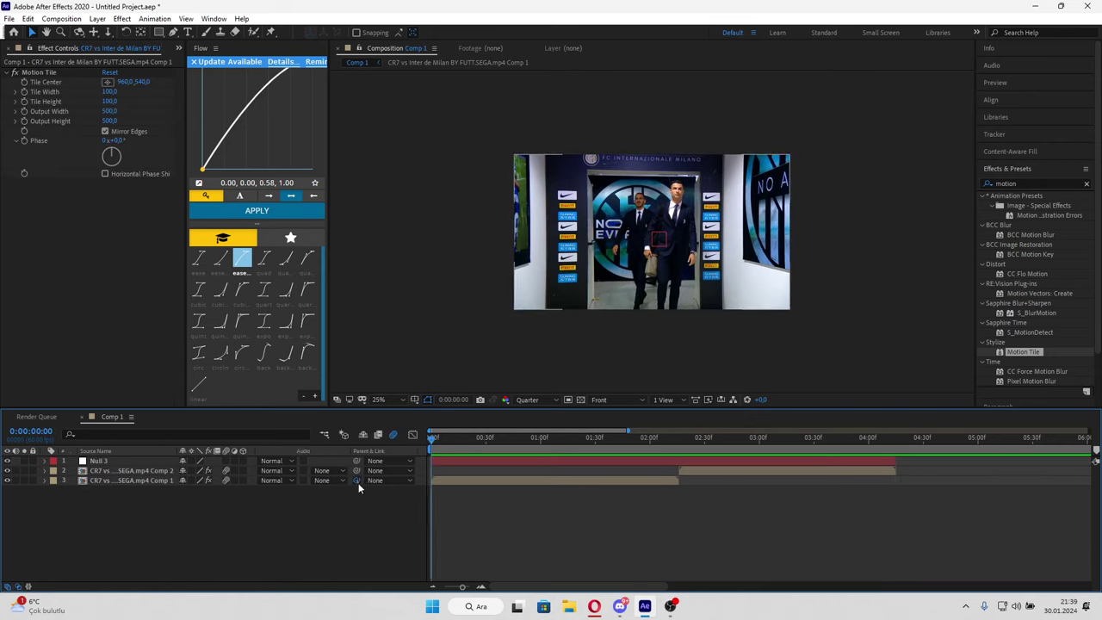
Step: Parent both football clip layers to Null 3, then select Null 3 at 1:23
drag(294, 487, 164, 463)
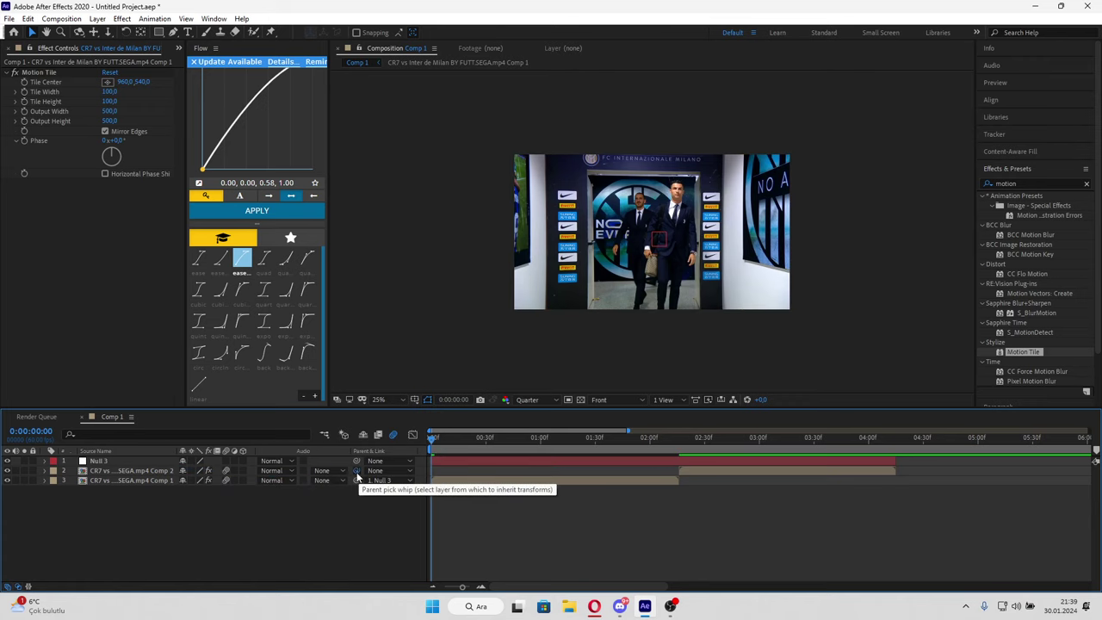
drag(357, 471, 161, 463)
click(463, 464)
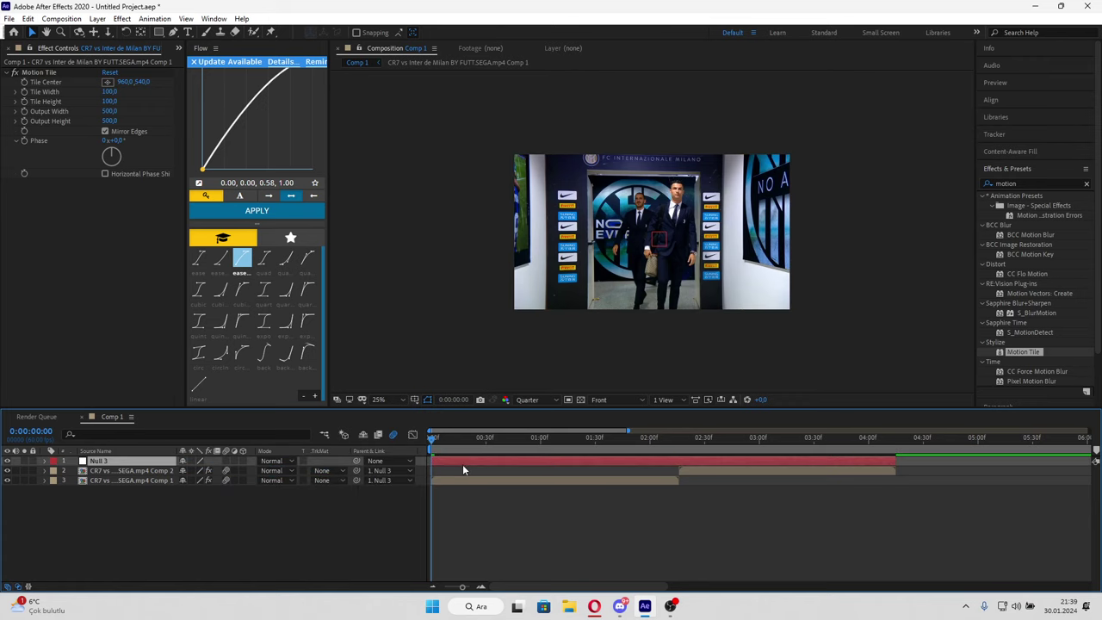
click(583, 438)
key(period)
Step: Keyframe Null 3's Position at 1:23 (960) and set X to 1460 at 2:15
key(s)
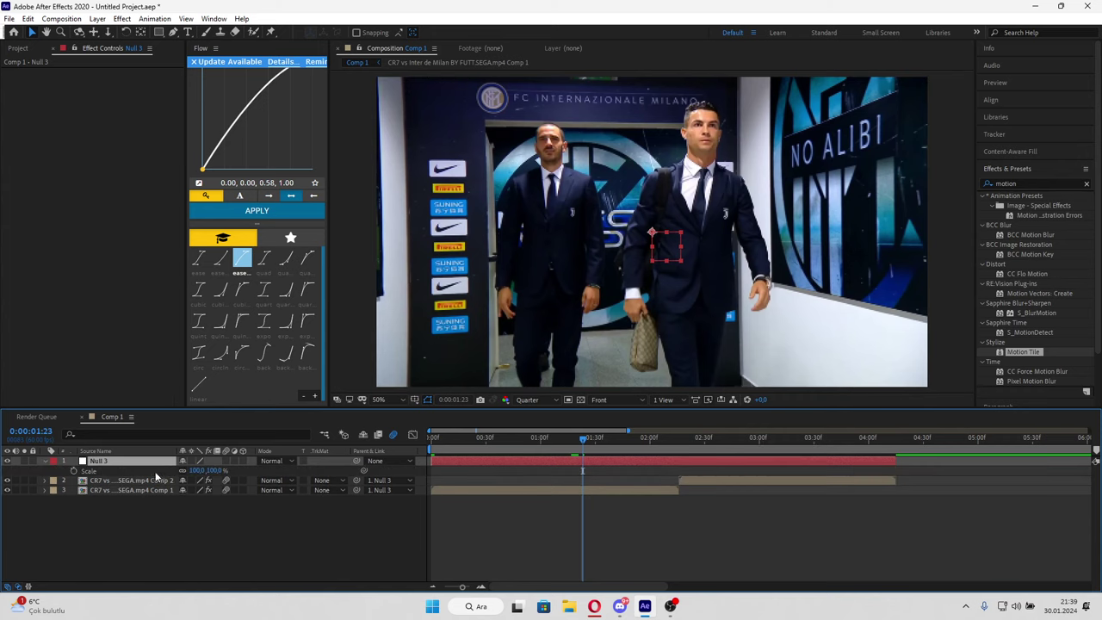
key(alt+shift+p)
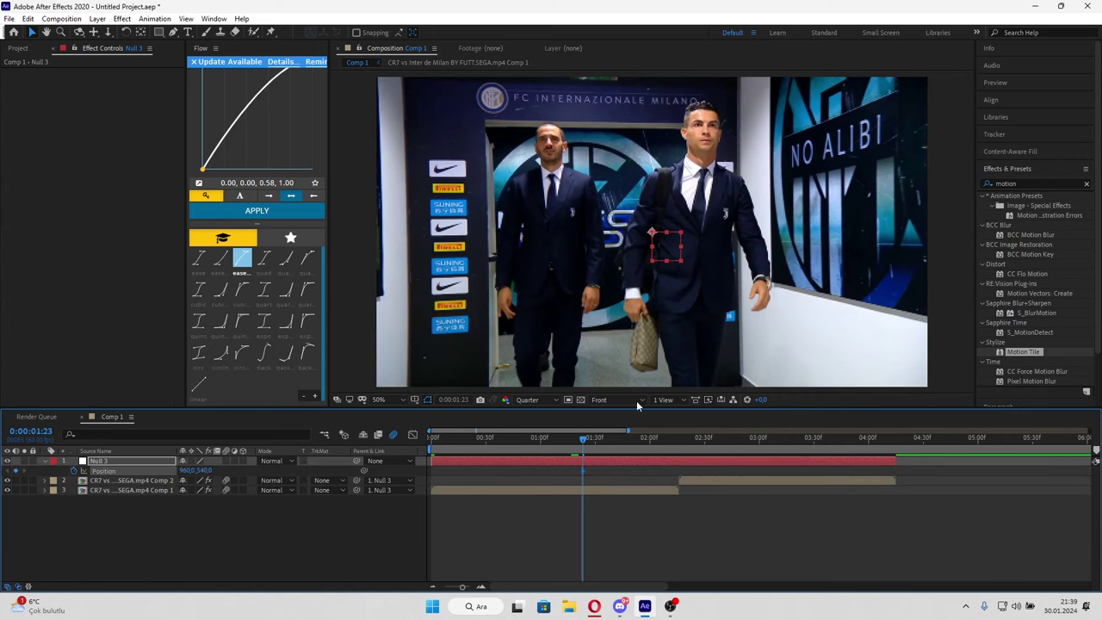
key(comma)
key(period)
key(comma)
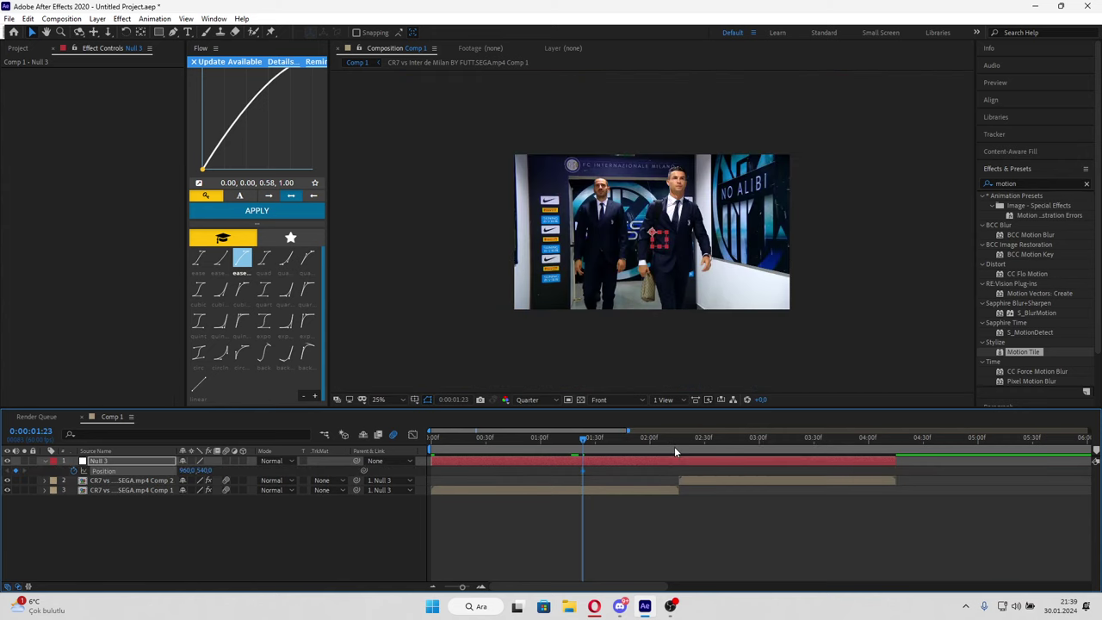
click(678, 442)
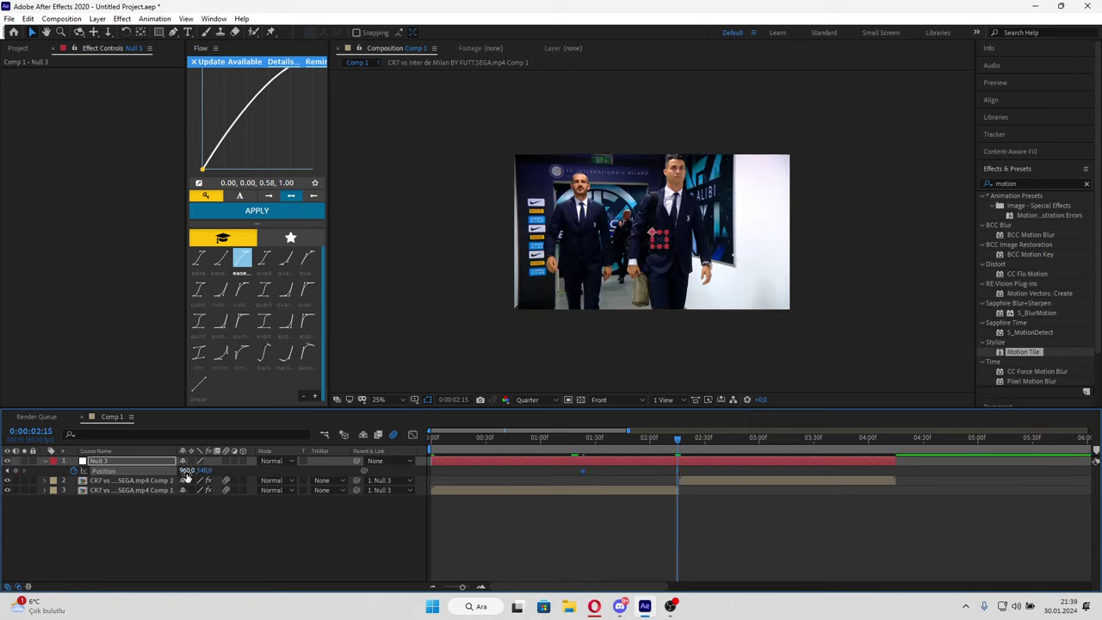
click(186, 471)
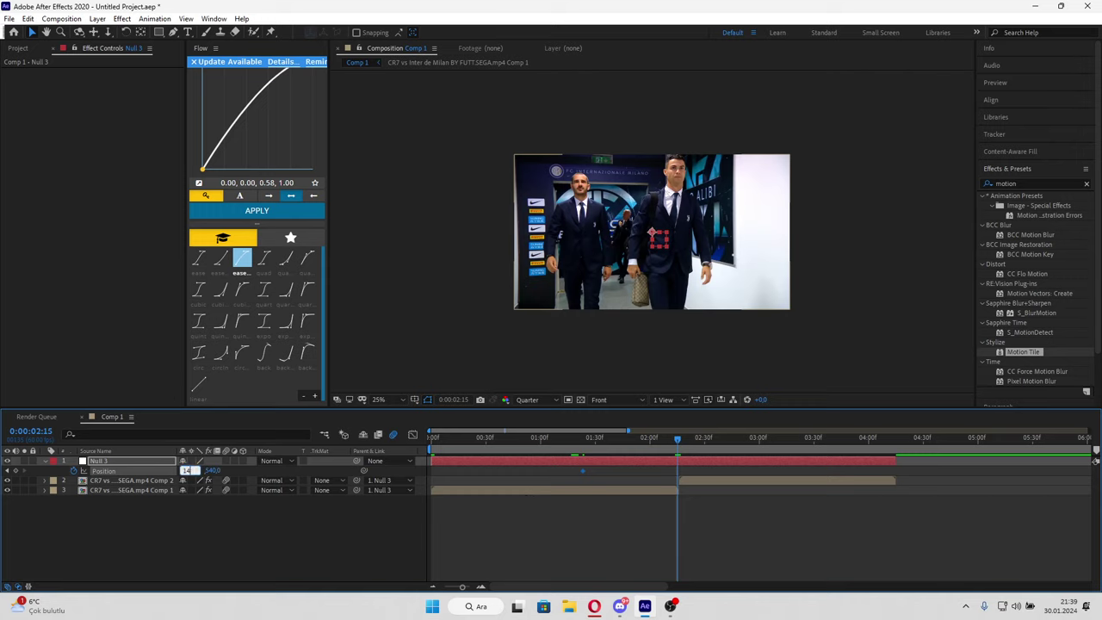
key(Return)
Step: Add X Position keyframes of 460 at 2:17 and 960 at 3:03
drag(678, 437, 568, 437)
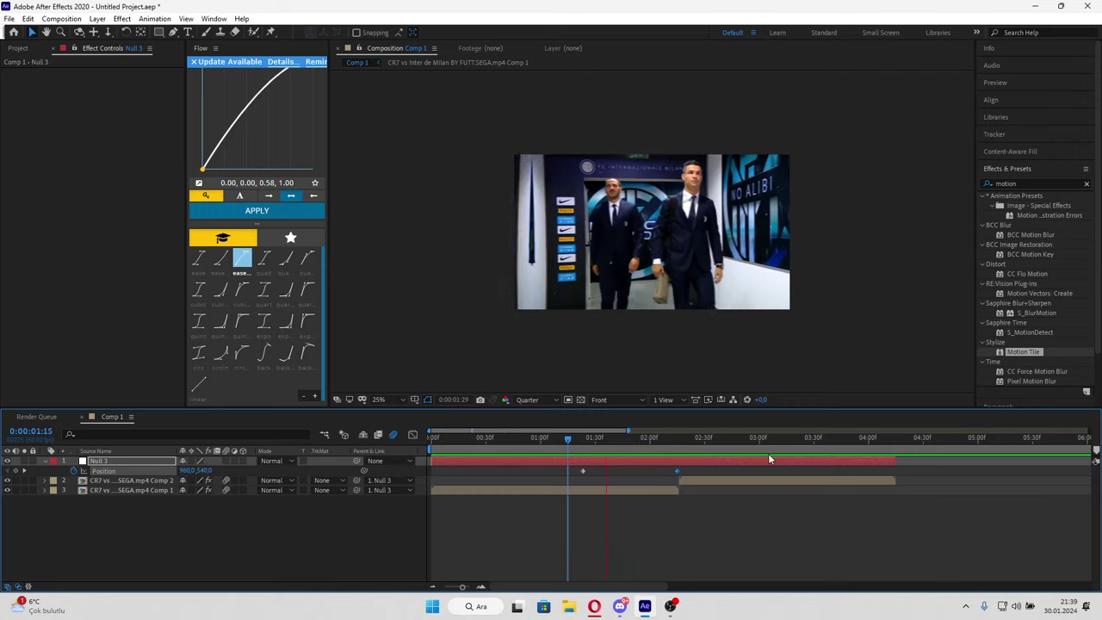
click(677, 445)
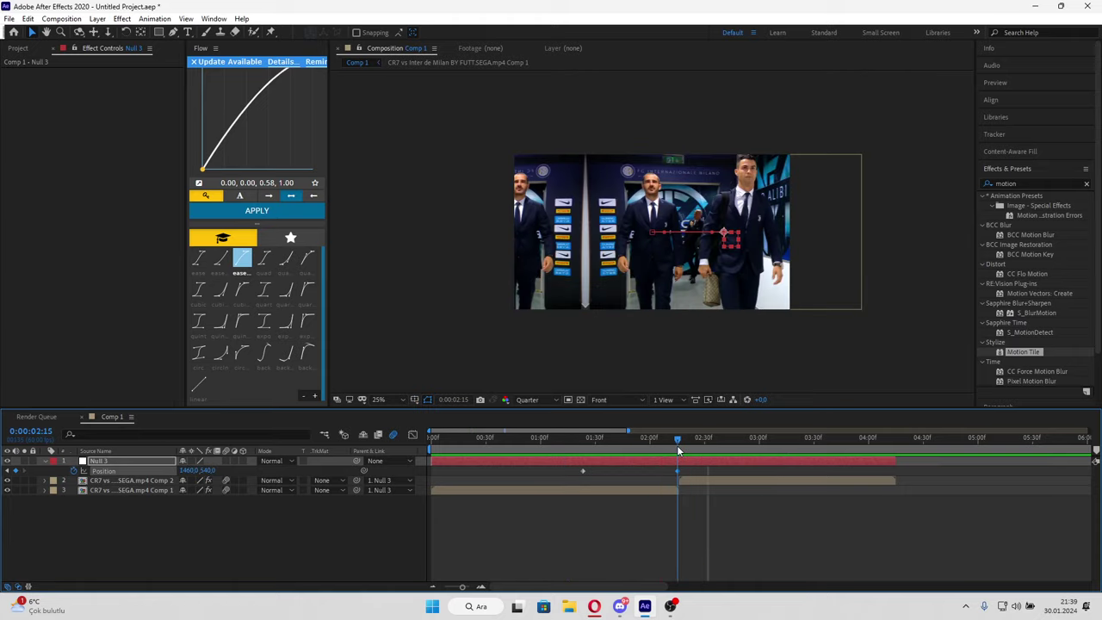
drag(676, 445, 680, 446)
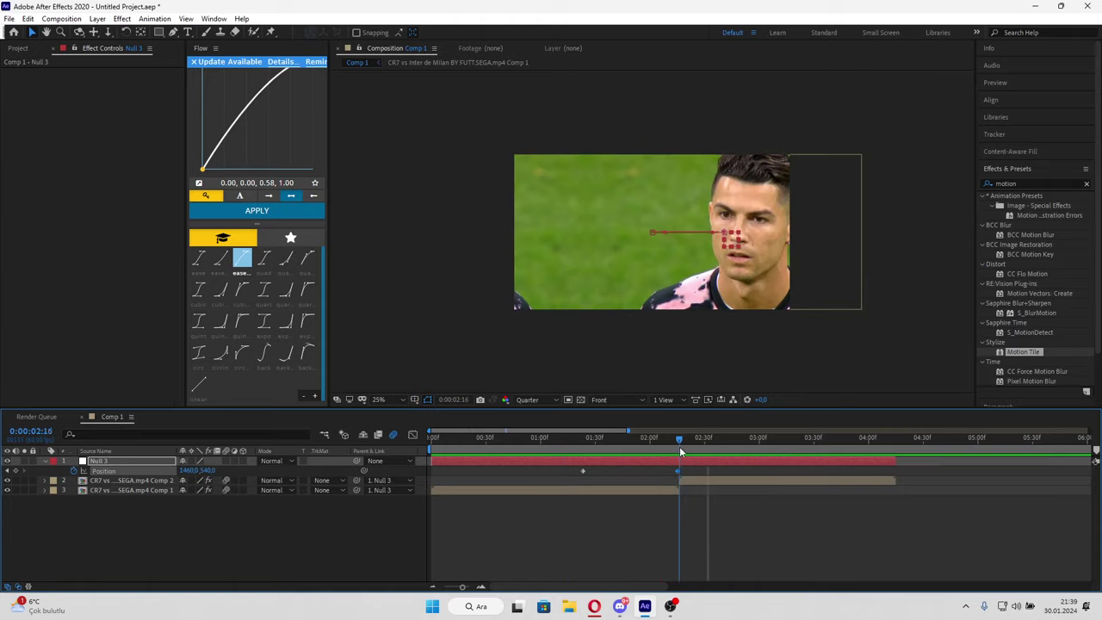
key(Page_Down)
key(Return)
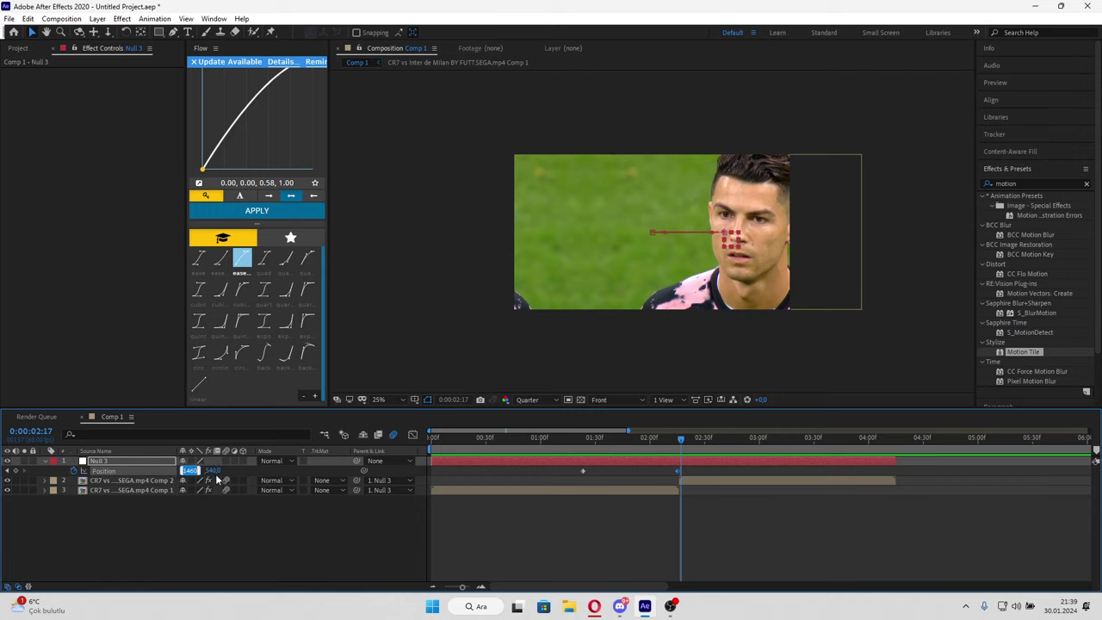
text(460)
key(Return)
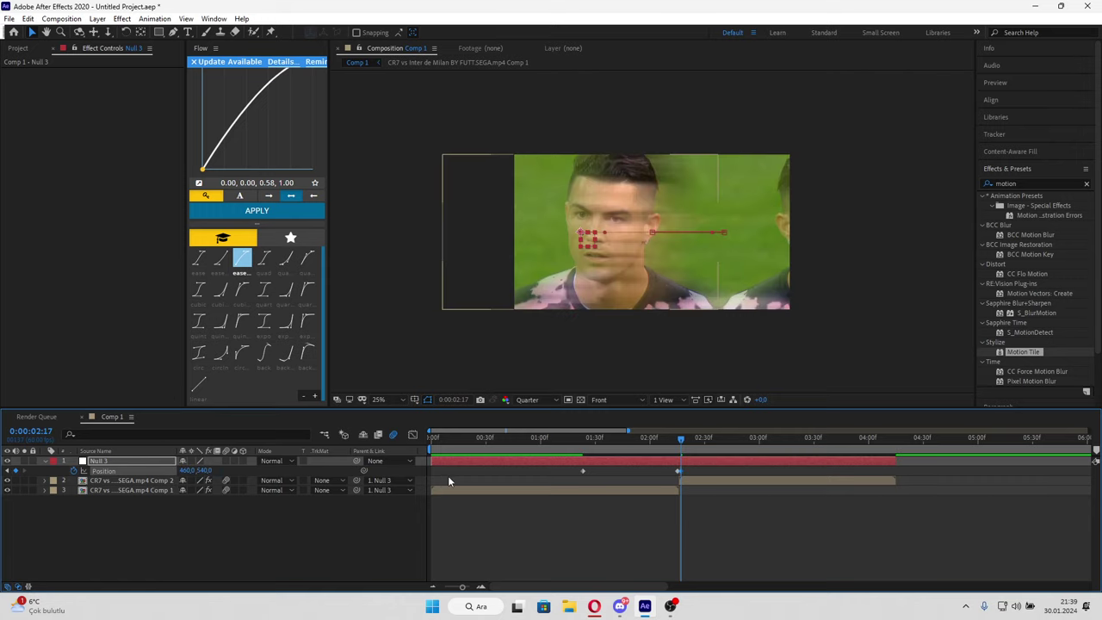
key(space)
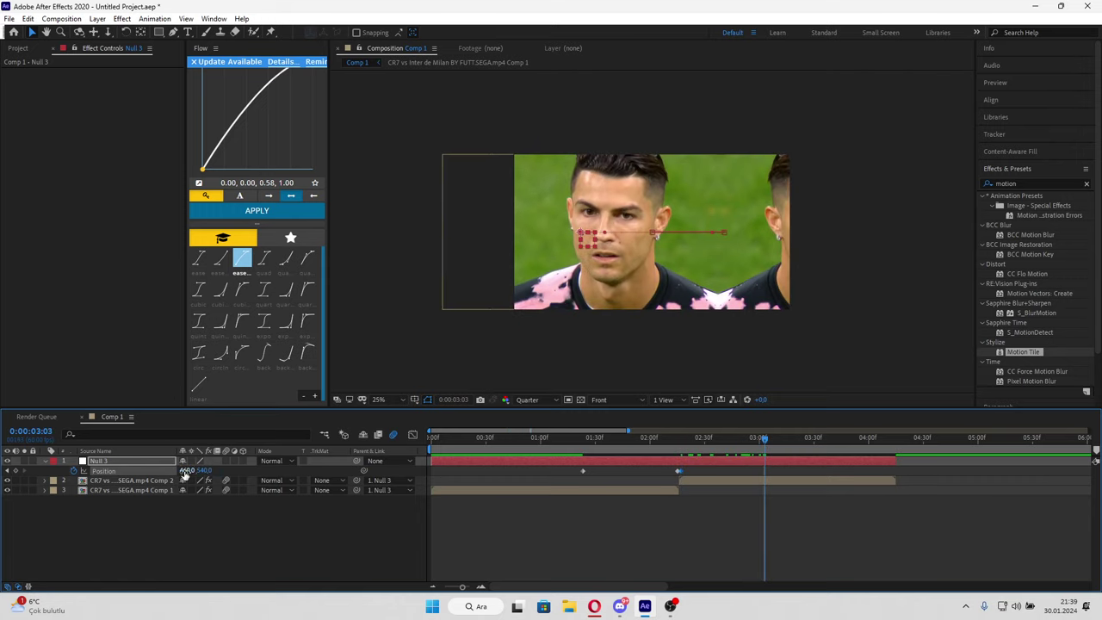
drag(188, 471, 195, 475)
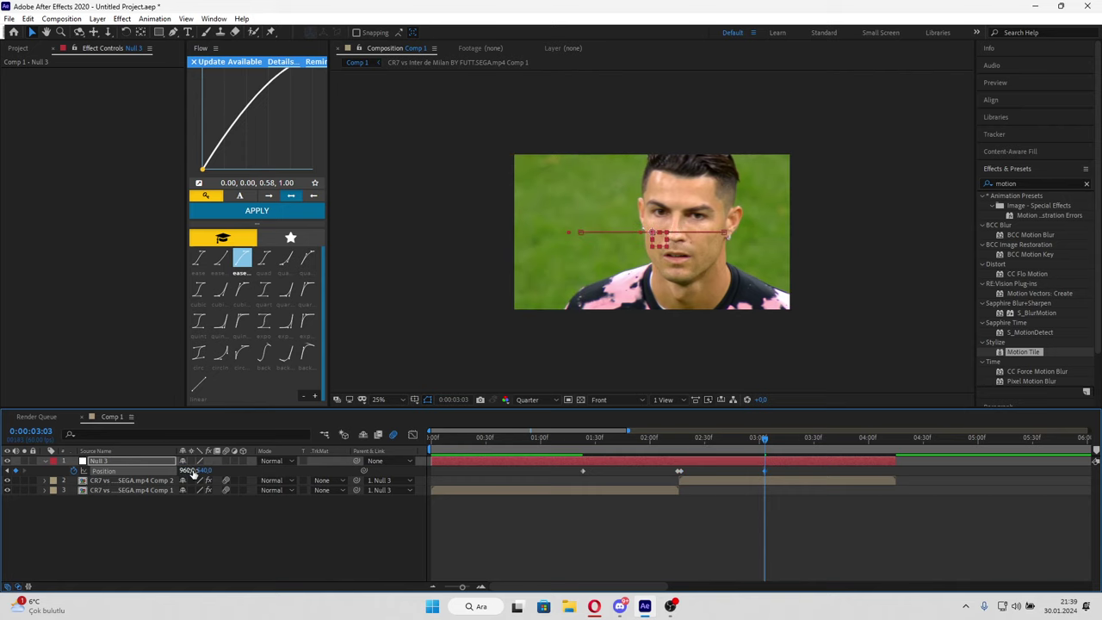
Step: Preview the slide, then select all three Position keyframes and show them in the Graph Editor
drag(595, 438, 569, 437)
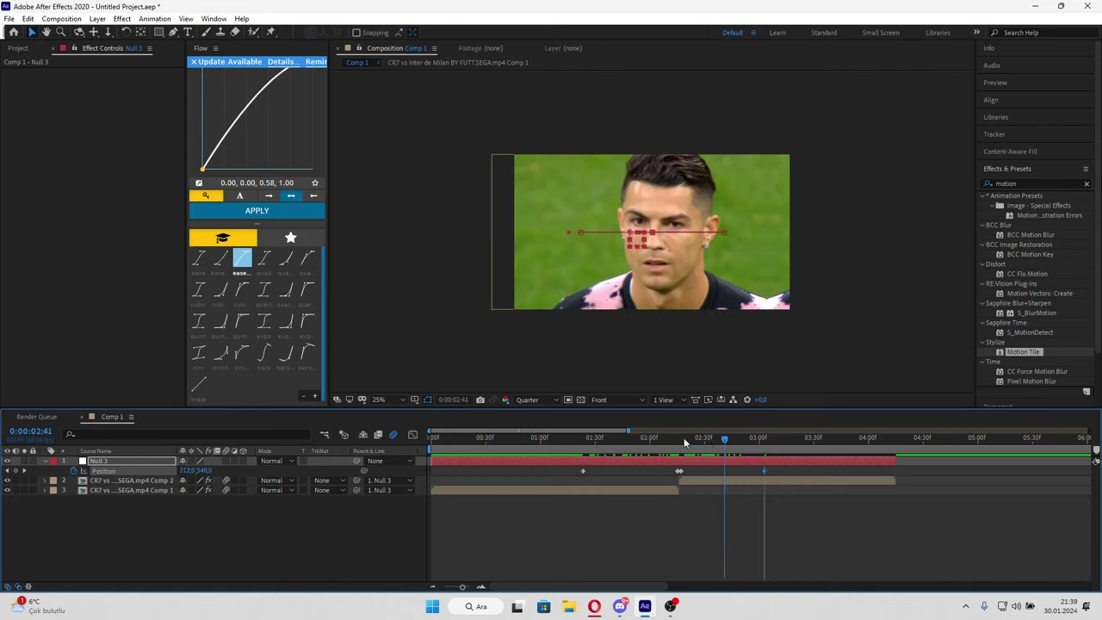
key(space)
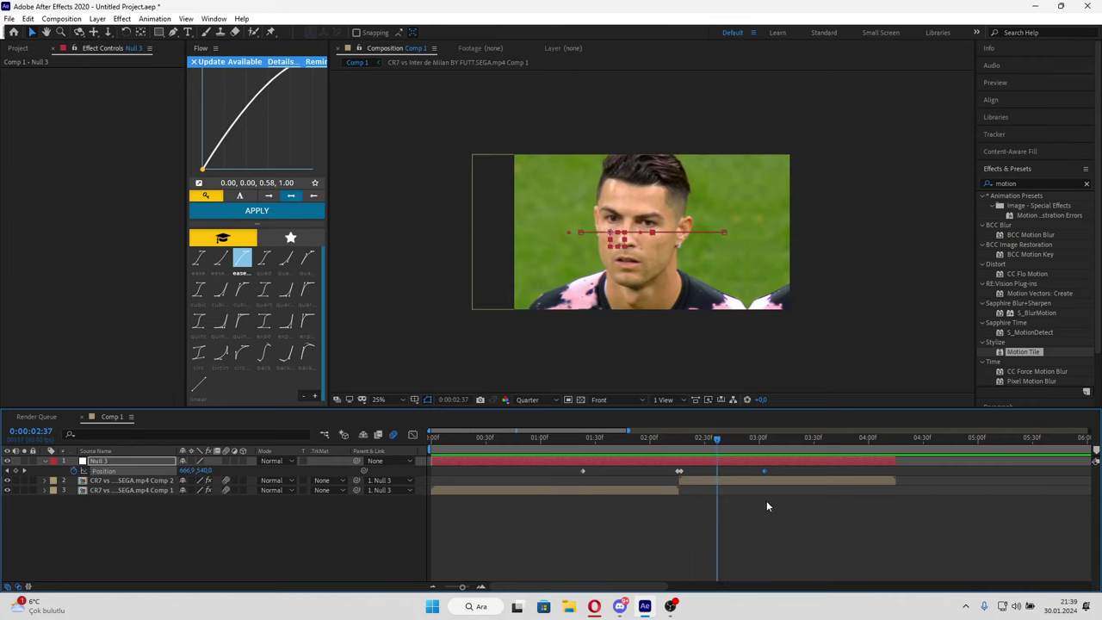
click(664, 437)
key(space)
click(561, 474)
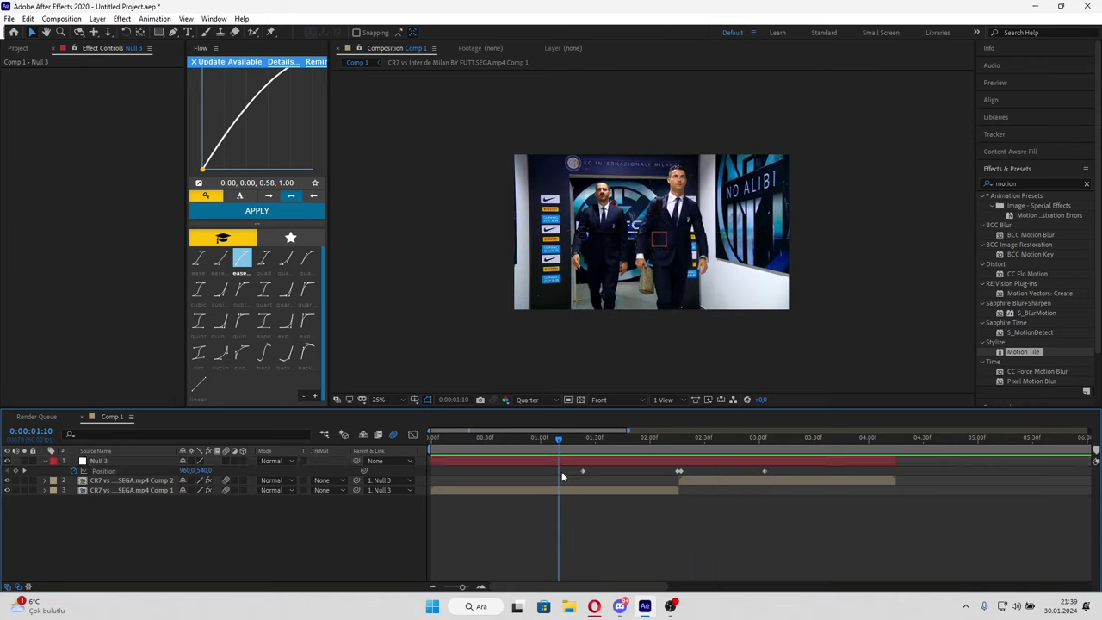
drag(560, 472, 807, 474)
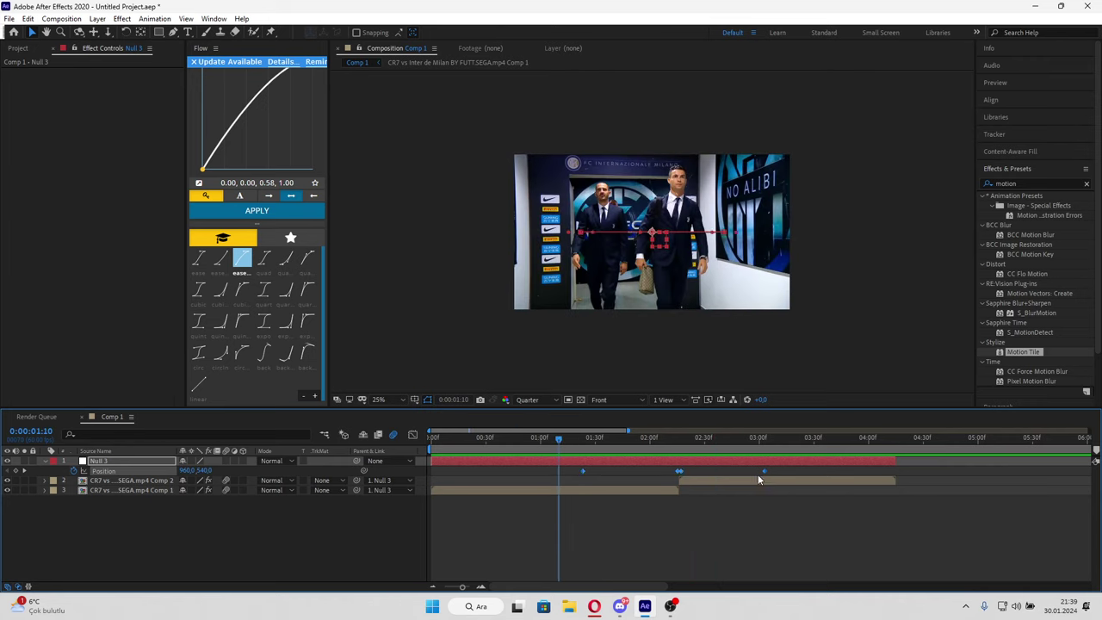
click(412, 434)
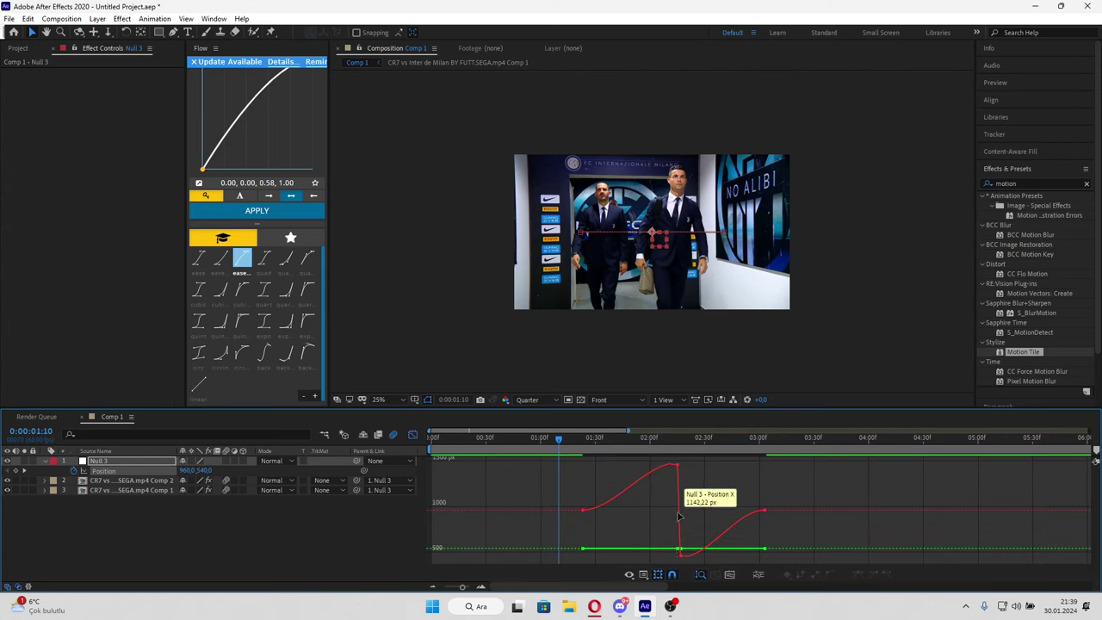
Step: Separate Position into X and Y dimensions and display the X Position curve
right_click(129, 461)
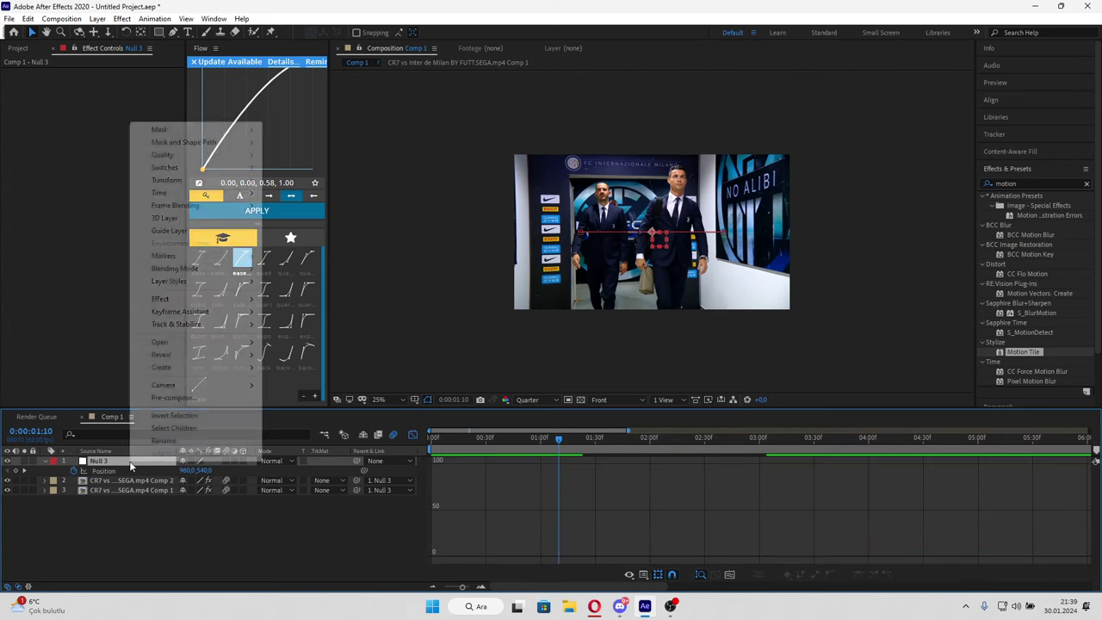
right_click(123, 471)
click(187, 353)
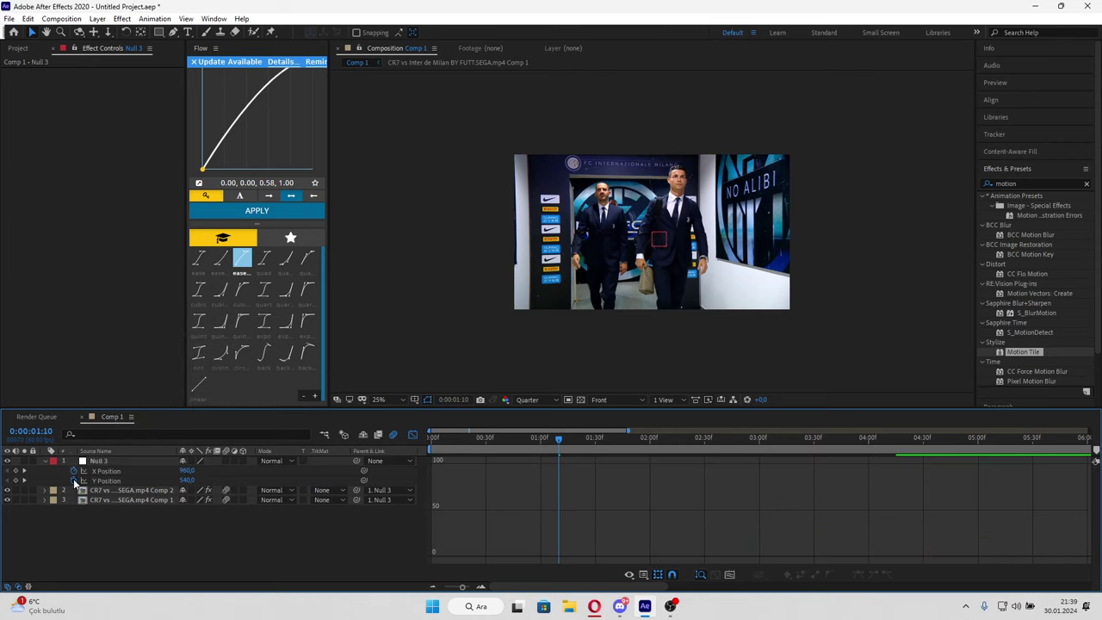
click(105, 481)
click(411, 435)
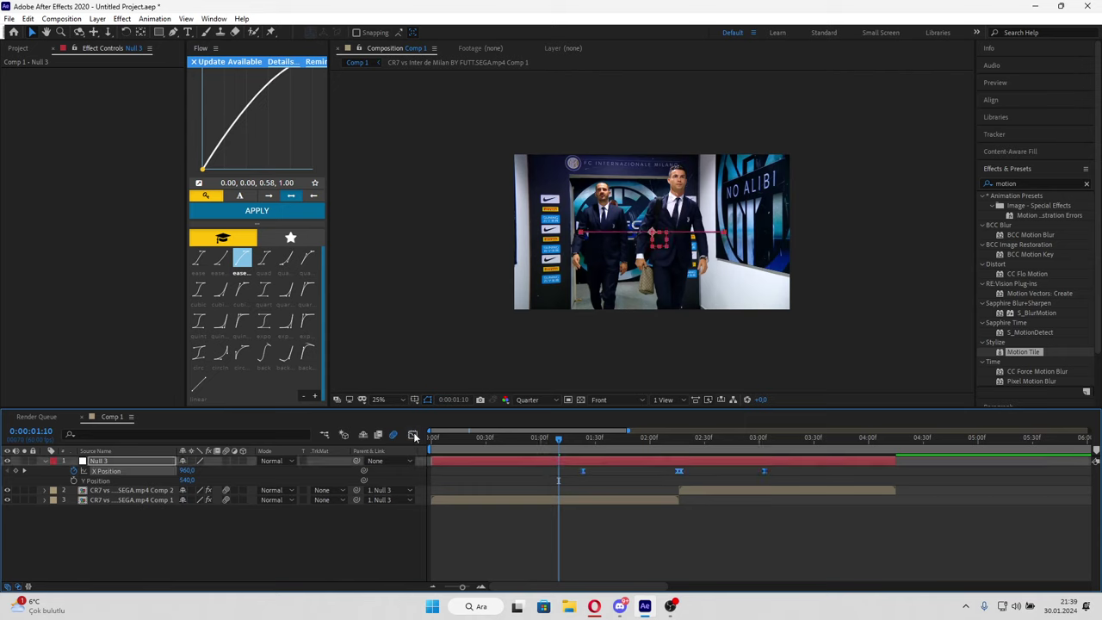
click(413, 435)
Step: Drag the Bezier handles of the first curve segment so the slide accelerates into the cut
click(601, 502)
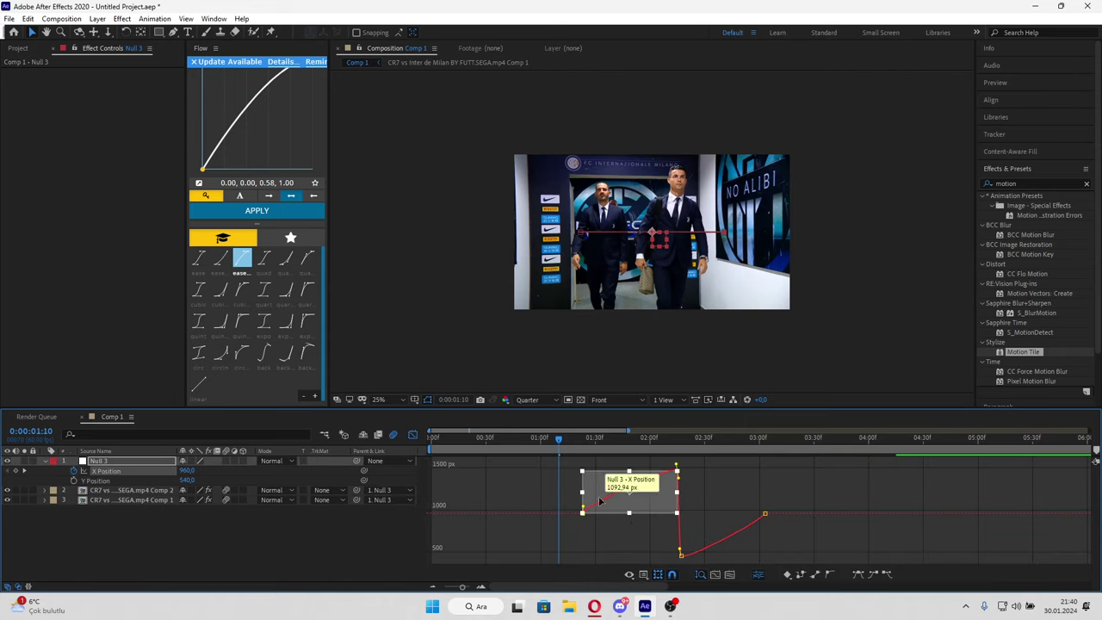
click(612, 531)
click(600, 498)
drag(582, 514, 675, 514)
drag(677, 466, 674, 484)
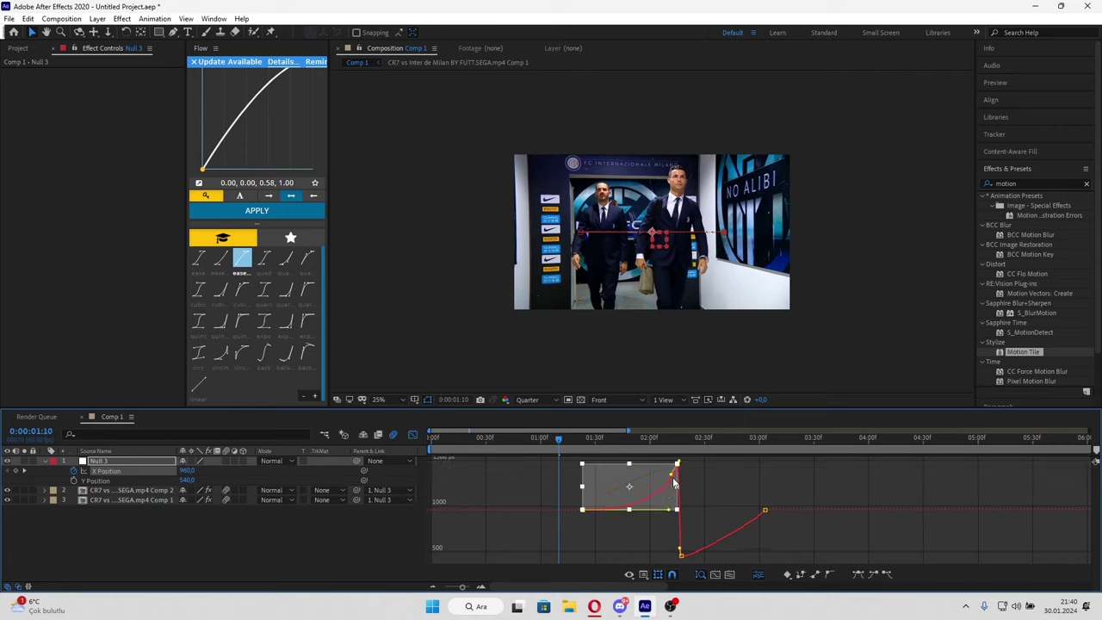
Step: Ease the segment after the cut from 460 back to 960, then preview
click(686, 544)
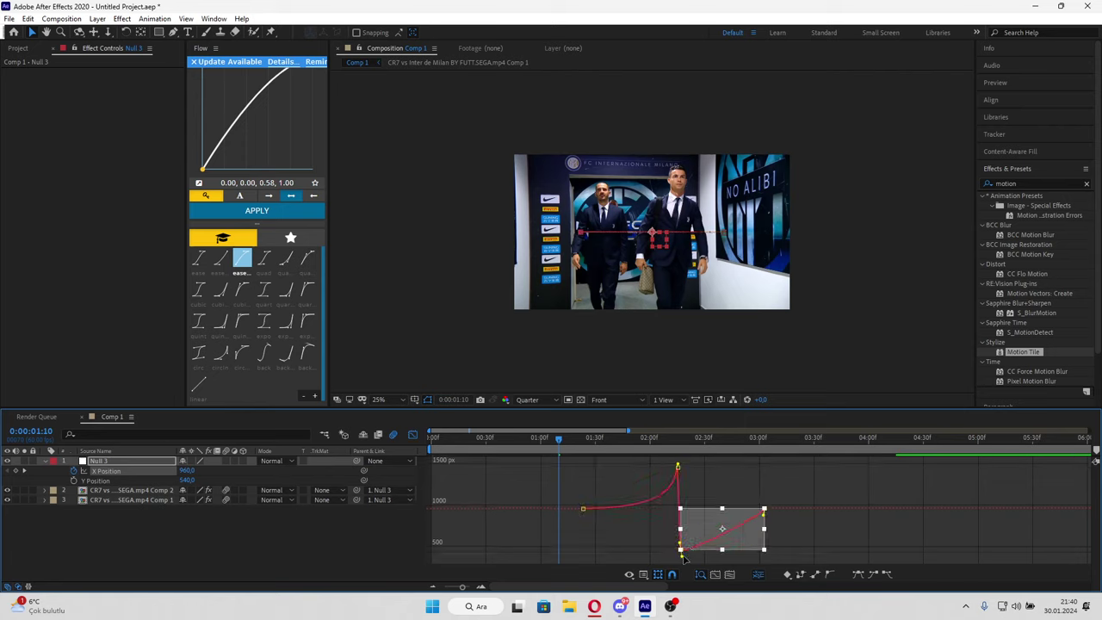
drag(683, 557, 676, 509)
drag(765, 515, 717, 512)
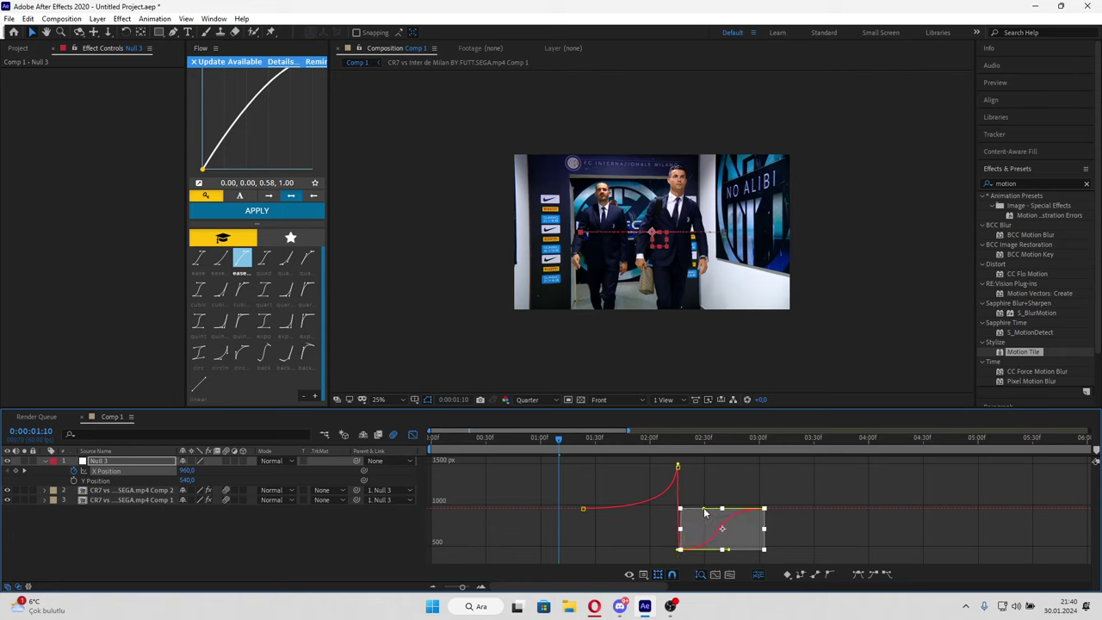
click(704, 513)
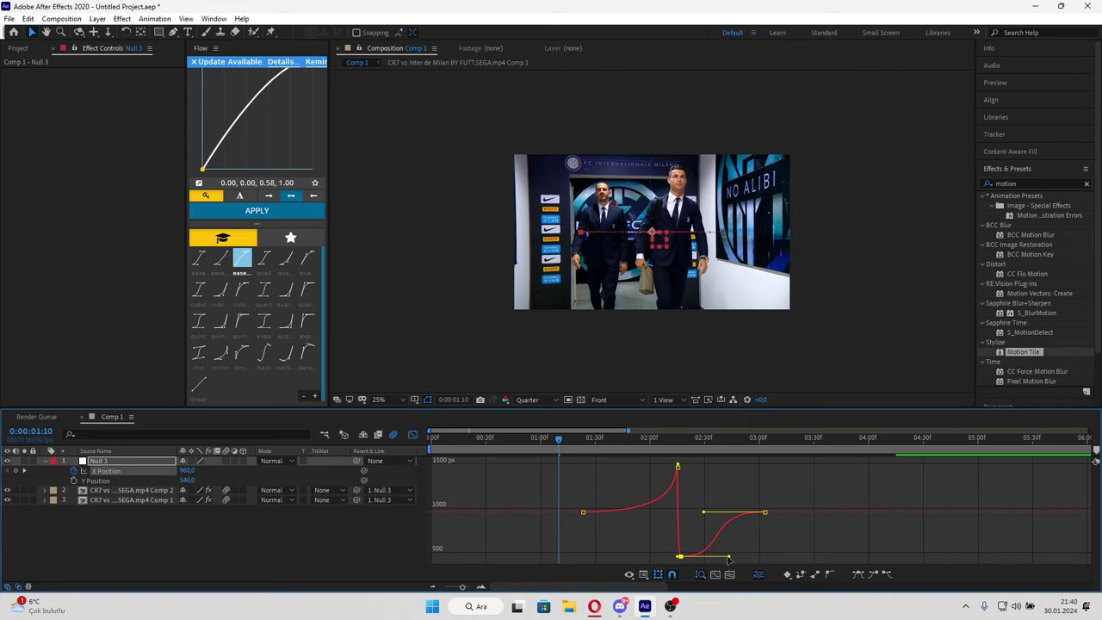
drag(728, 559, 682, 517)
key(space)
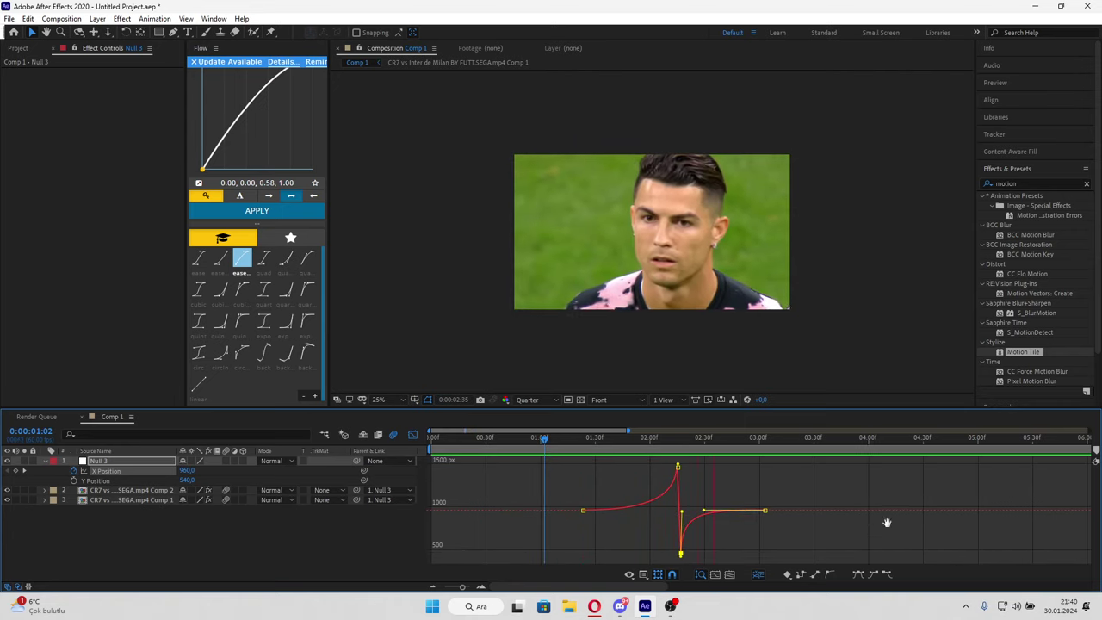
Step: Commit a new X Position value at 02:15 and set X Position 0 at 02:17
click(676, 448)
click(716, 439)
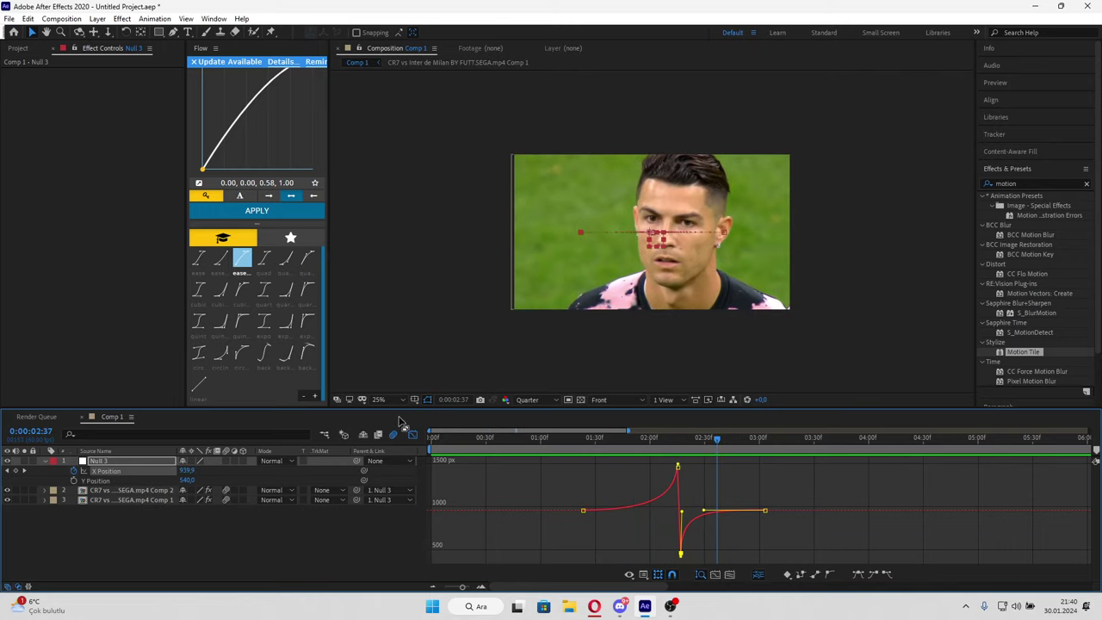
key(shift+F3)
click(676, 448)
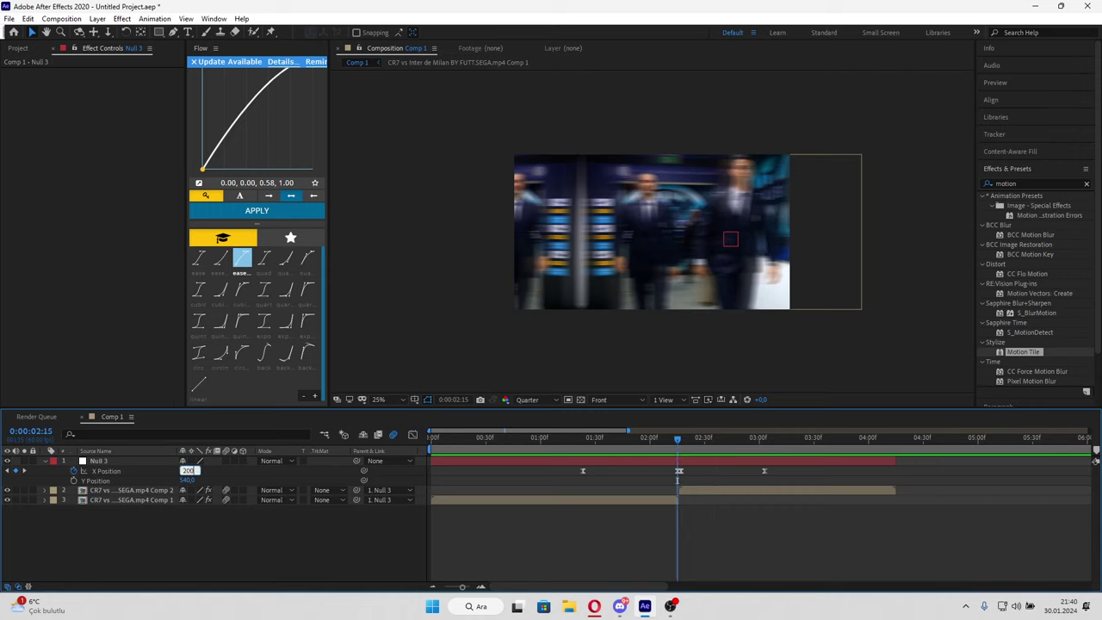
key(Return)
click(681, 437)
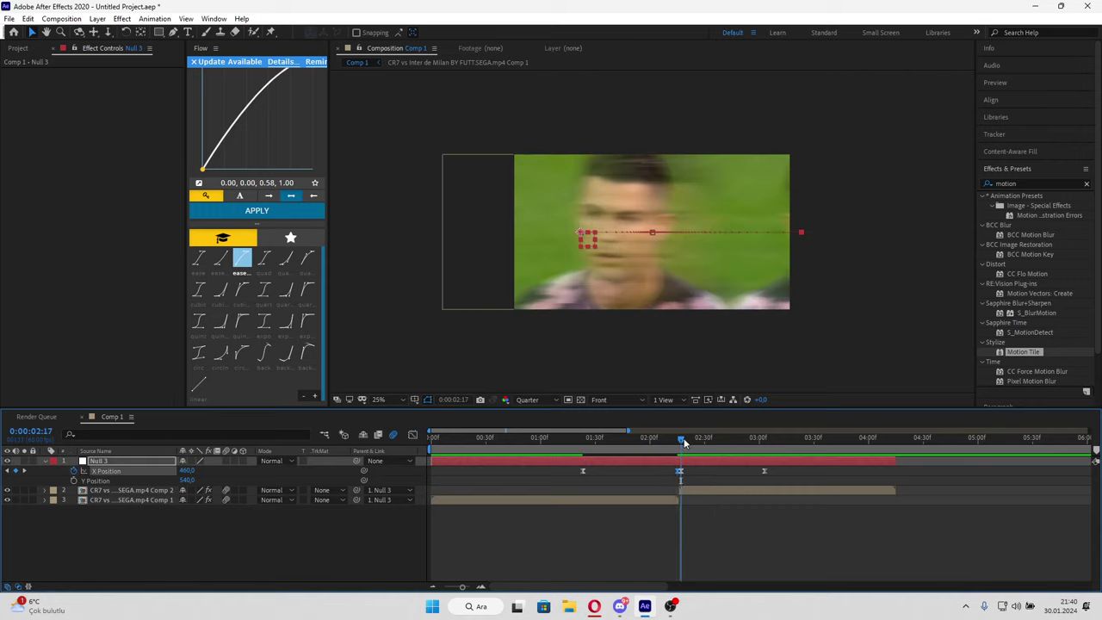
text(0)
key(Return)
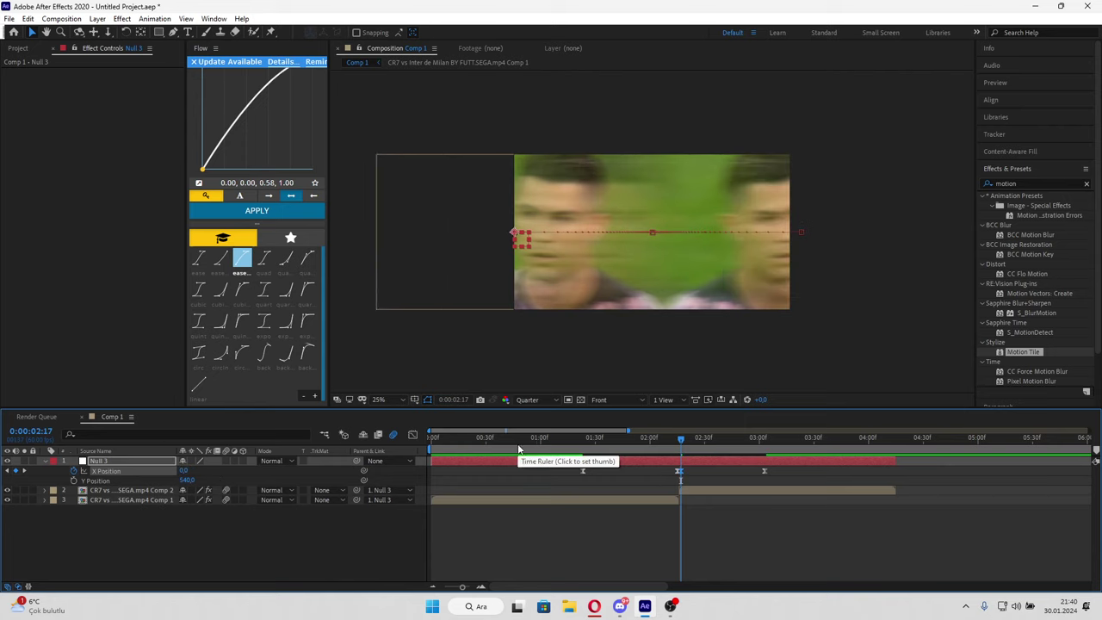
Step: Check the speed curve of the keyframes around the cut, then open the Comp 2 precomp
drag(802, 465, 554, 480)
click(412, 434)
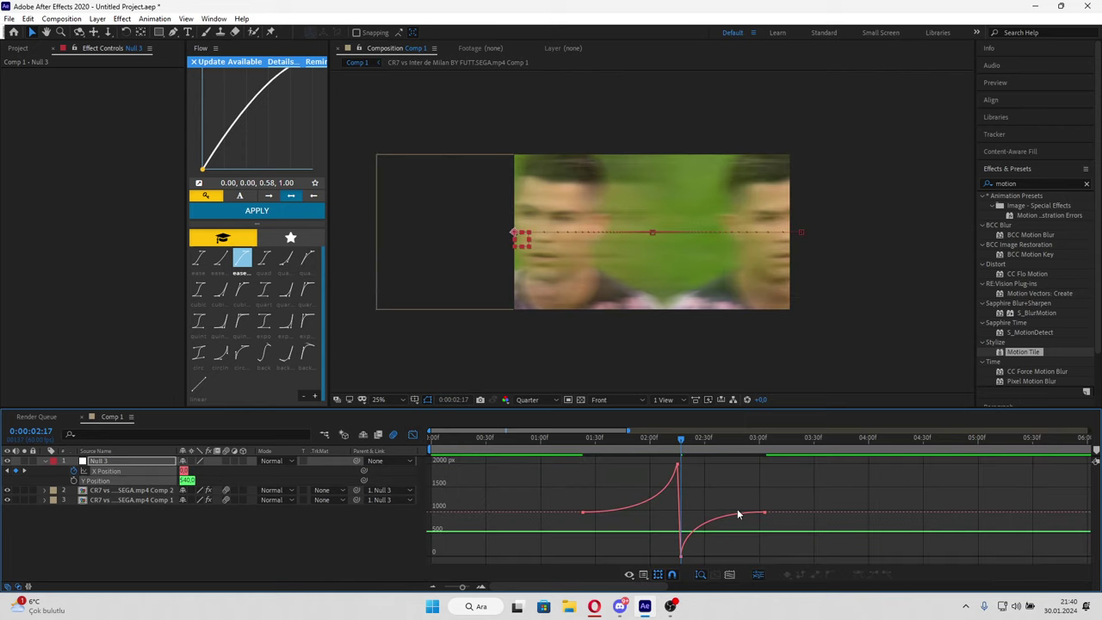
click(559, 438)
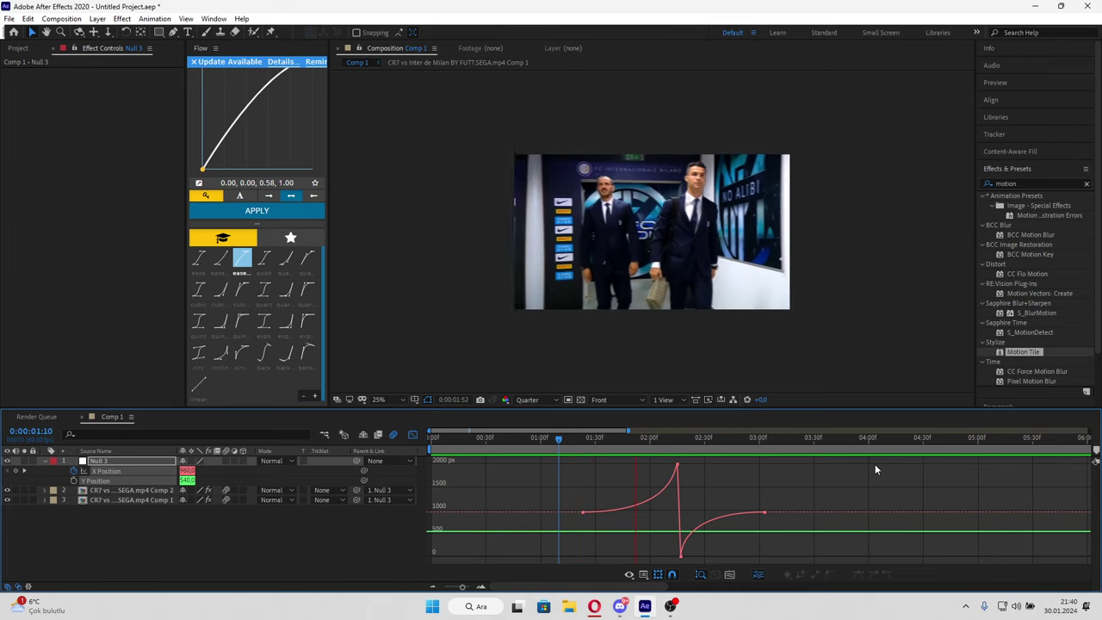
click(579, 438)
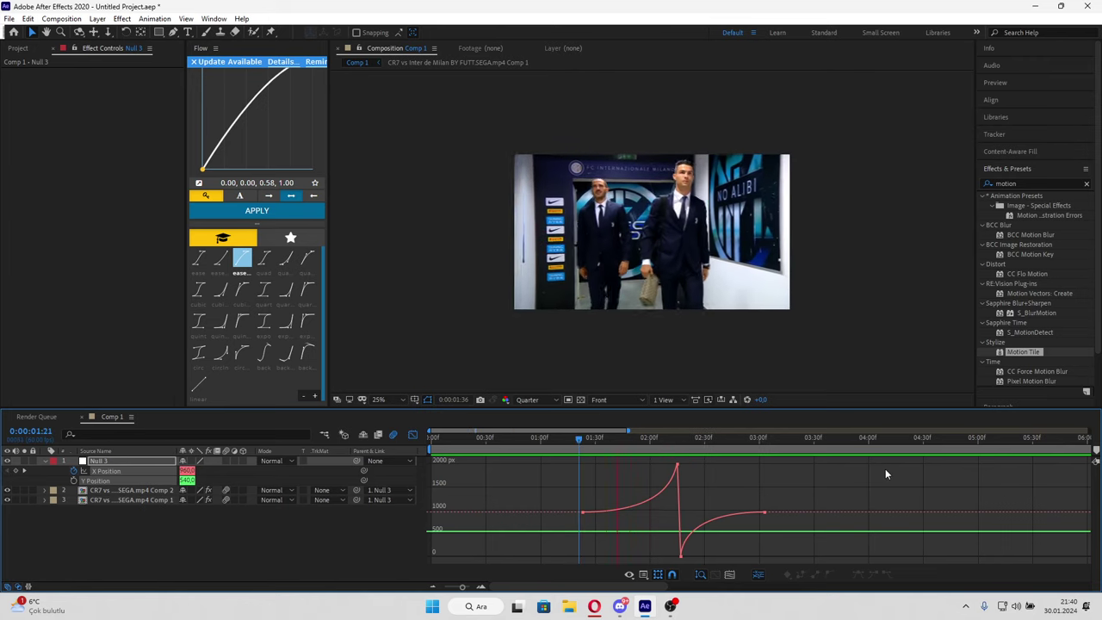
click(707, 438)
click(412, 436)
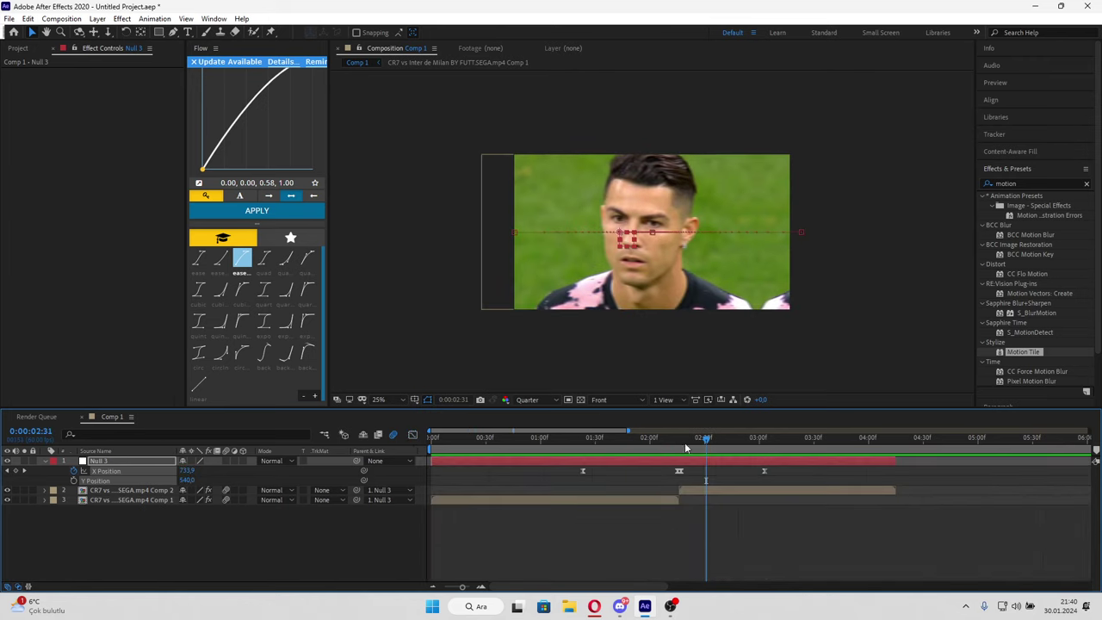
double_click(696, 487)
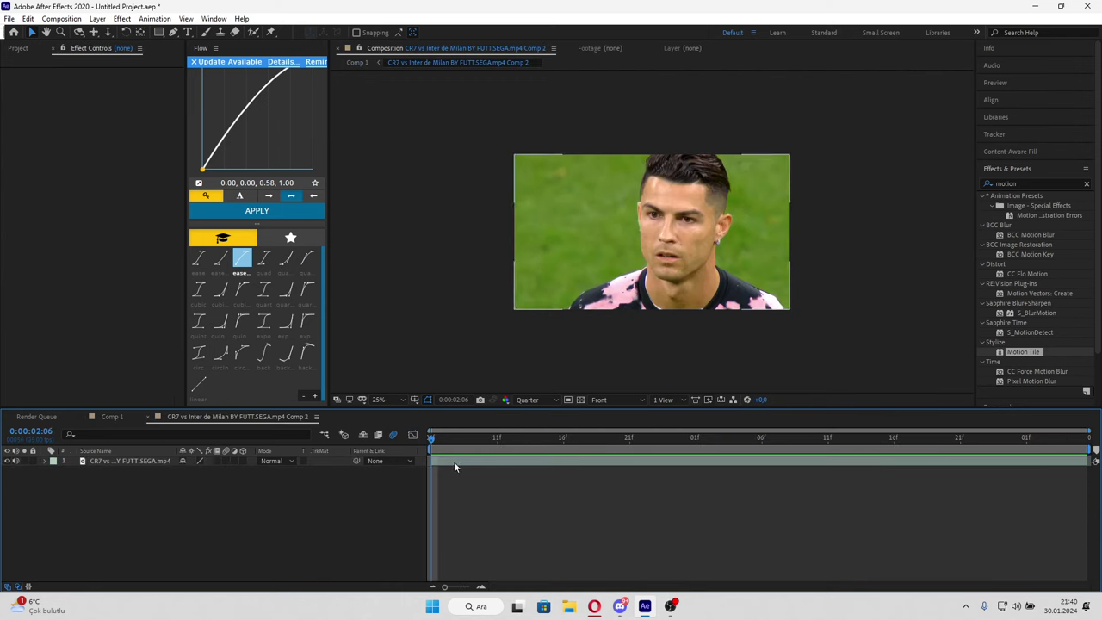
Step: Pre-compose the football clip layer into a new Comp 3
click(454, 462)
key(ctrl+shift+c)
click(579, 377)
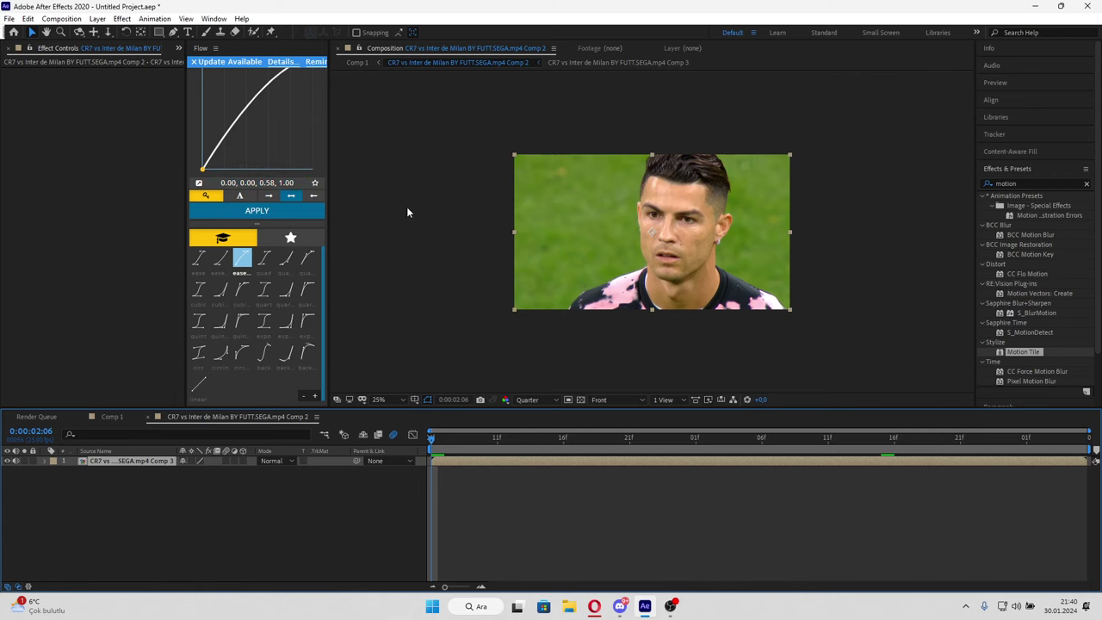
click(486, 467)
click(487, 466)
Step: Apply the cemal tarzı shake animation preset from Downloads to Comp 3
click(154, 18)
click(172, 43)
click(472, 56)
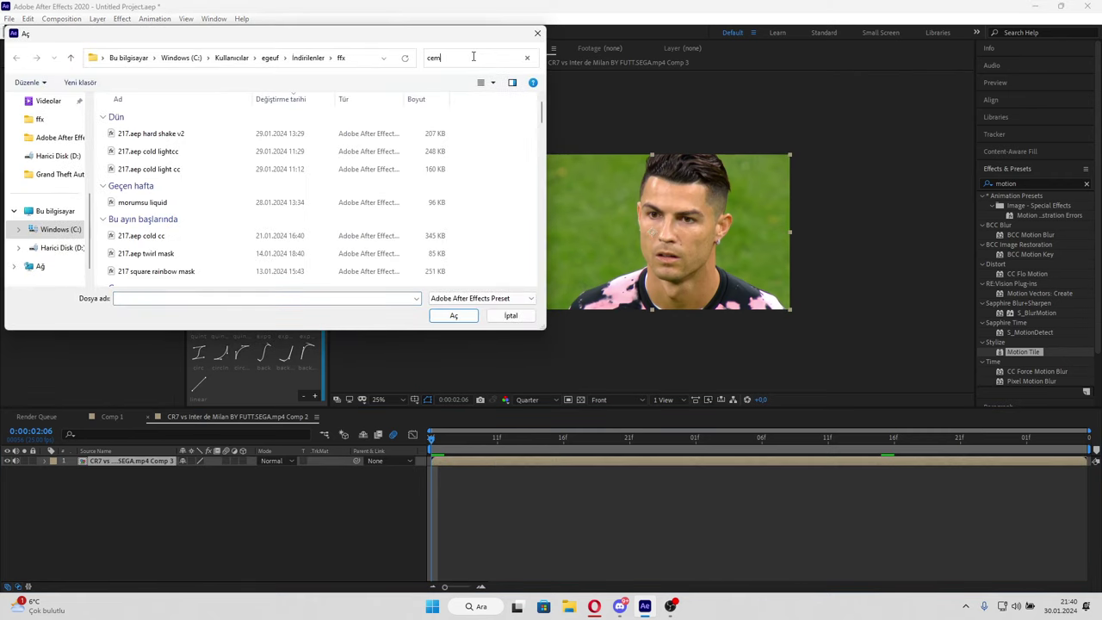
scroll(39, 142, up, 5)
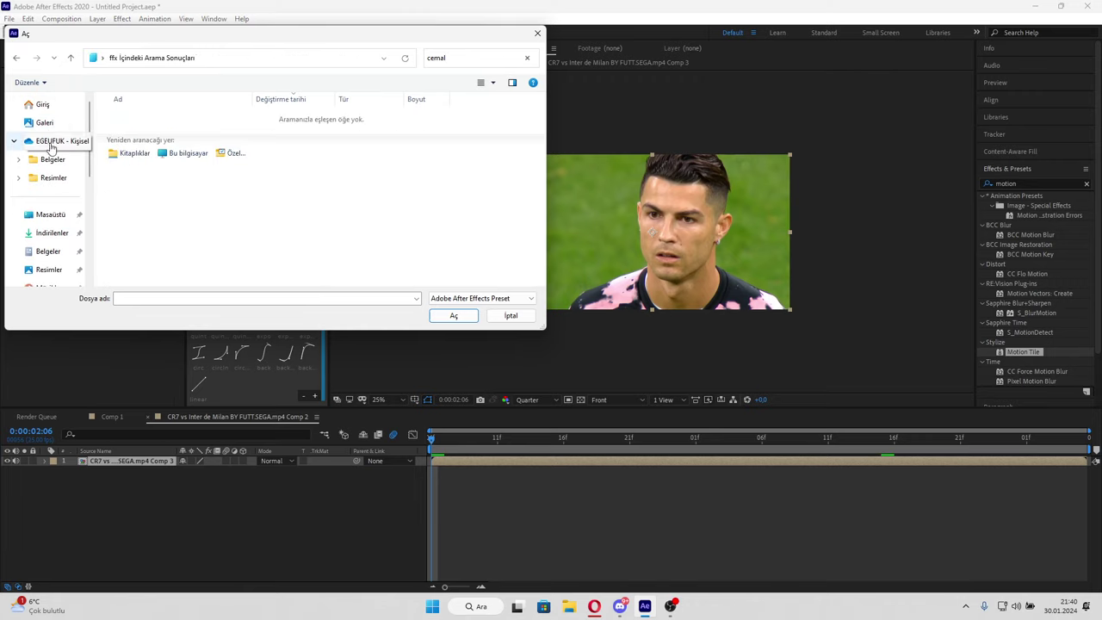
click(51, 233)
click(481, 57)
text(c)
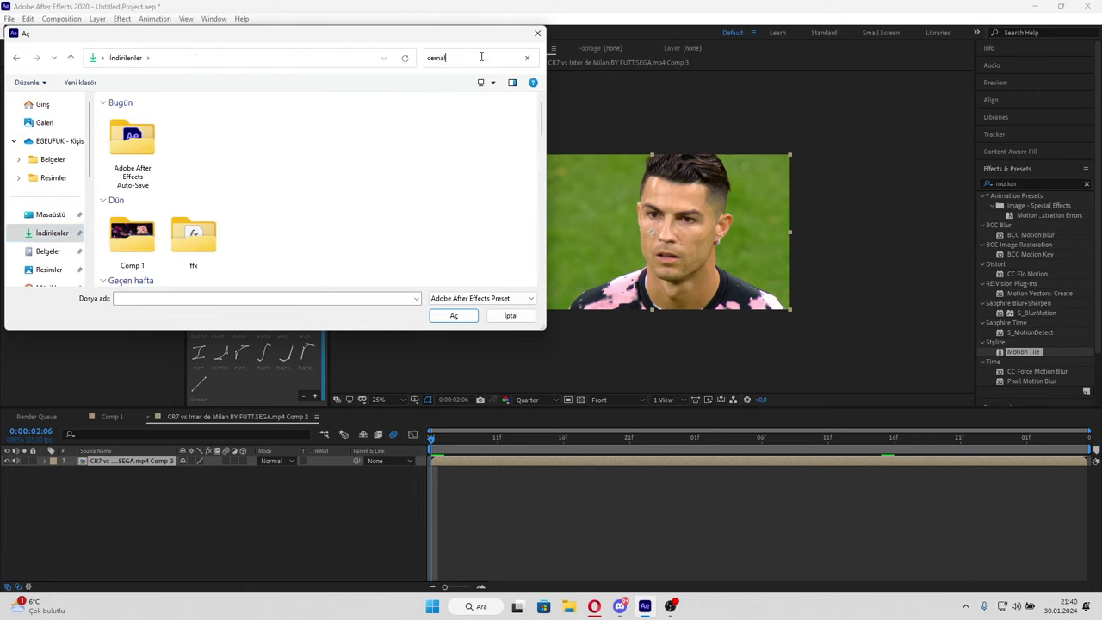
double_click(144, 148)
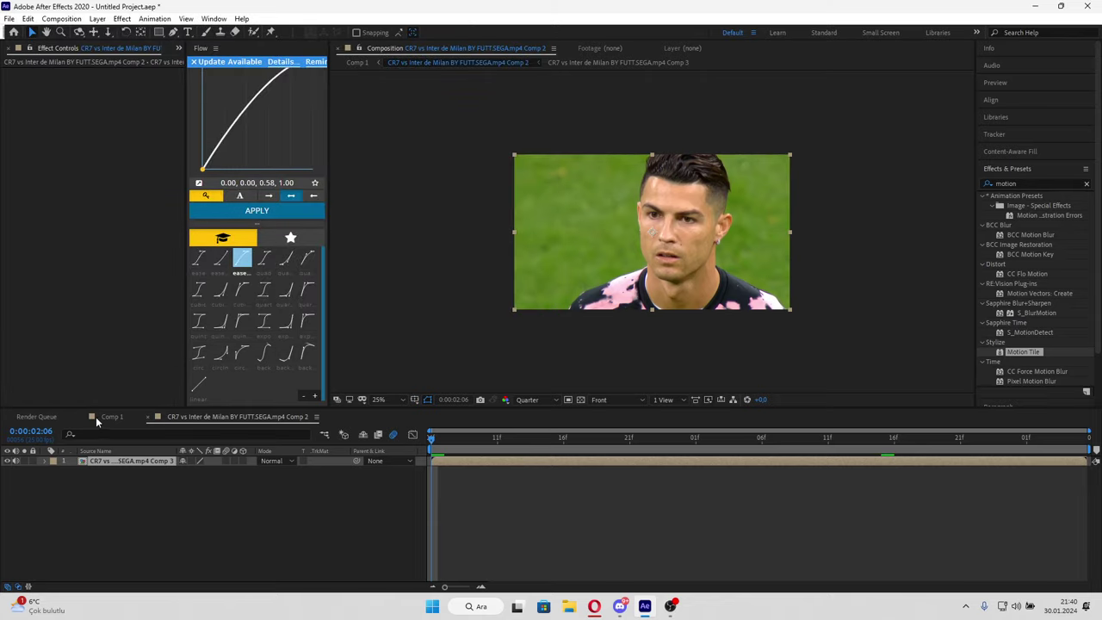
Step: Preview the finished transition in Comp 1, cancel the Save As dialog, and switch to Discord
click(112, 417)
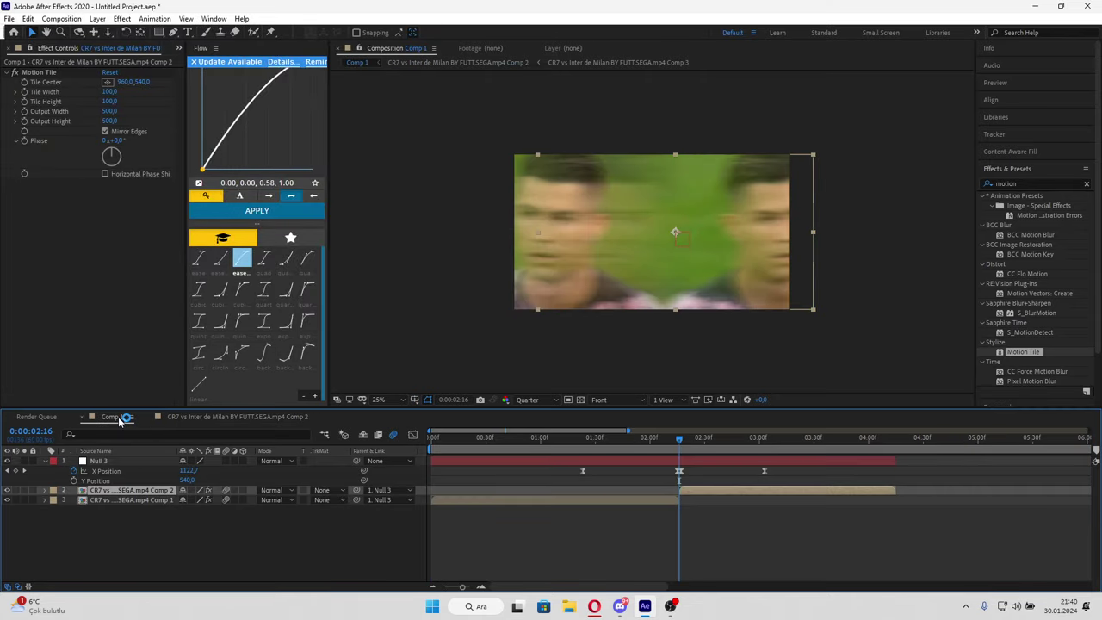
click(669, 443)
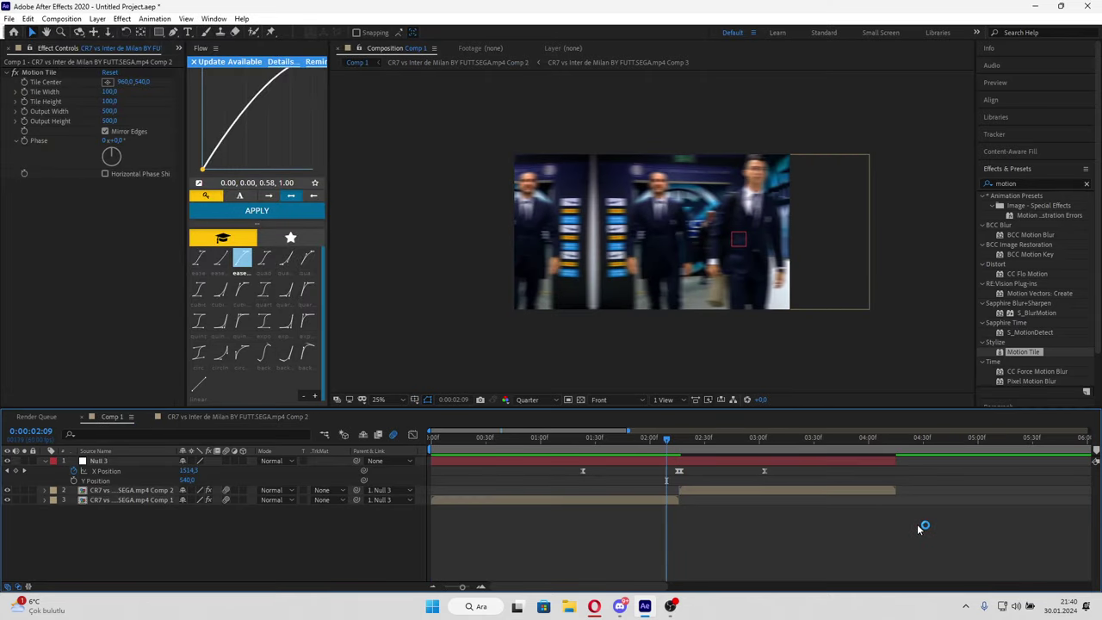
key(space)
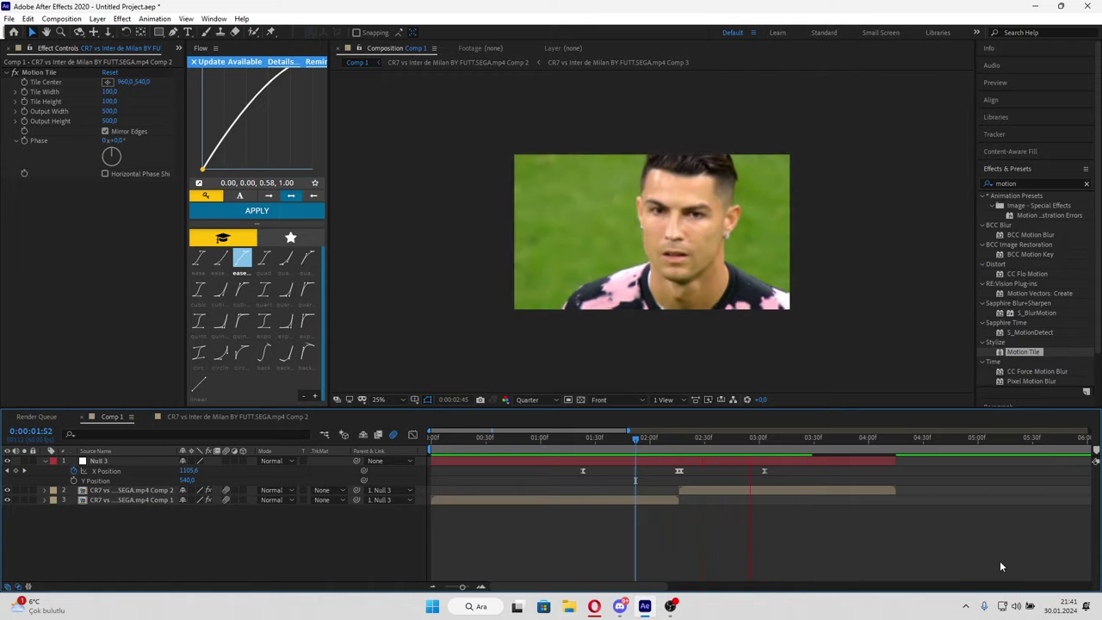
key(ctrl+s)
click(509, 315)
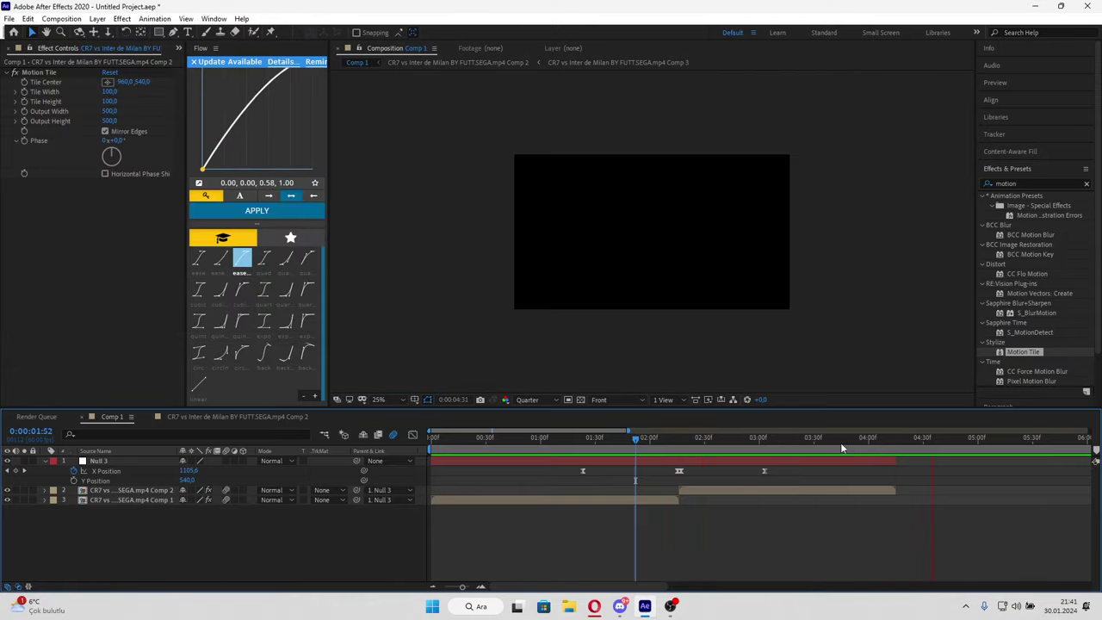
mouse_move(840, 441)
mouse_down()
mouse_move(515, 441)
mouse_move(692, 490)
mouse_up()
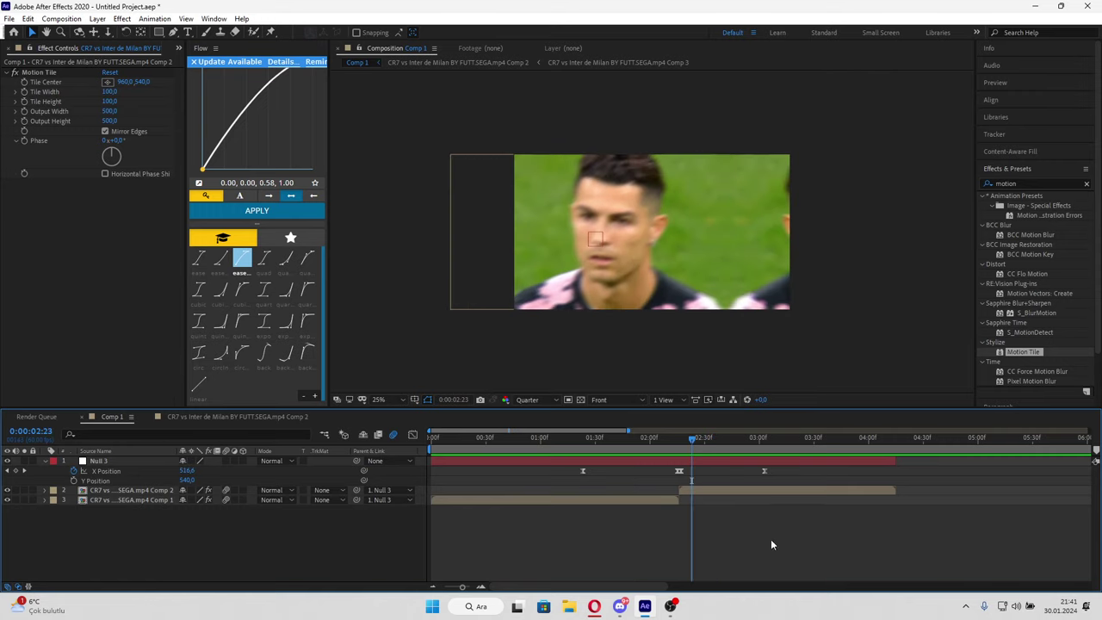
mouse_move(619, 607)
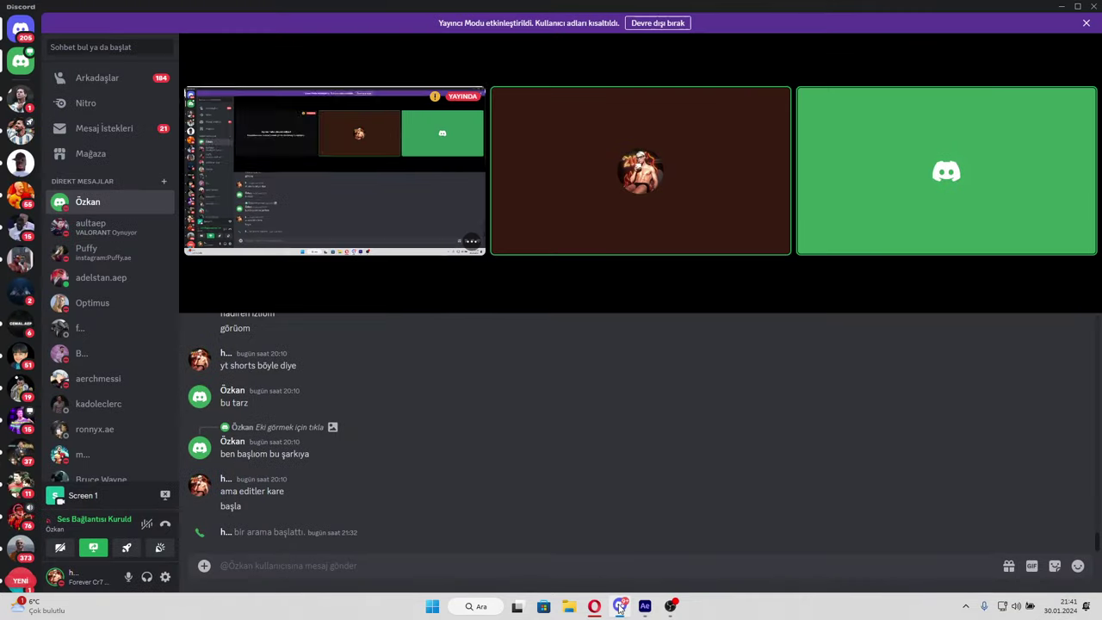